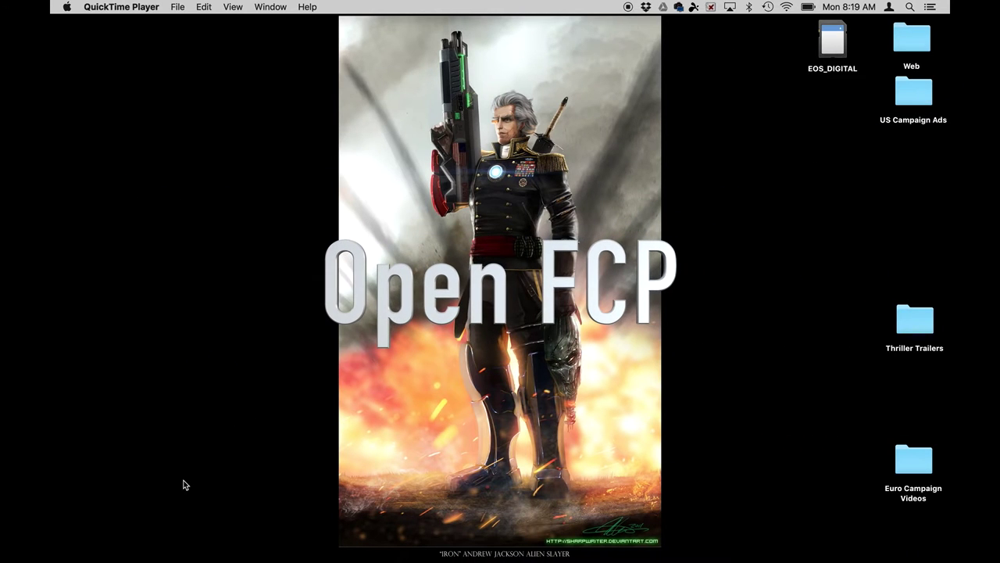
Search Launchpad for 'final' and launch Final Cut Pro.
mouse_move(176, 558)
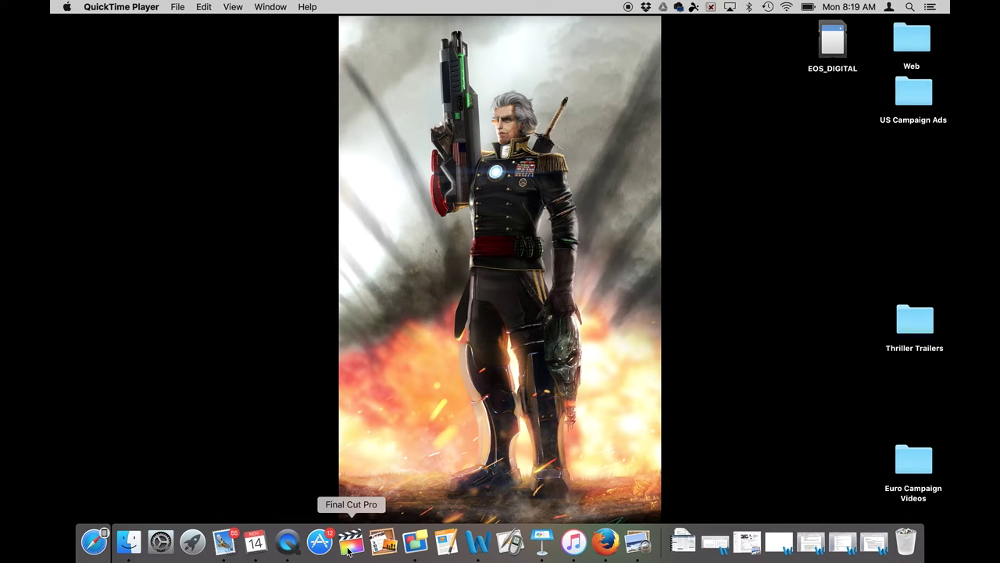
click(191, 542)
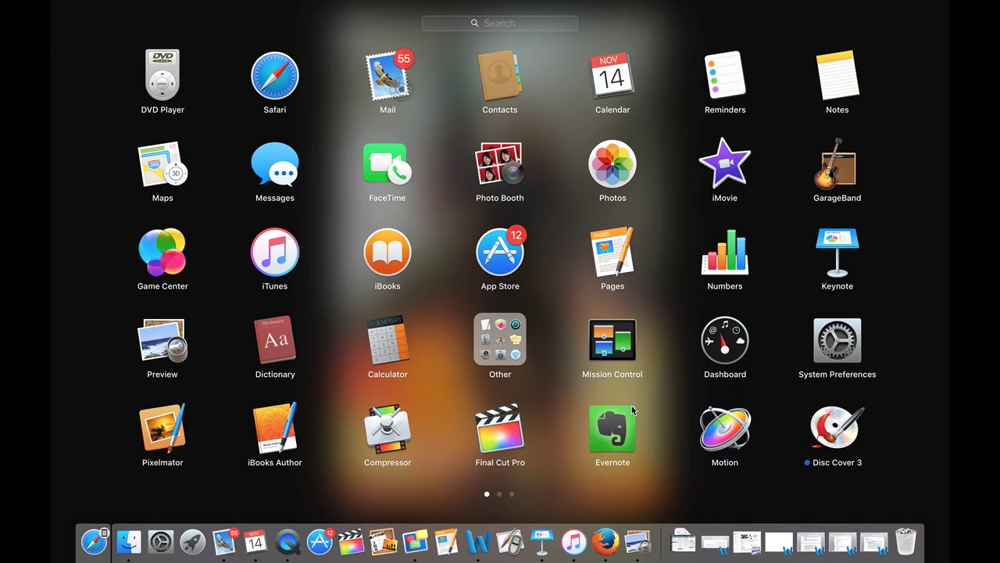
click(500, 24)
text(final)
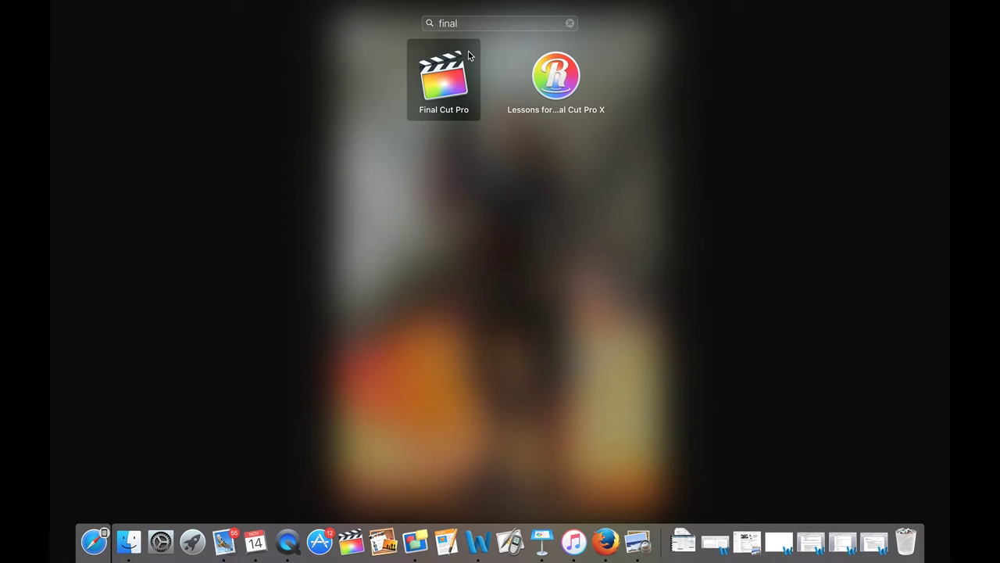
click(447, 86)
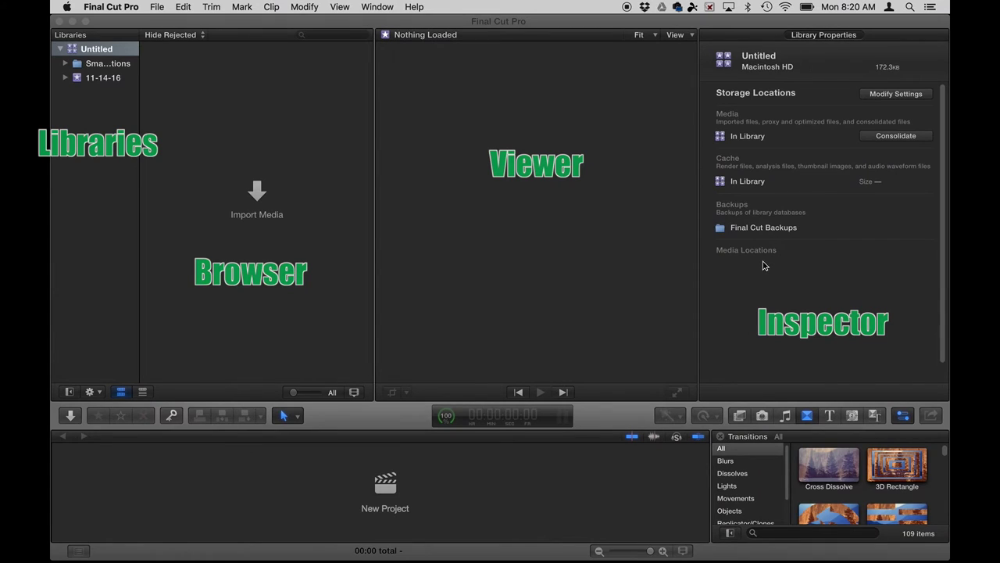
Hide the Inspector, enlarge the timeline, and browse the effects, photos and music collections.
click(904, 417)
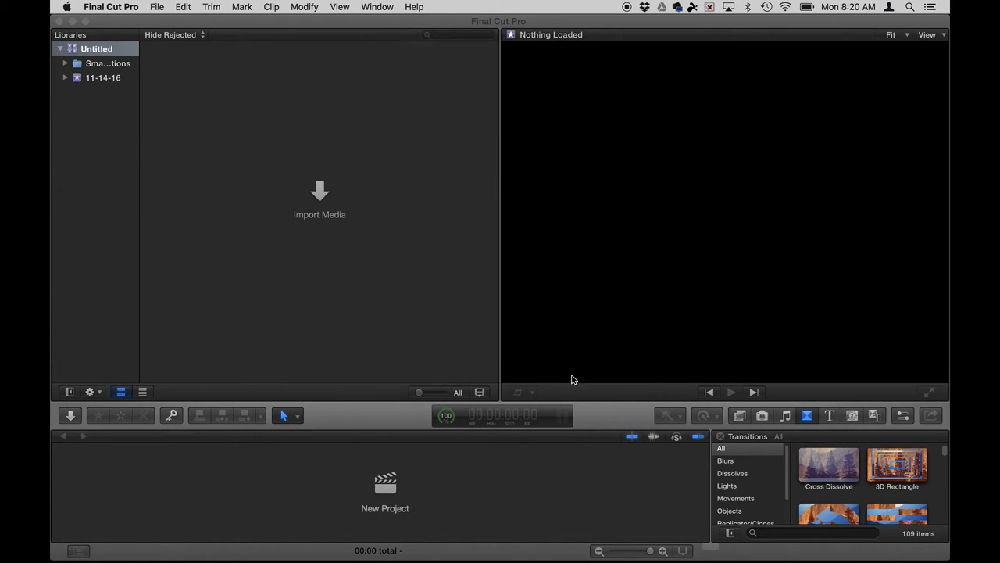
drag(370, 404, 366, 359)
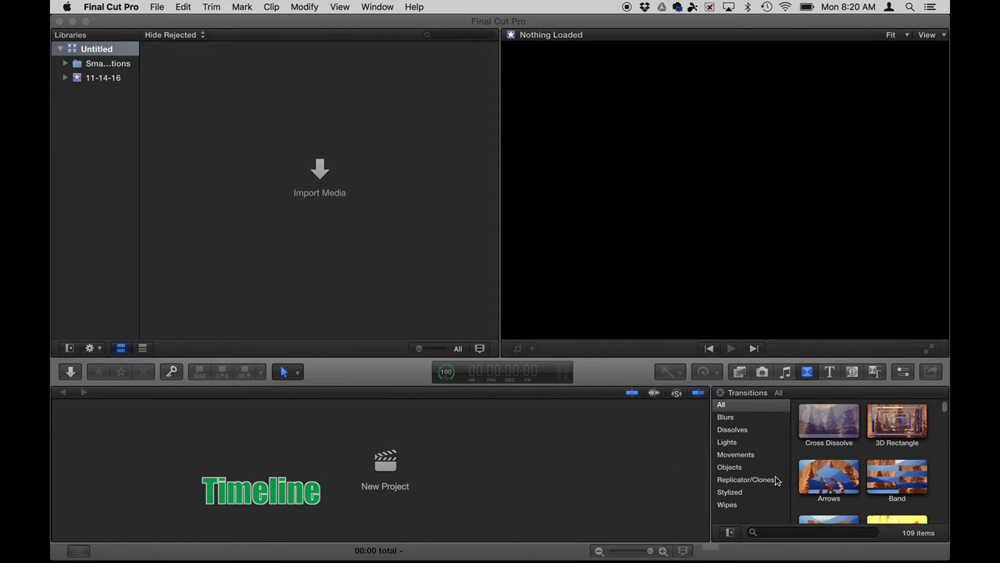
click(747, 377)
click(764, 377)
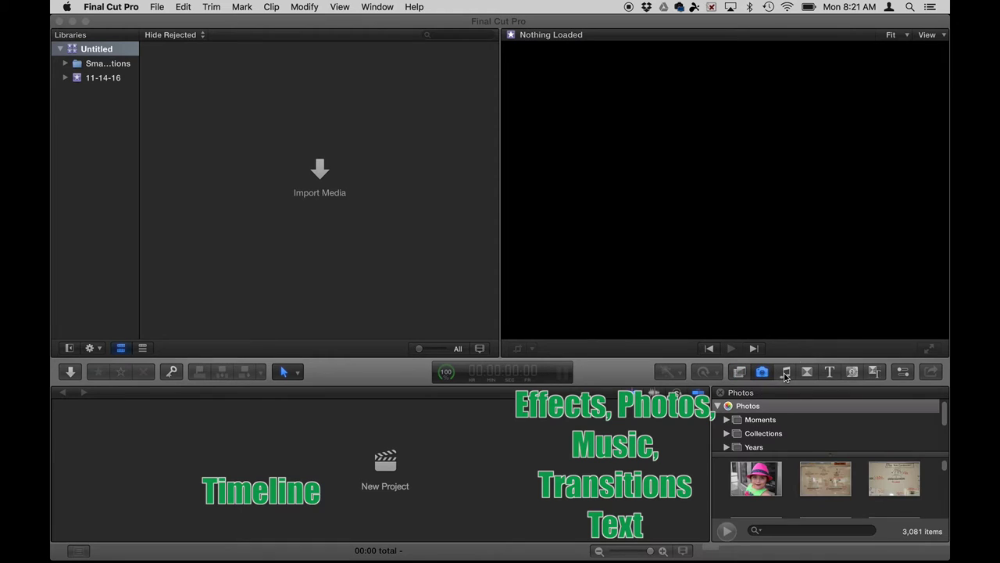
click(786, 375)
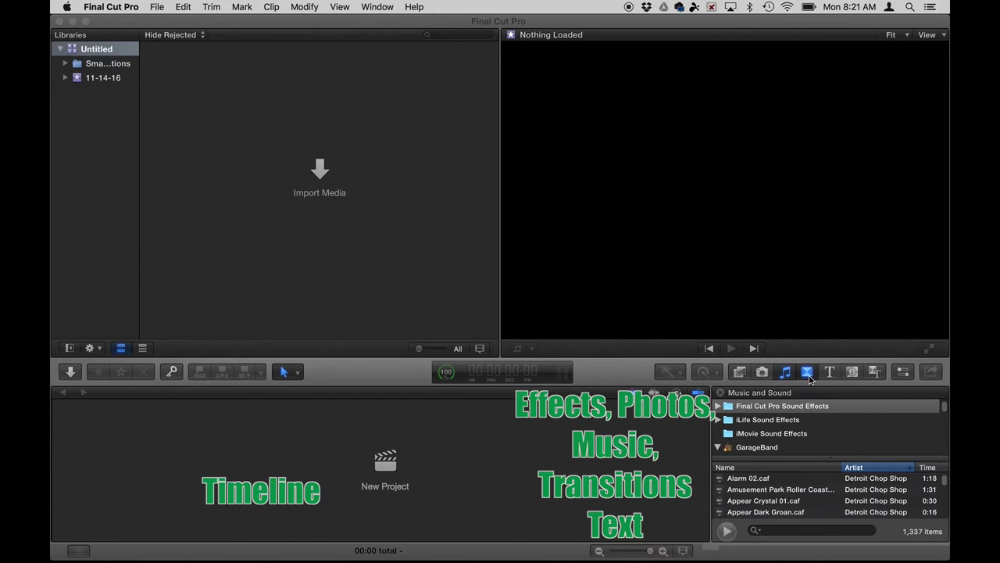
Browse Transitions, Titles, Generators and Themes, then bring the Inspector back.
click(809, 378)
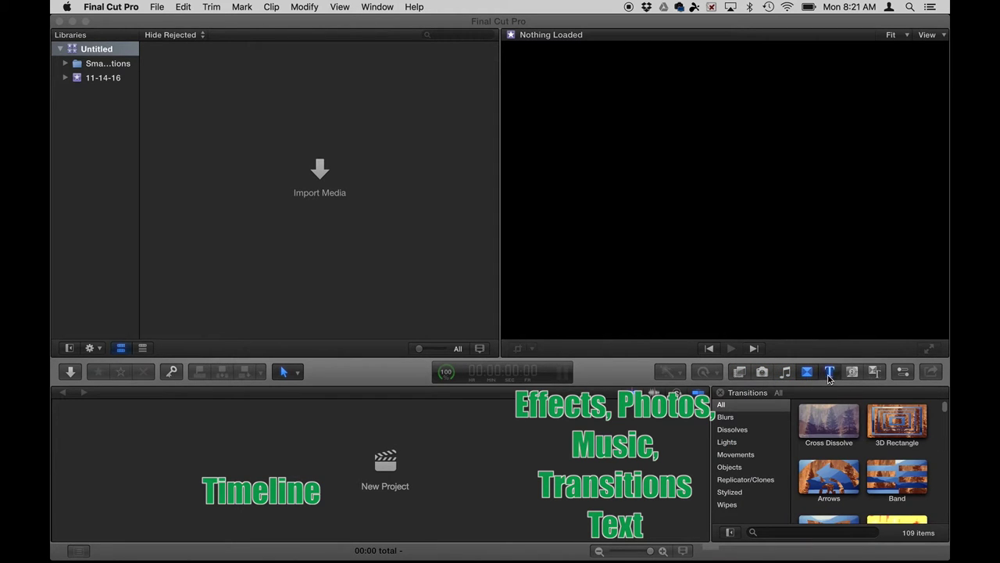
click(829, 375)
click(855, 374)
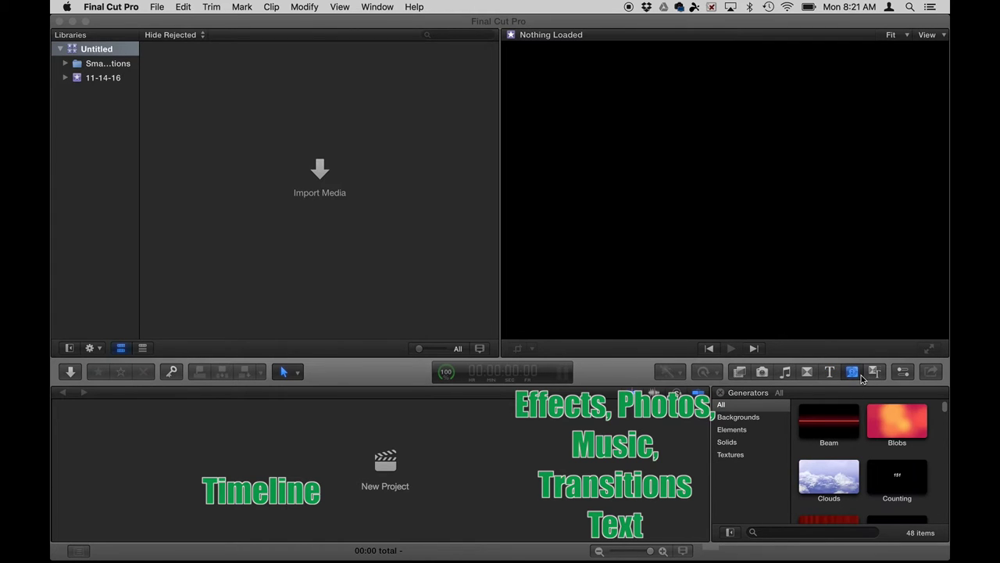
click(876, 375)
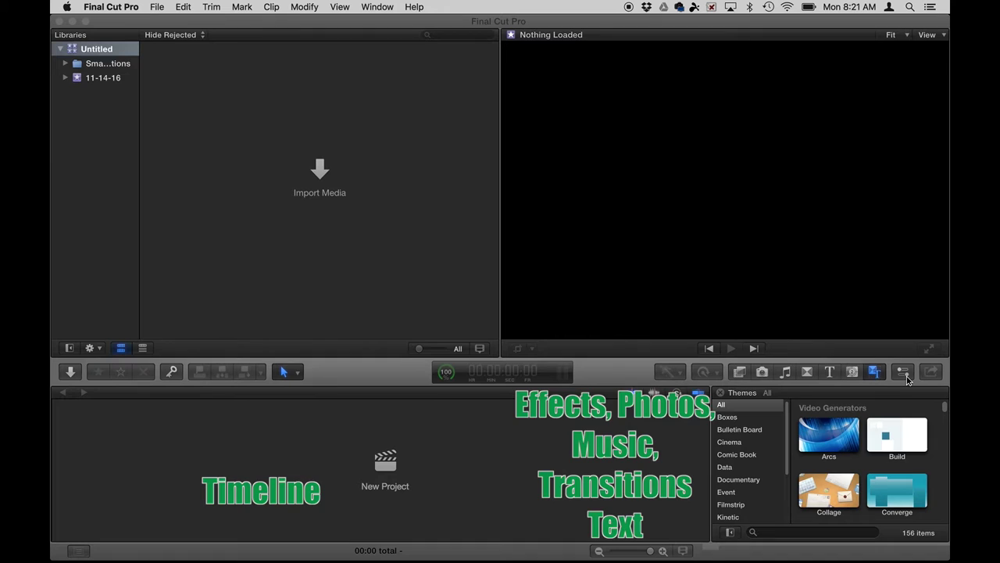
click(905, 377)
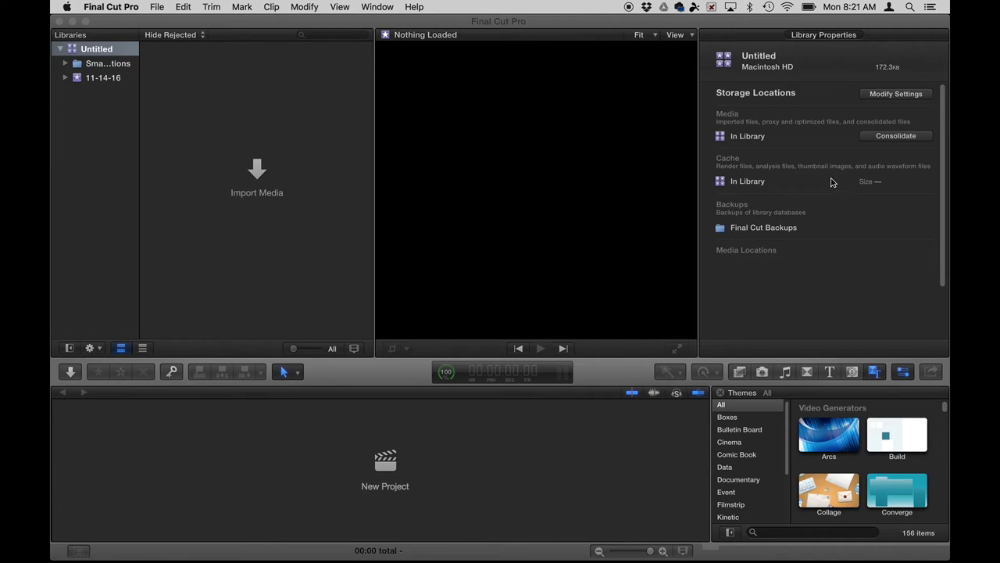
Collapse Untitled and save a new library named NewFCP in the Movies folder.
click(60, 48)
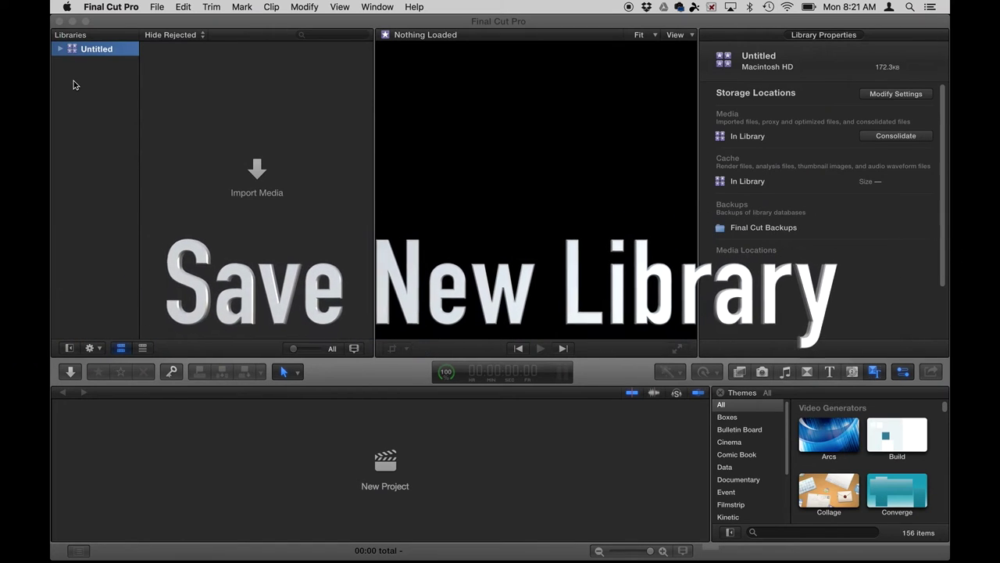
click(157, 7)
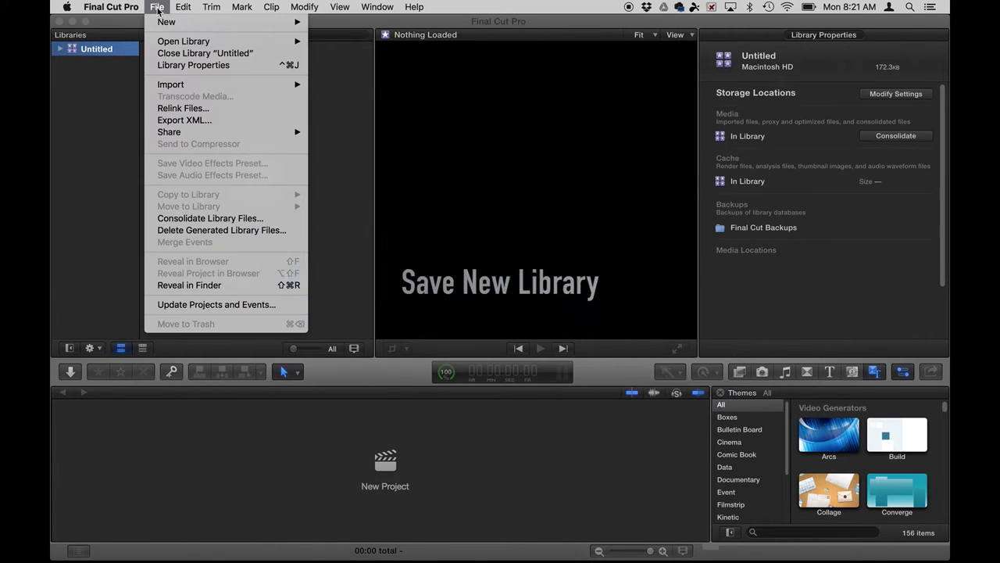
mouse_move(164, 22)
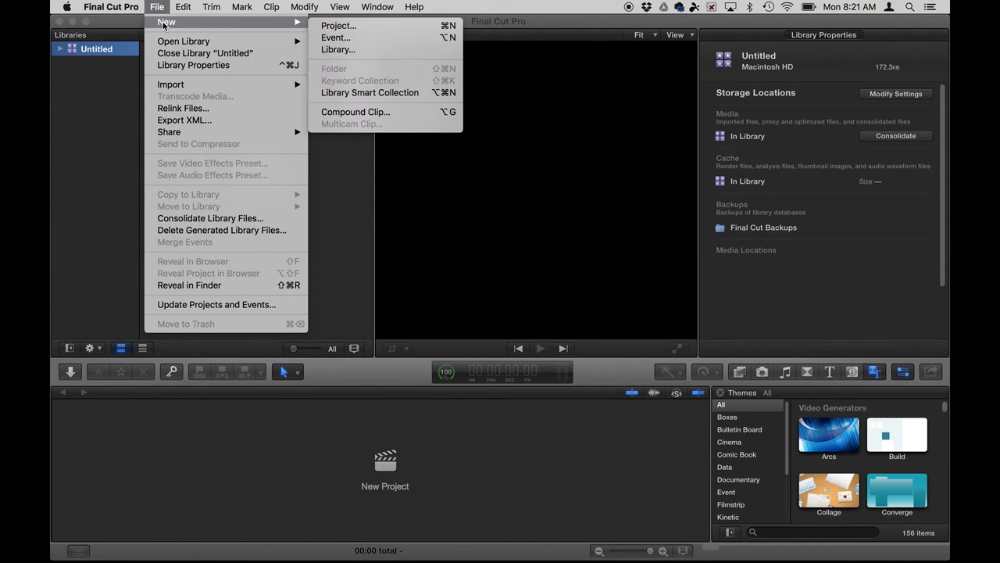
click(341, 51)
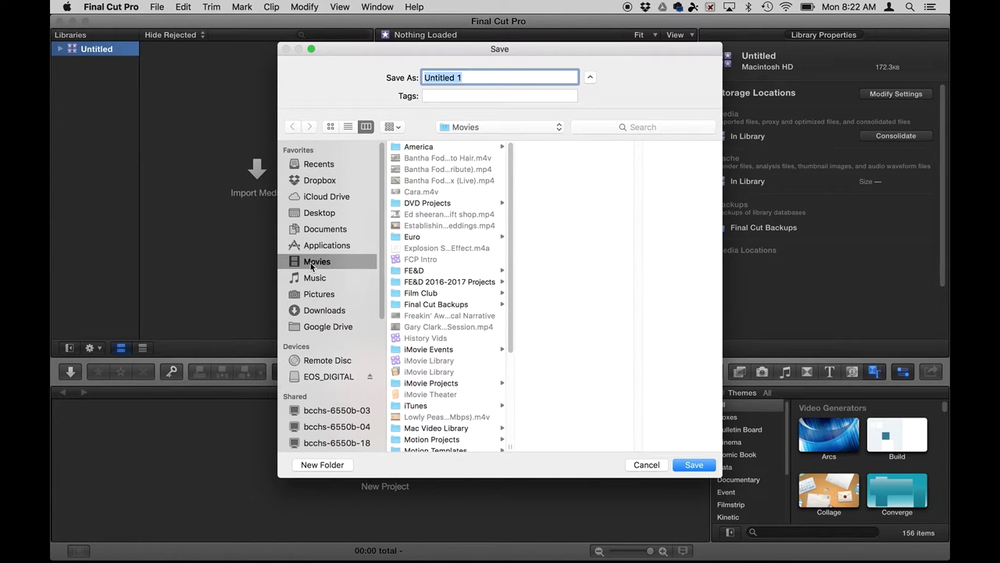
scroll(426, 417, down, 5)
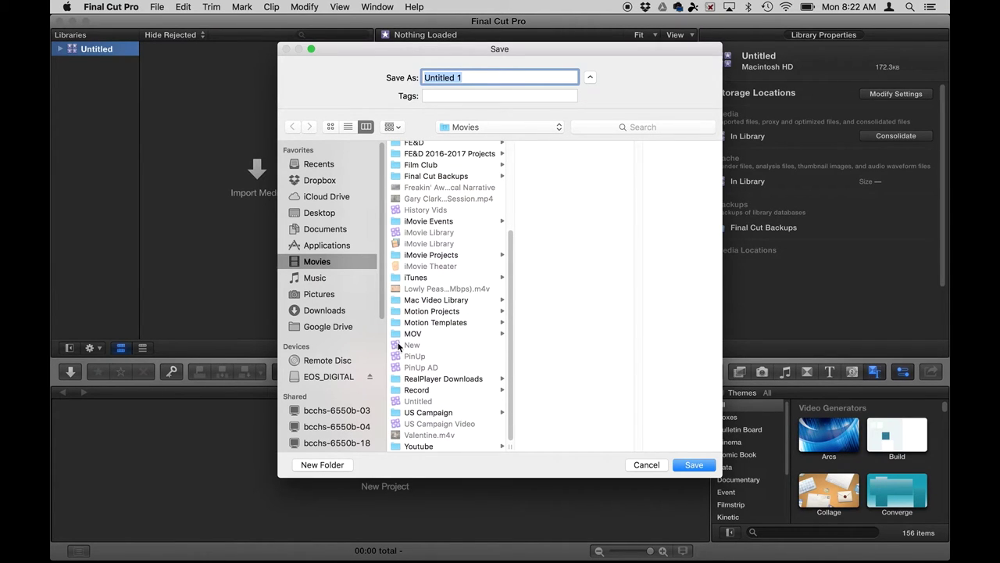
scroll(446, 387, up, 1)
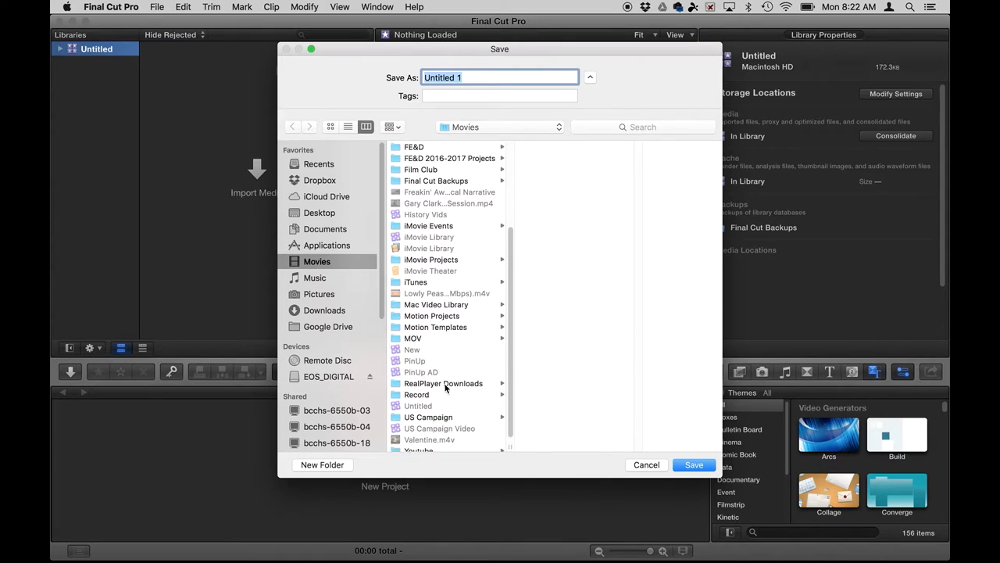
scroll(446, 387, up, 5)
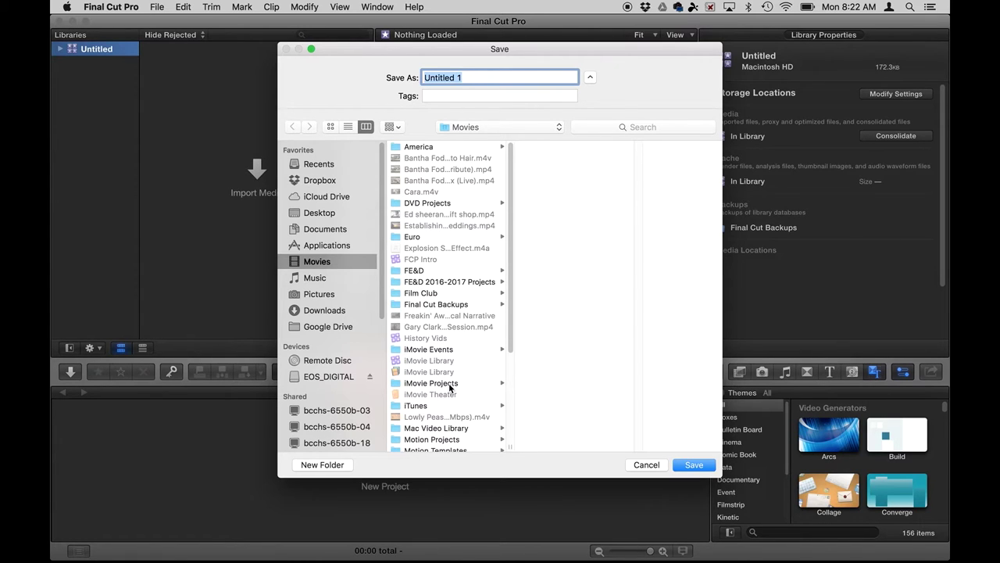
text(NewFCP)
click(696, 465)
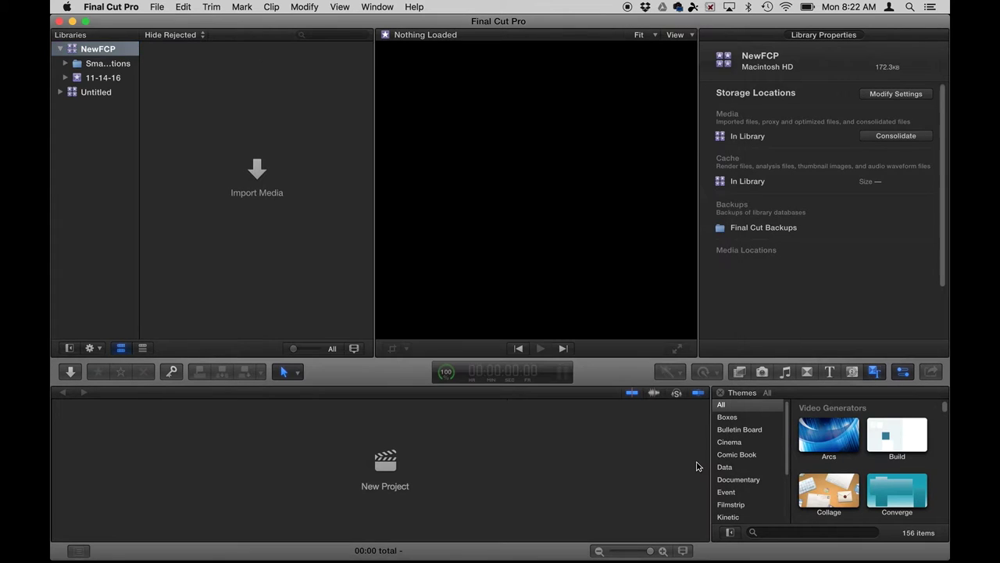
Rename NewFCP's 11-14-16 event to Practice.
click(99, 64)
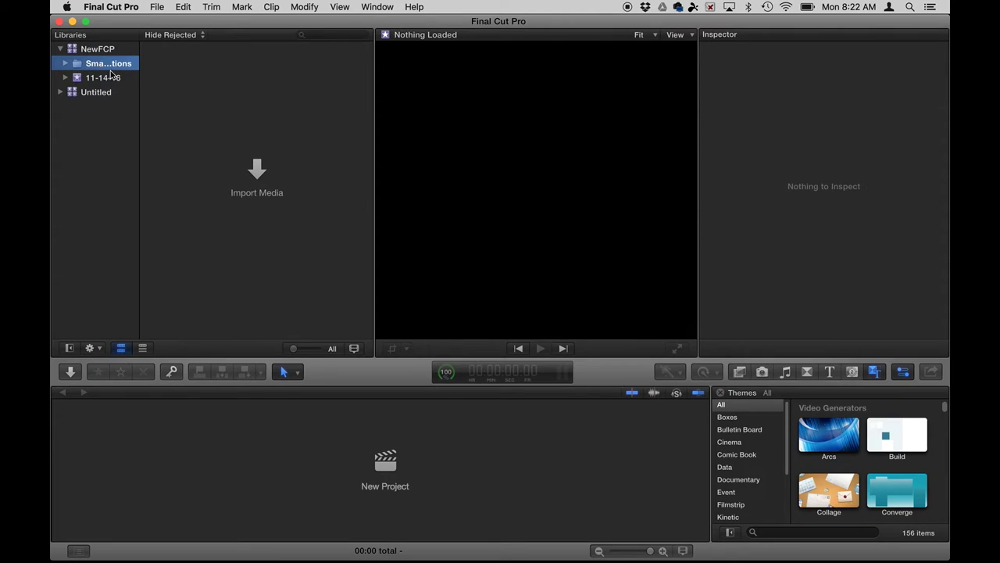
mouse_move(139, 66)
mouse_down()
mouse_move(202, 72)
mouse_move(139, 66)
mouse_up()
click(88, 82)
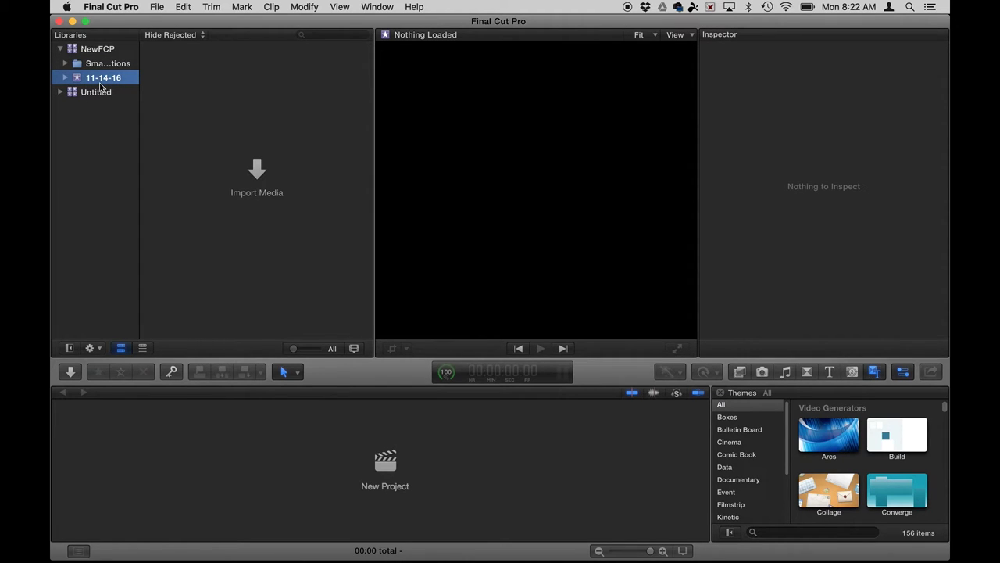
click(100, 84)
text(Practice)
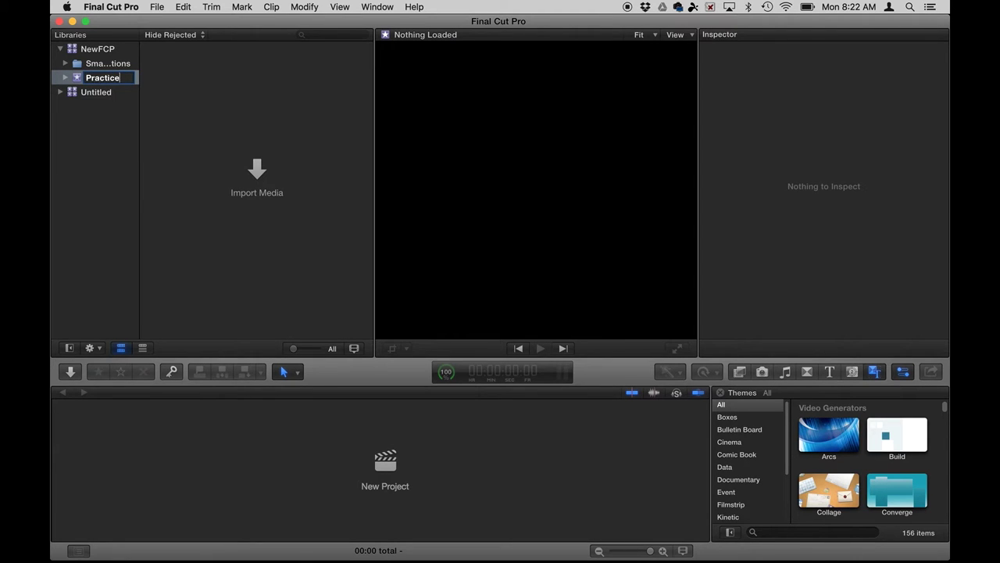
key(Return)
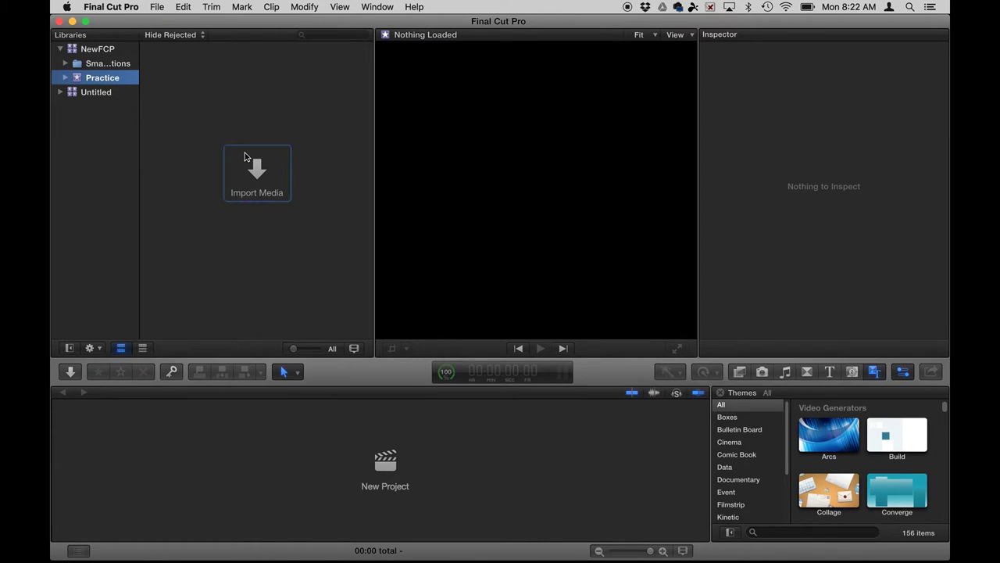
Inspect the Untitled library's 11-14-16 event, then reselect Practice and collapse Untitled.
click(62, 92)
click(78, 124)
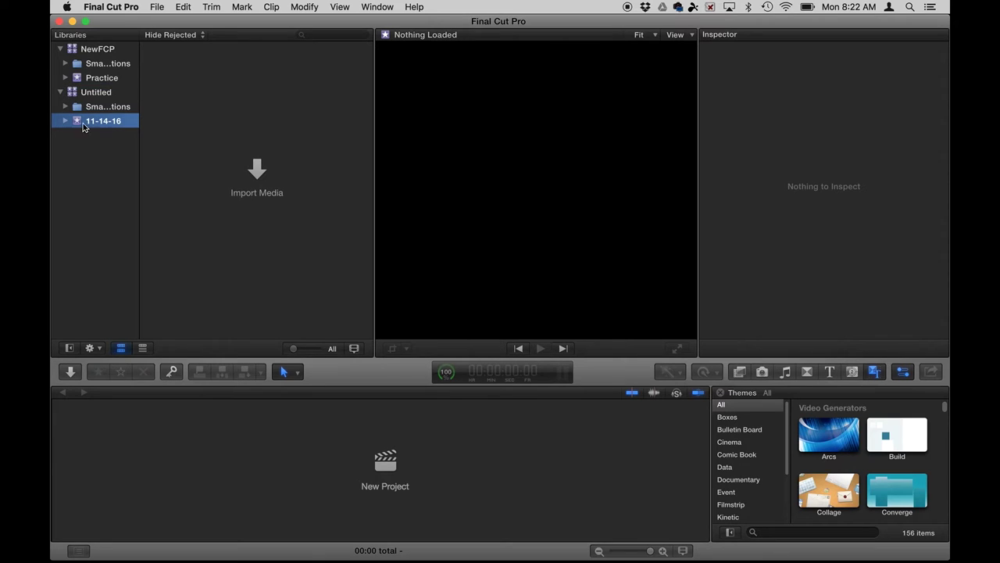
click(157, 7)
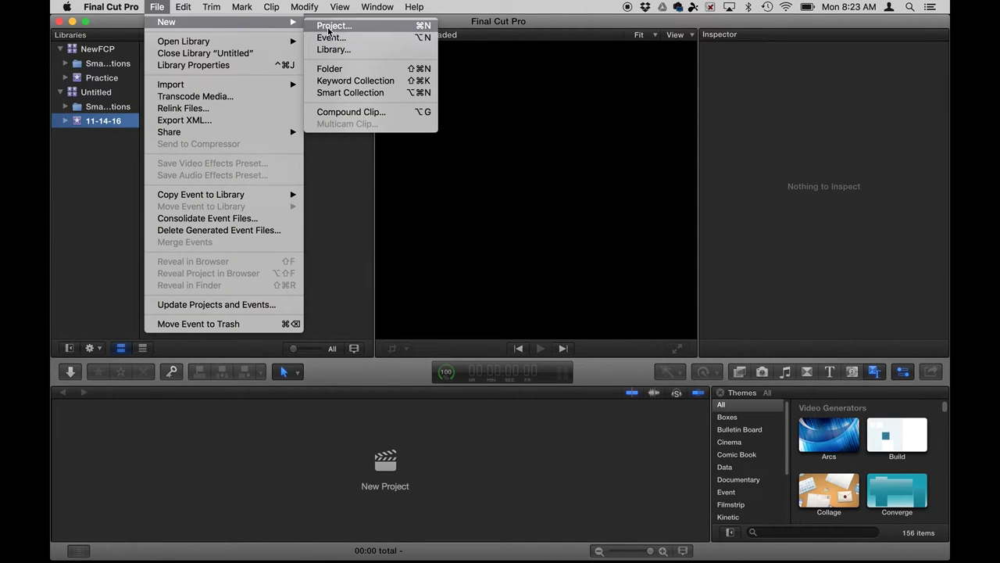
click(331, 211)
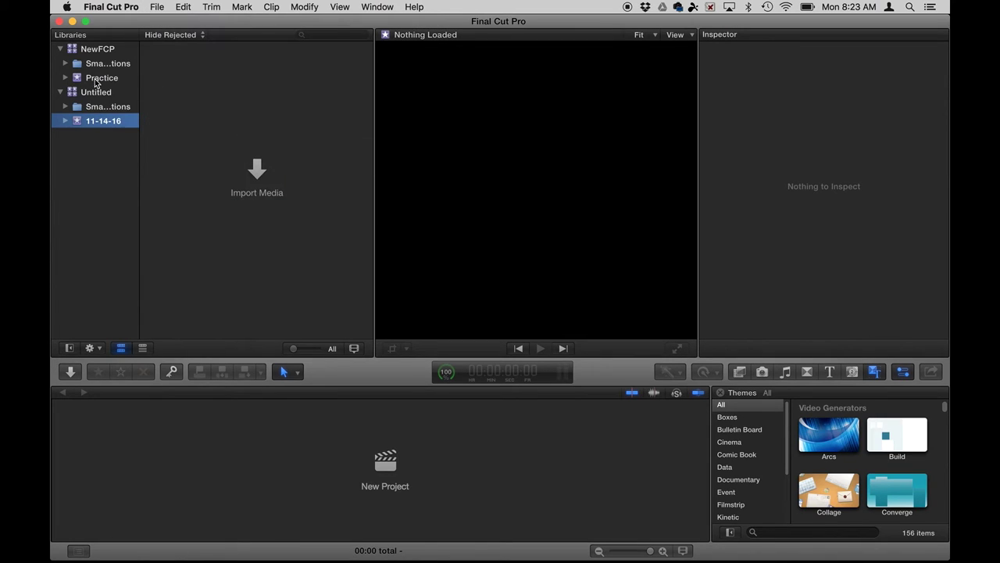
click(95, 81)
click(60, 92)
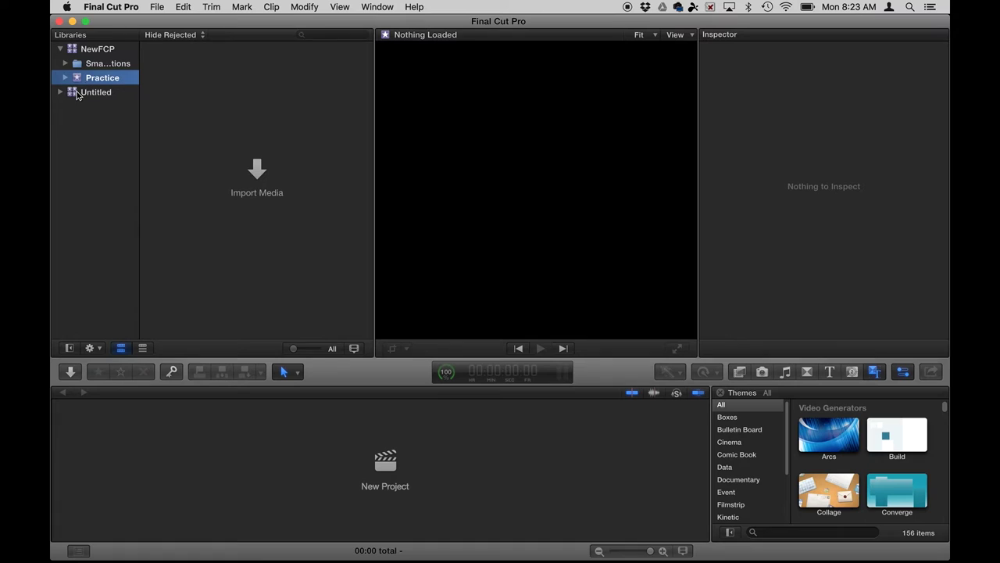
Close the Untitled library from its context menu and select the Practice event.
click(75, 93)
right_click(74, 93)
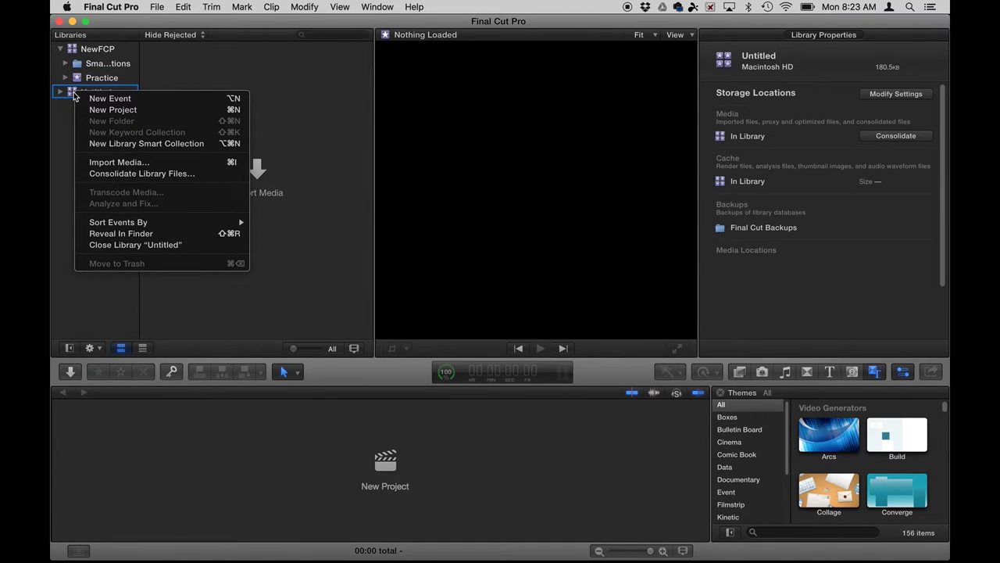
click(125, 246)
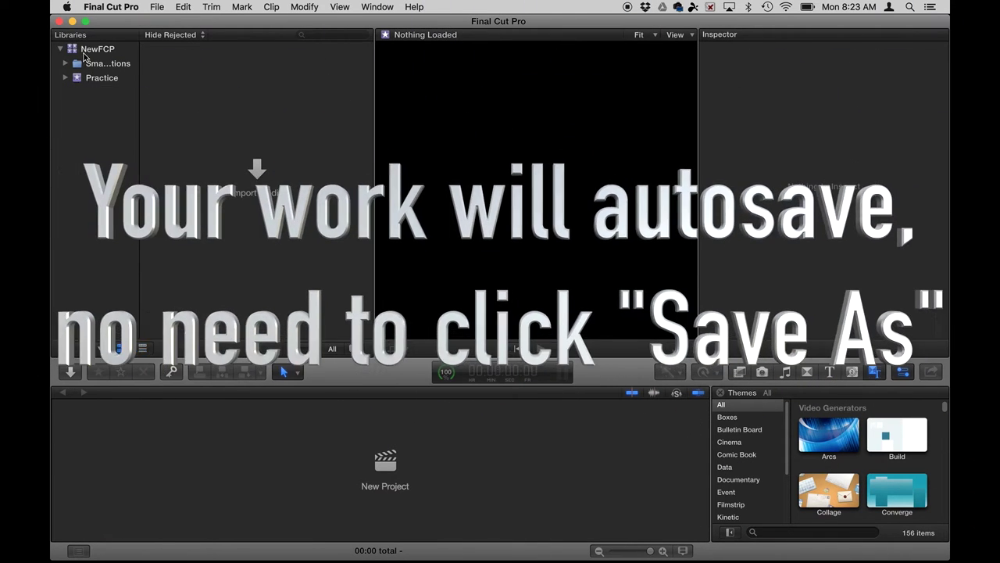
click(87, 79)
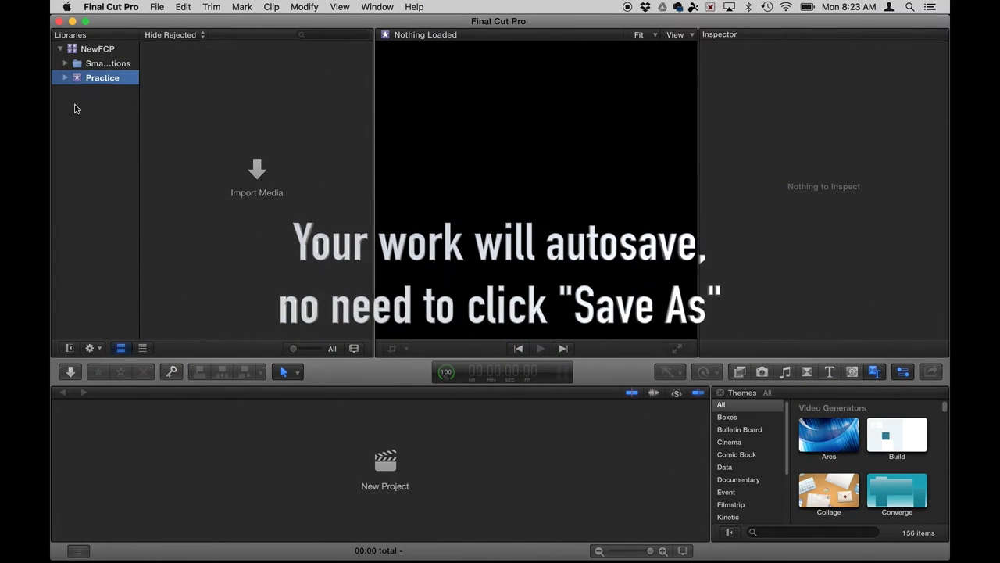
Name the project 'Practice FCP', try Custom 1080p HD 60p, then revert to first-clip properties and confirm.
click(157, 8)
mouse_move(207, 24)
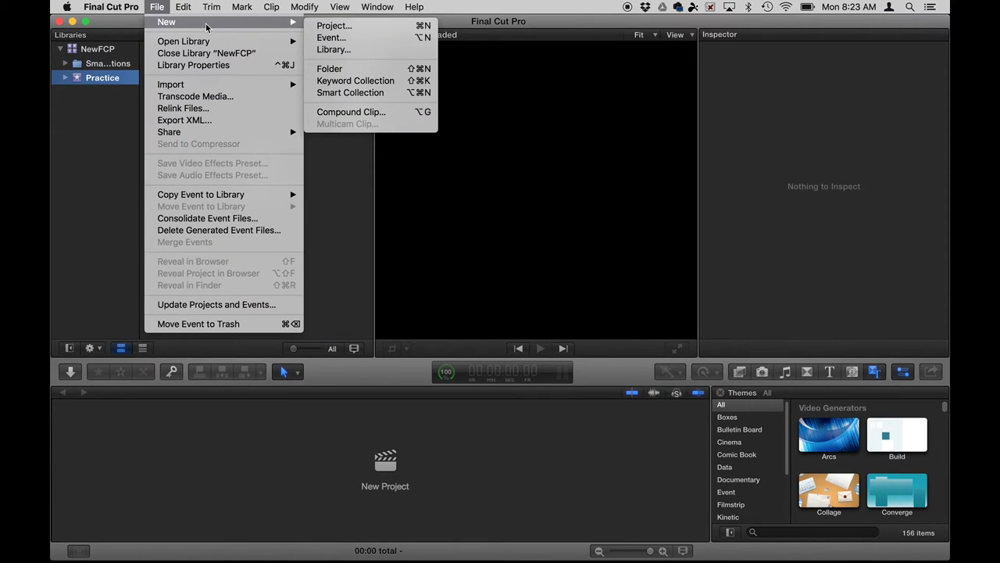
click(325, 26)
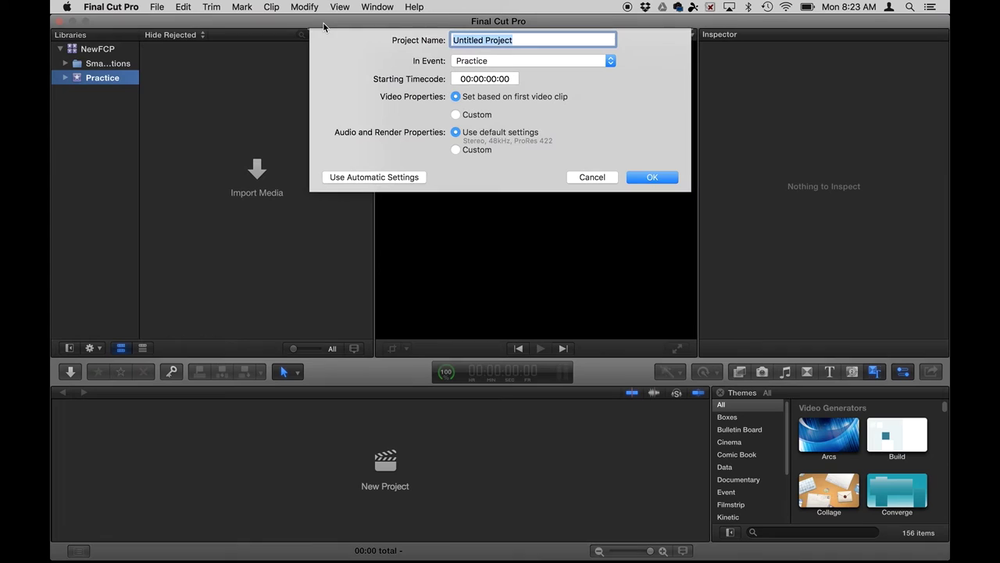
text(Practice FCP)
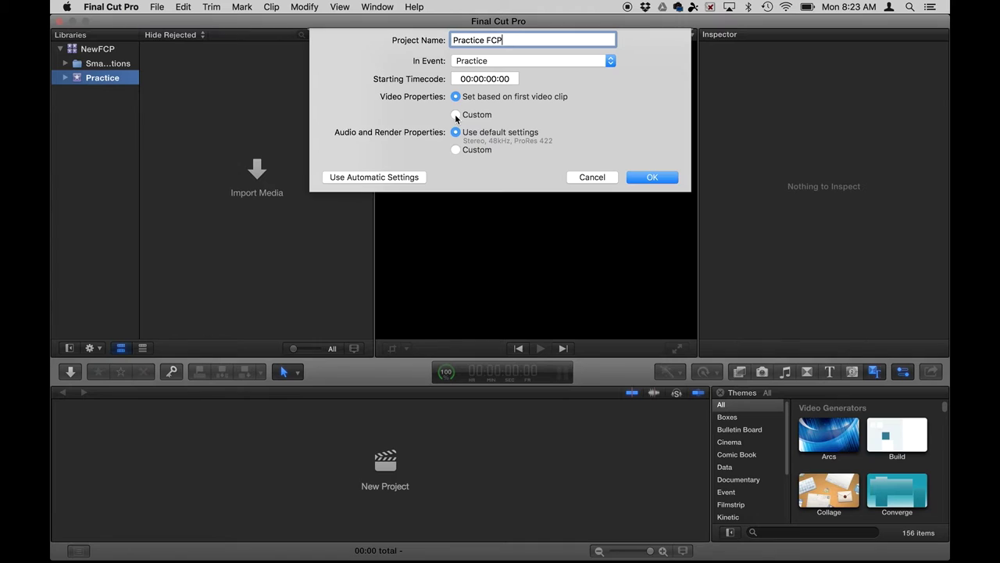
click(455, 116)
click(500, 132)
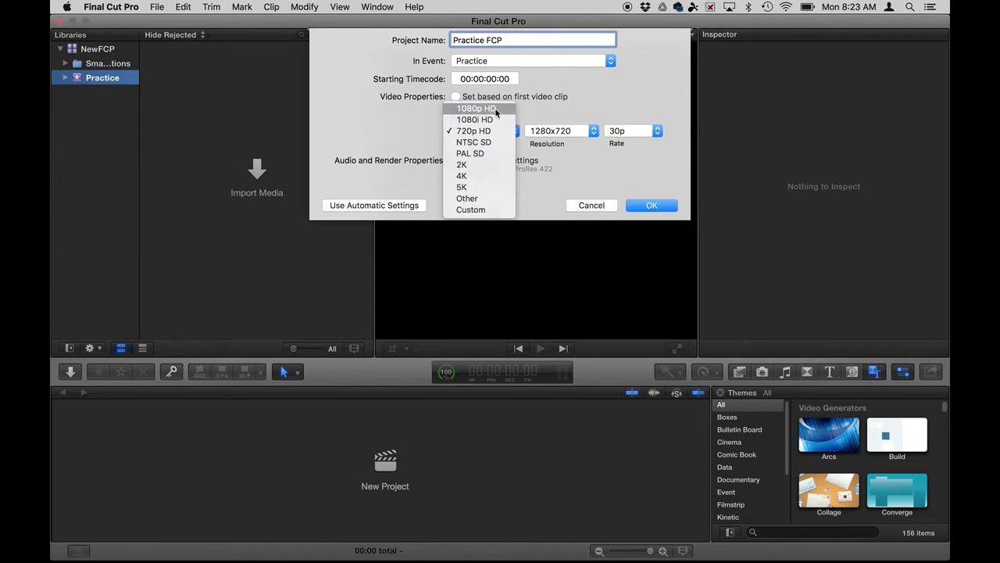
click(496, 109)
click(630, 132)
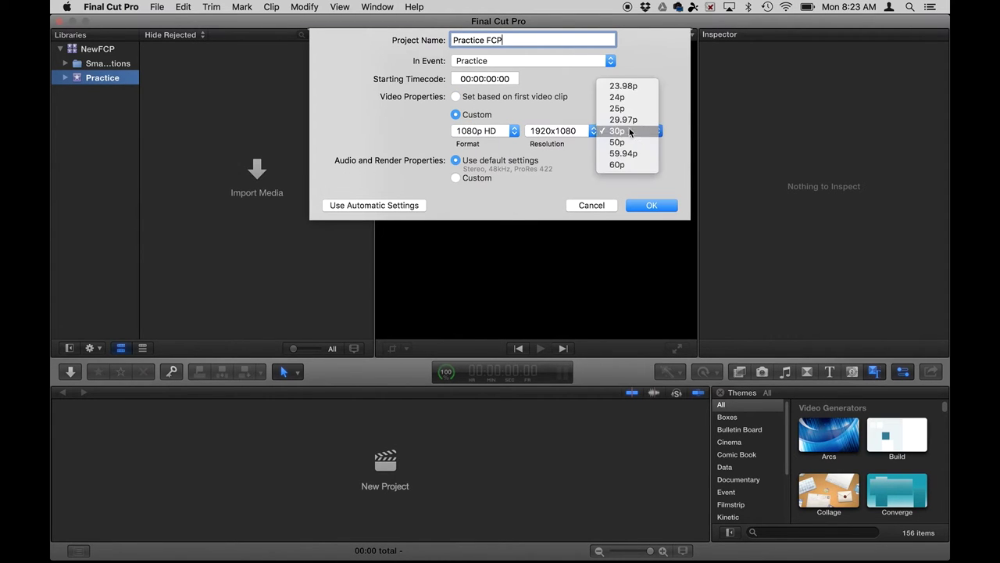
click(630, 164)
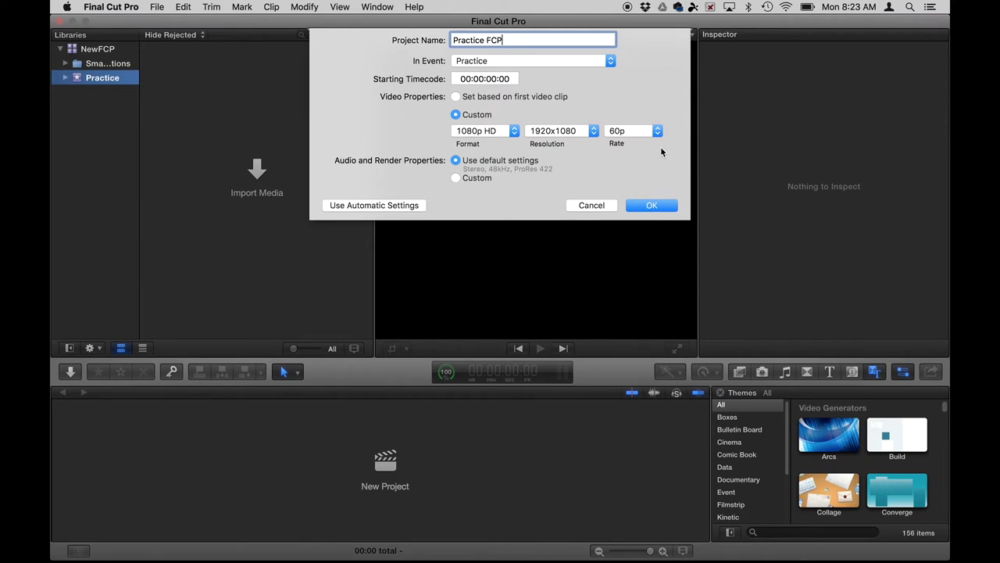
click(457, 97)
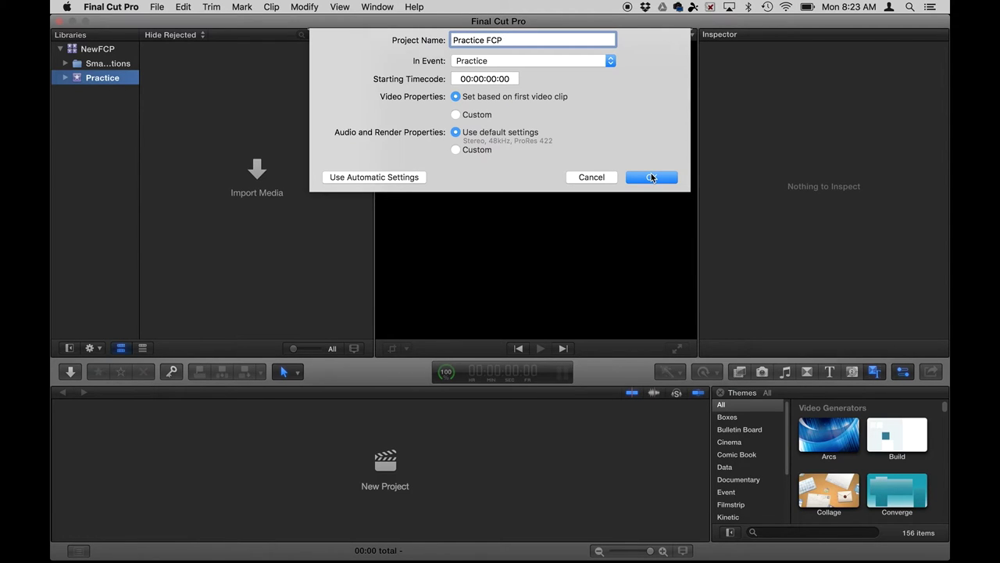
click(651, 175)
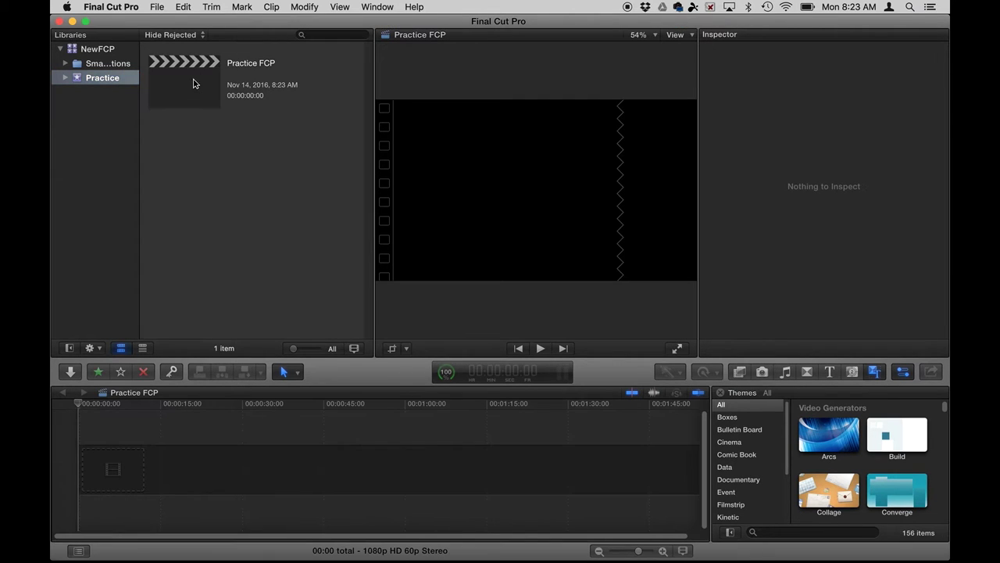
click(194, 86)
click(97, 84)
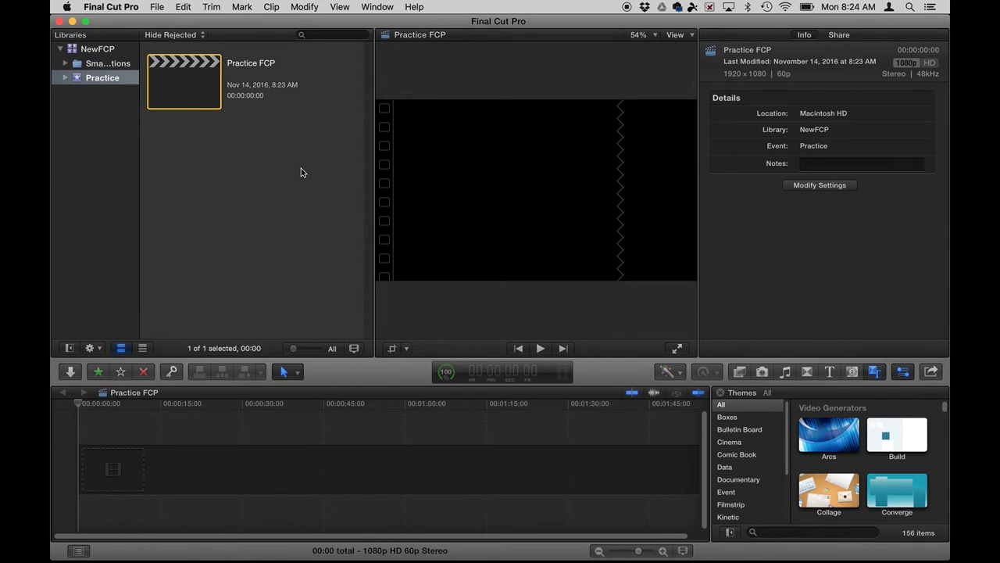
click(230, 166)
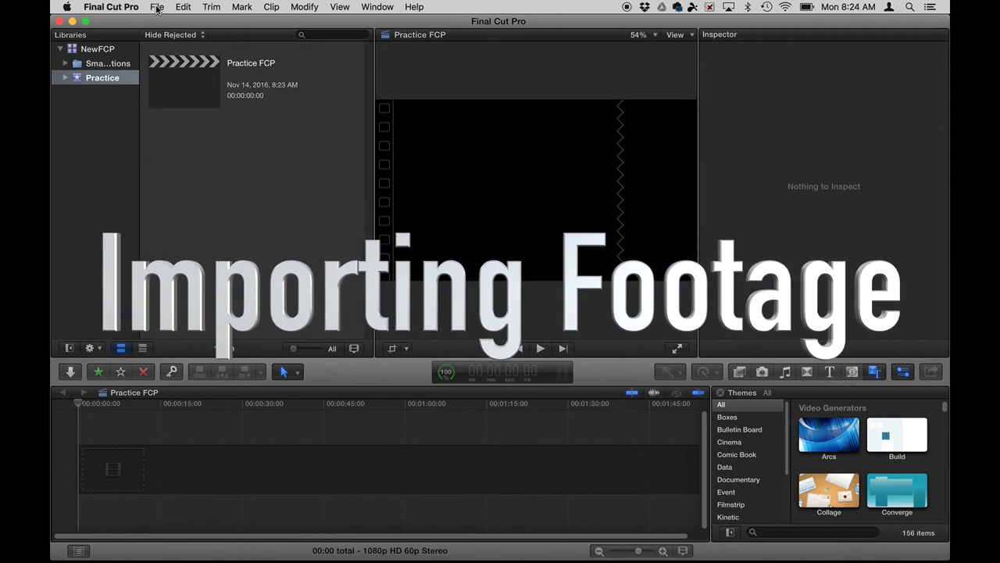
click(157, 7)
mouse_move(195, 85)
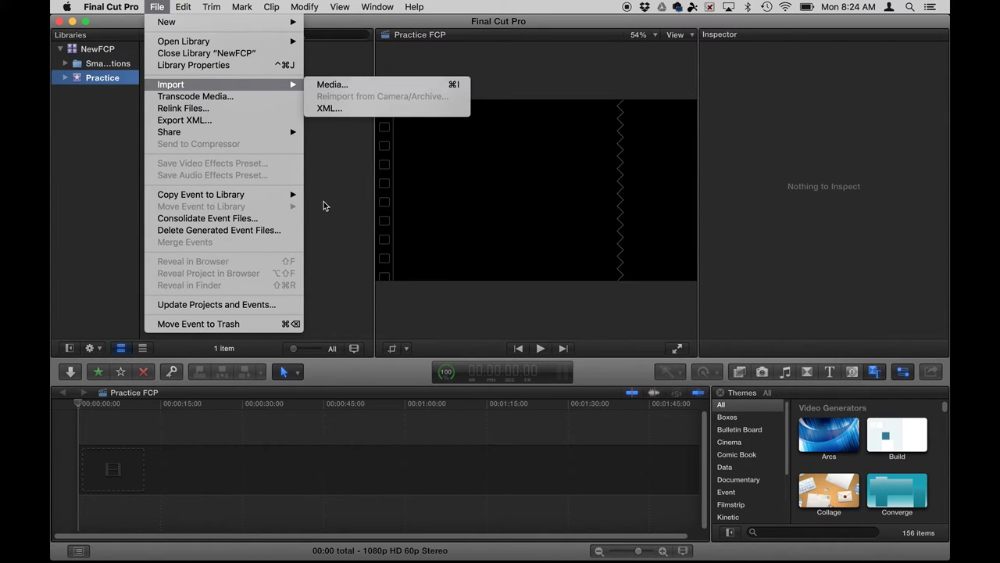
click(273, 241)
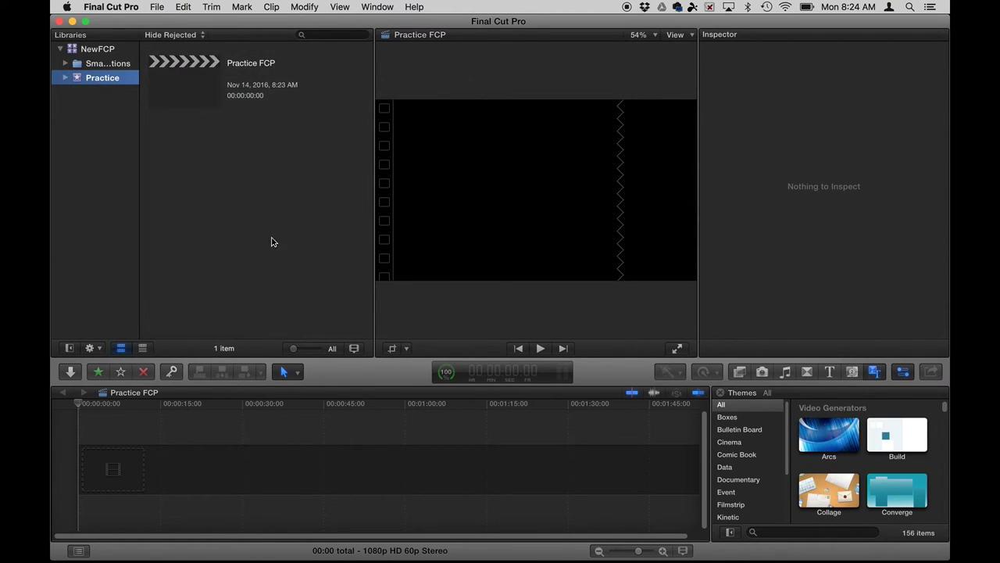
Import MVI_8254 and MVI_8255 from the EOS_DIGITAL card through the Media Import window.
click(70, 372)
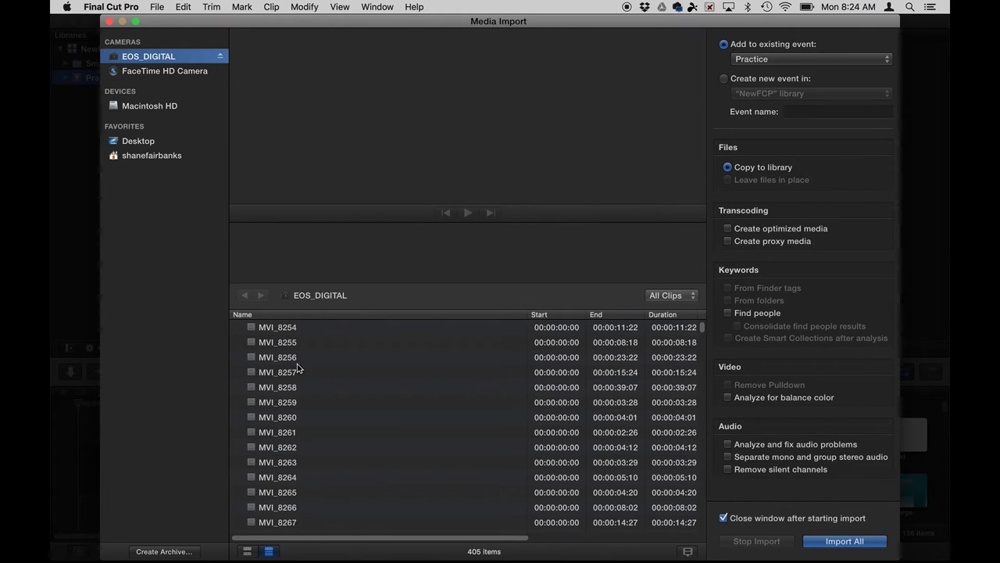
scroll(299, 487, down, 20)
scroll(299, 488, up, 20)
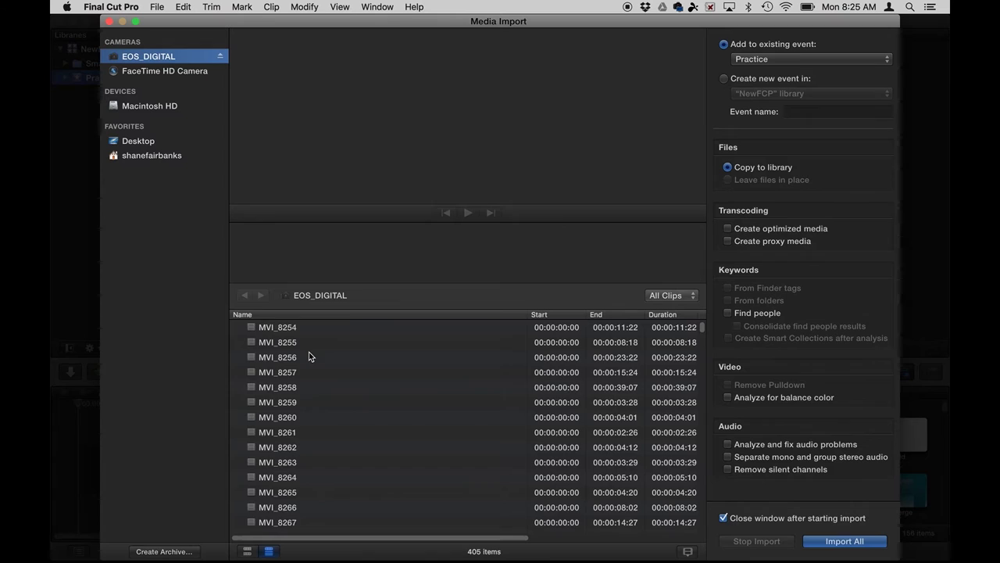
click(279, 328)
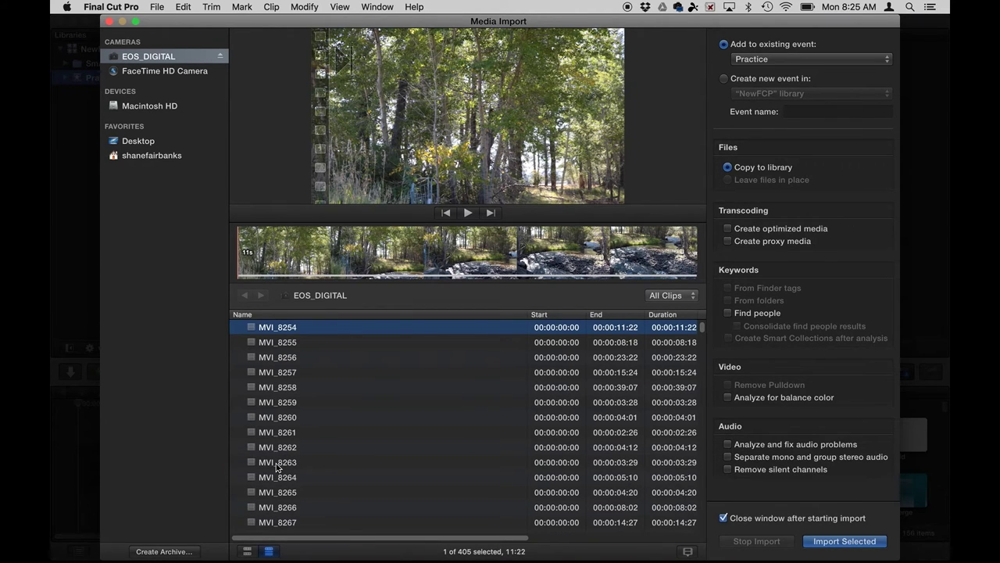
shift+click(276, 463)
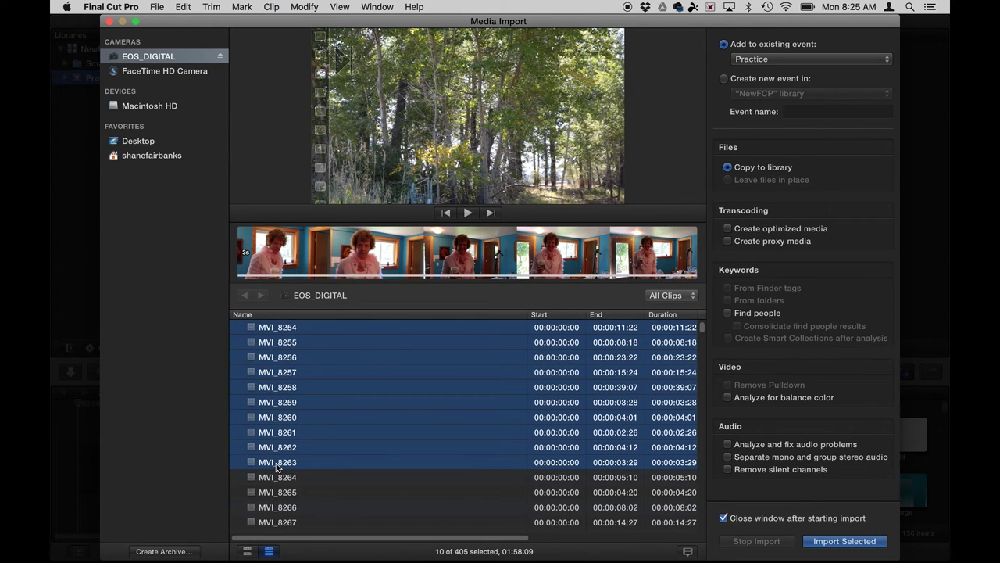
click(279, 329)
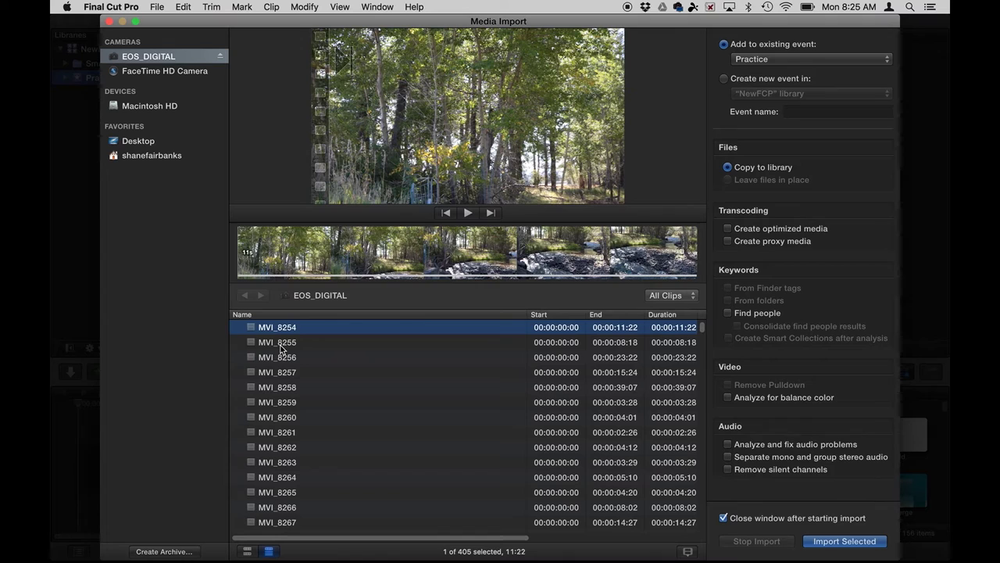
super+click(280, 342)
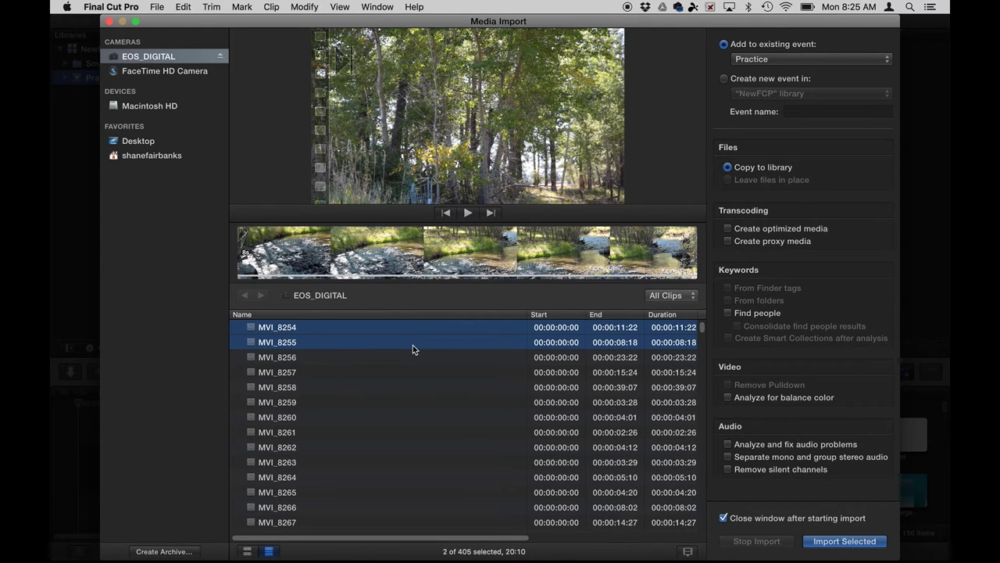
click(821, 549)
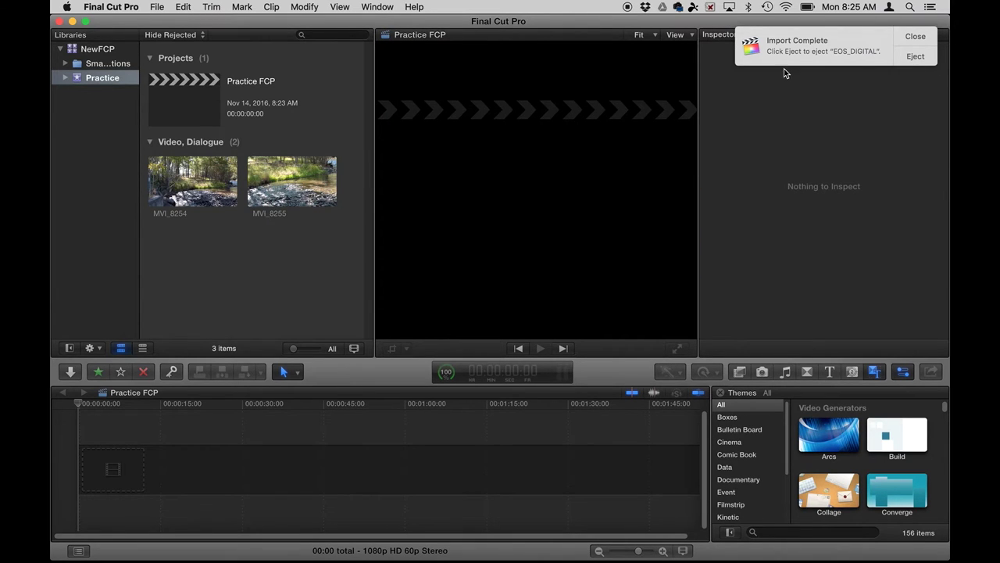
Dismiss the import notice and preview the MVI_8254 clip in the viewer.
click(914, 36)
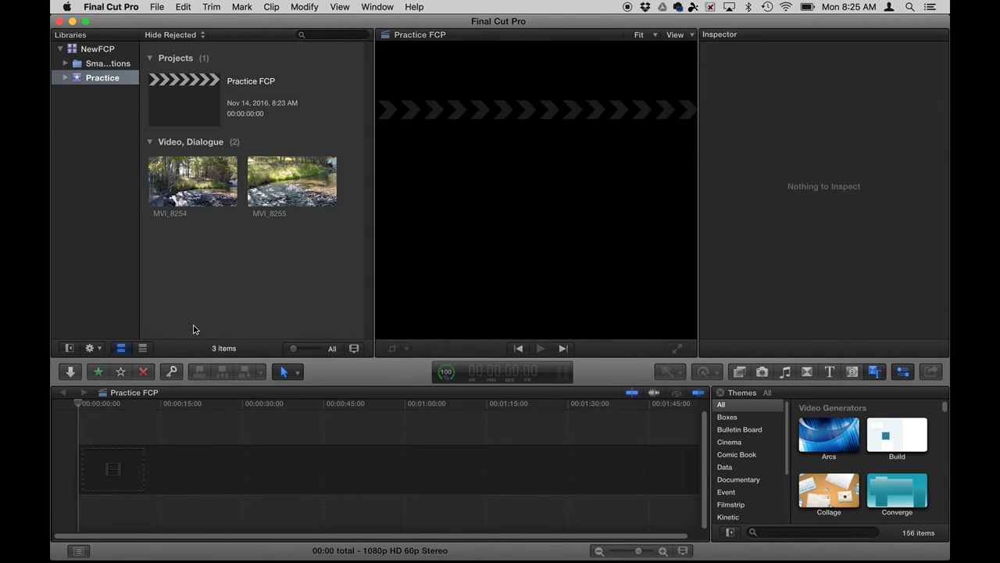
click(198, 201)
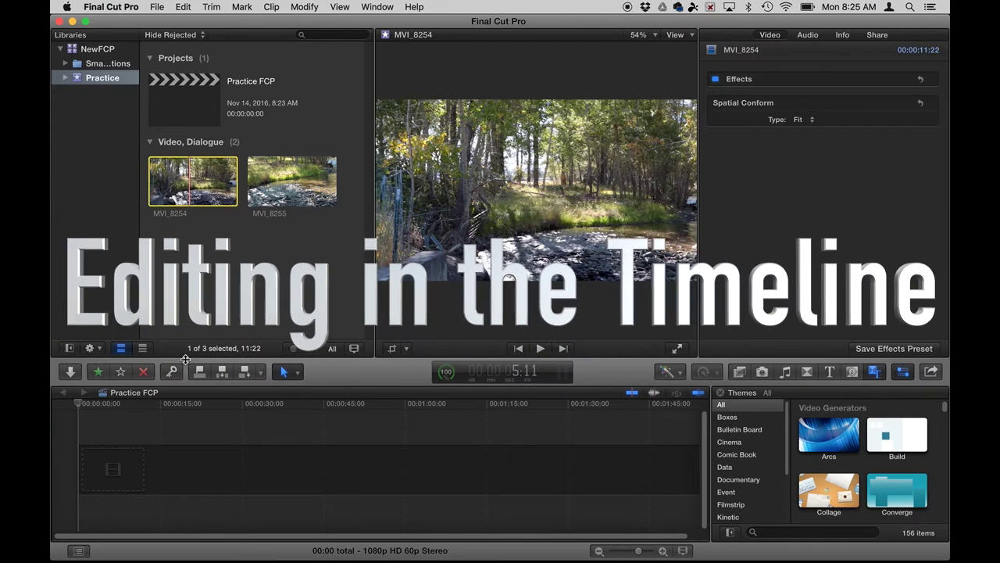
click(179, 438)
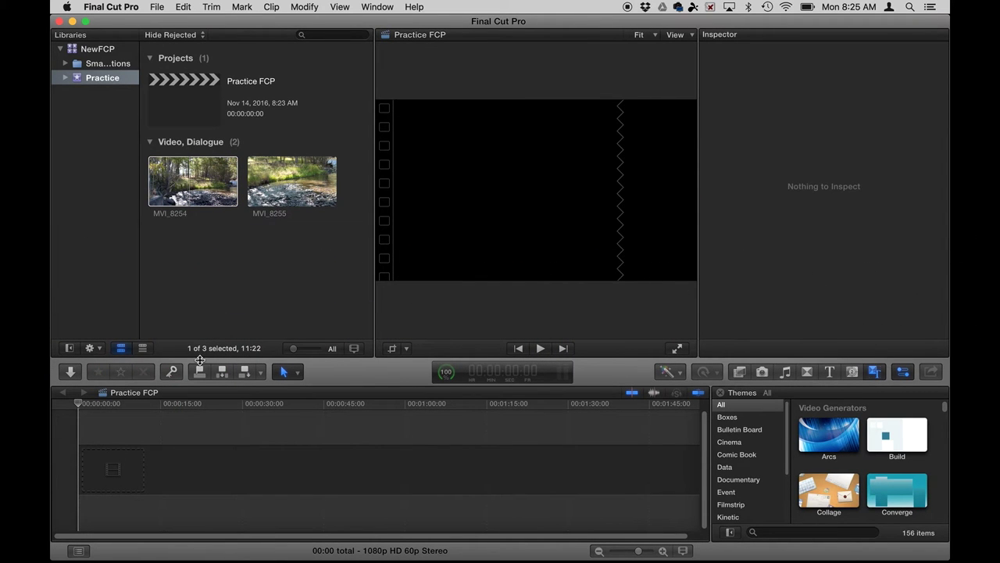
mouse_move(185, 188)
mouse_down()
mouse_move(152, 350)
mouse_move(151, 494)
mouse_move(139, 476)
mouse_move(167, 245)
mouse_move(184, 194)
mouse_up()
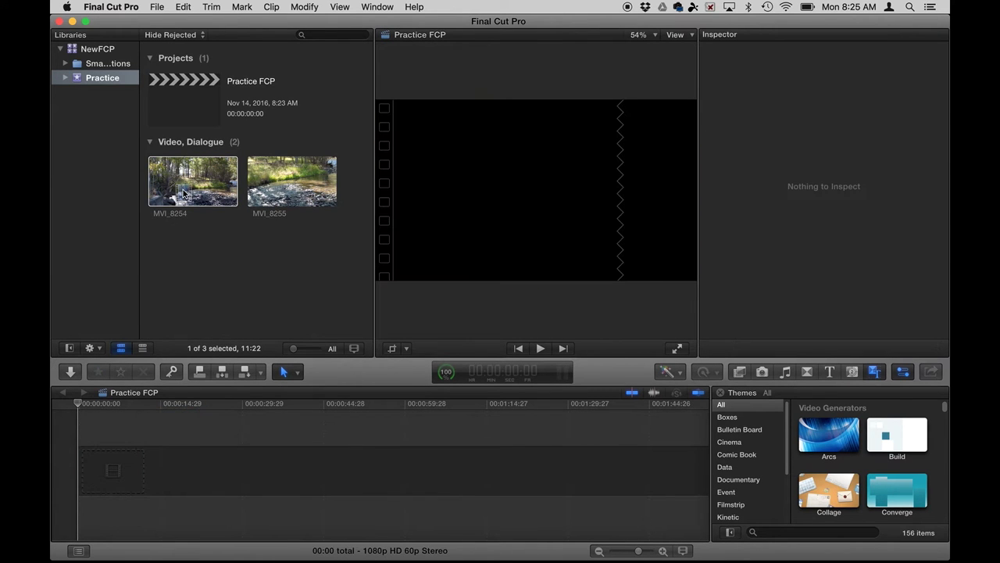
click(183, 194)
click(118, 405)
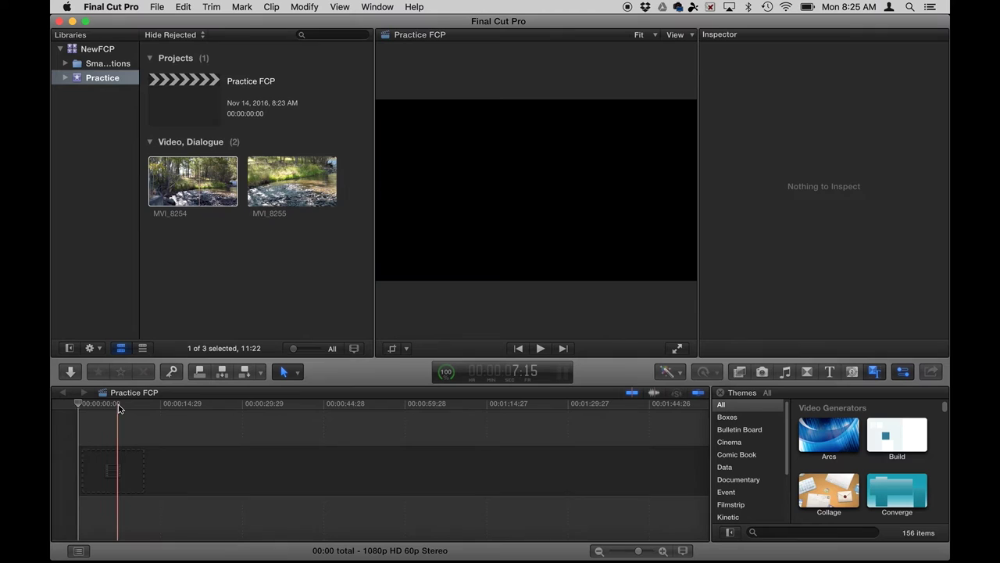
Insert MVI_8254 at about 21 seconds, then undo the insert and its gap.
drag(119, 404, 288, 405)
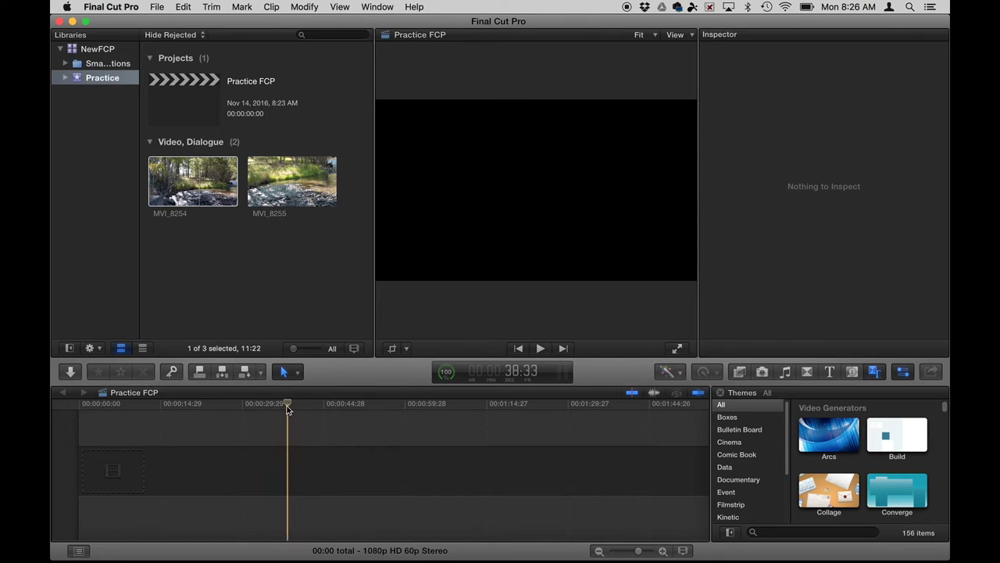
drag(286, 405, 194, 409)
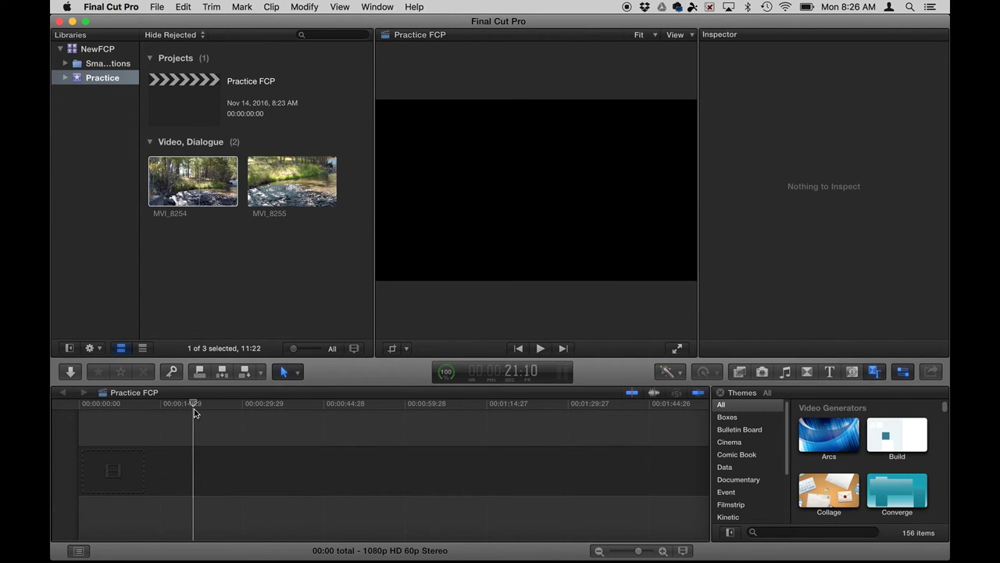
key(w)
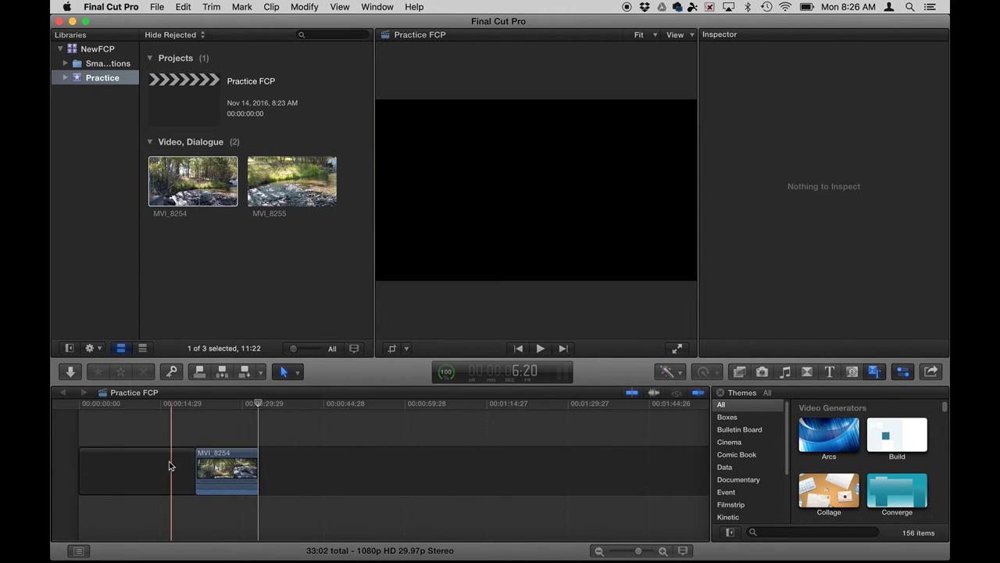
click(153, 475)
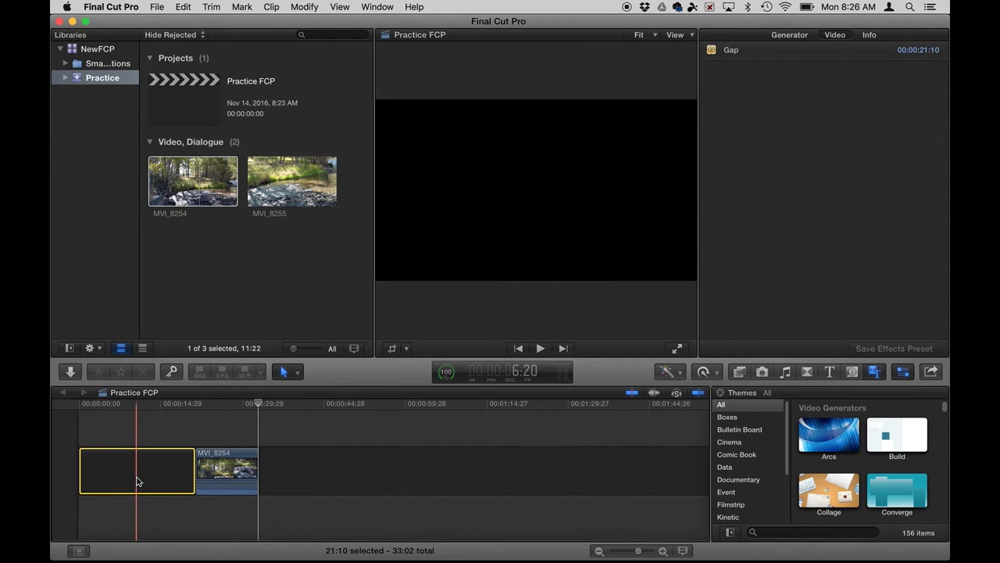
key(super+z)
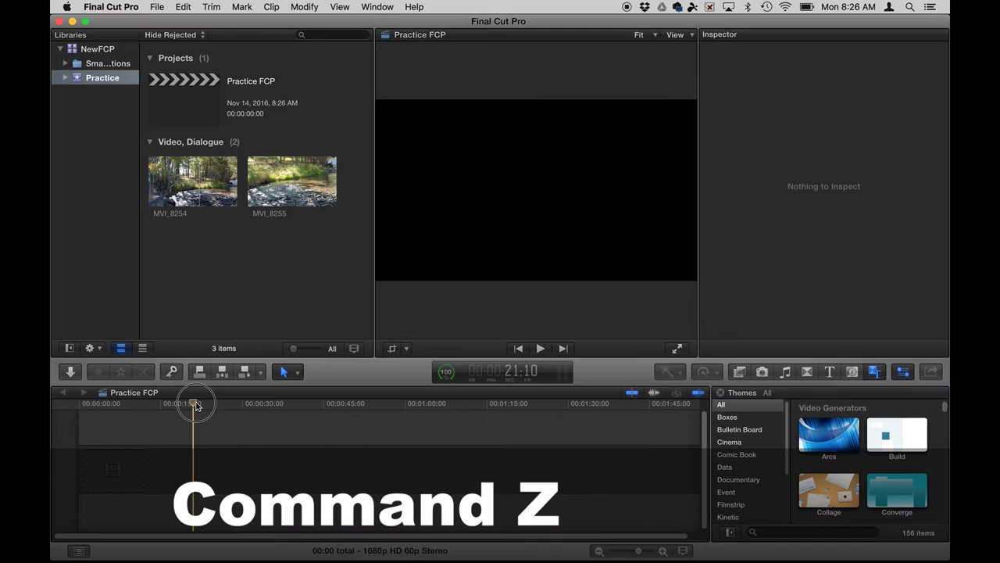
From the project start, append MVI_8254 and then MVI_8255 to the timeline.
drag(195, 405, 71, 413)
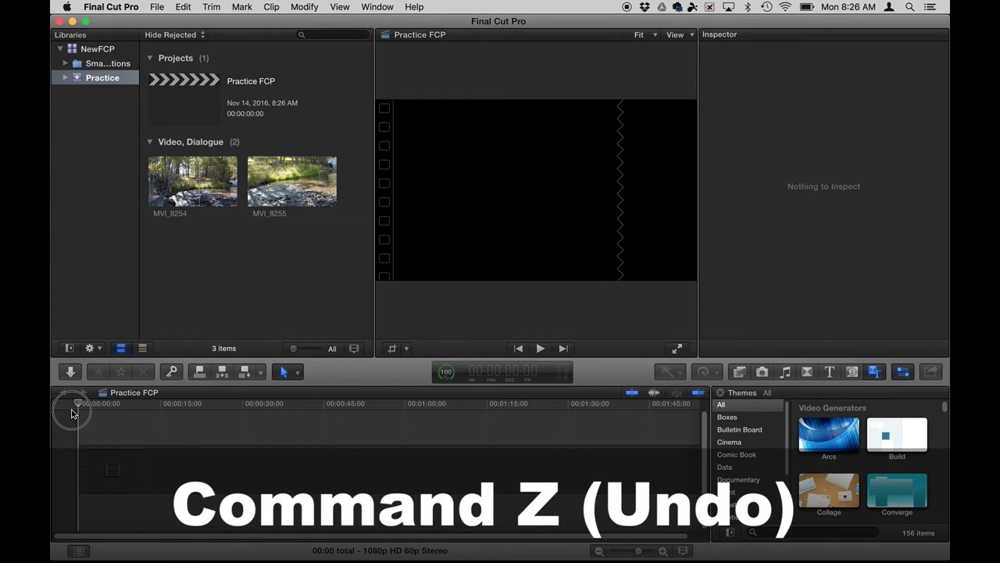
click(190, 185)
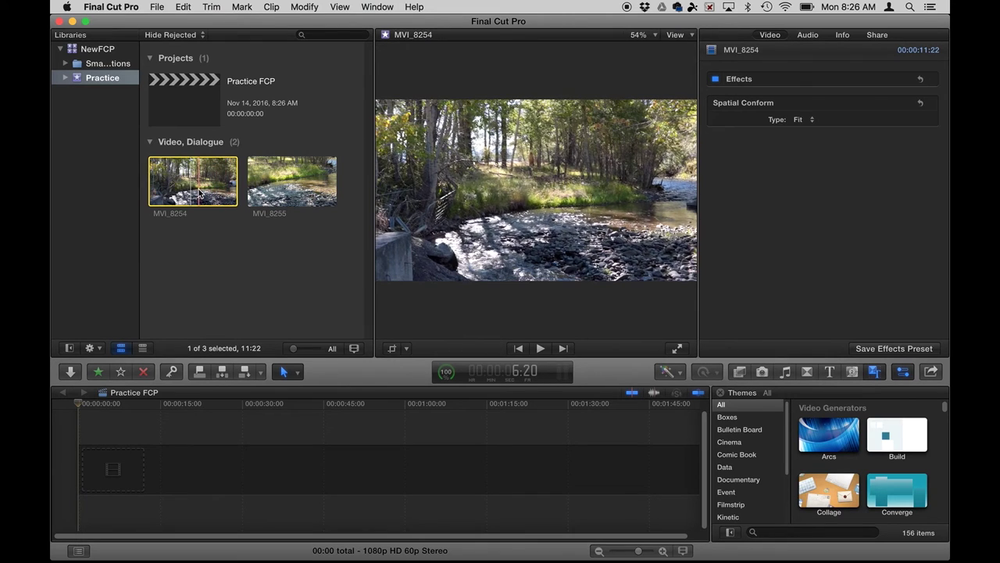
key(e)
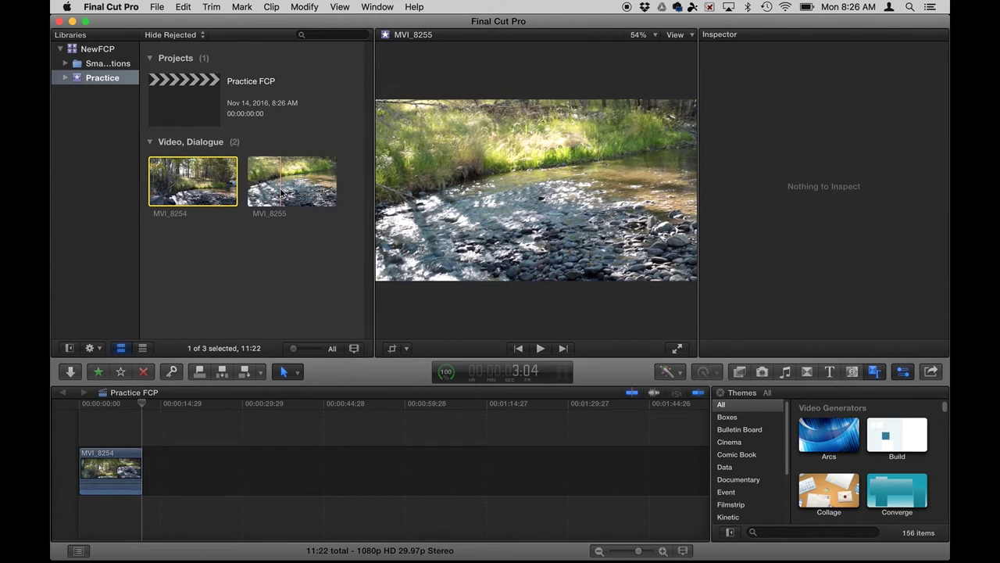
click(282, 194)
key(e)
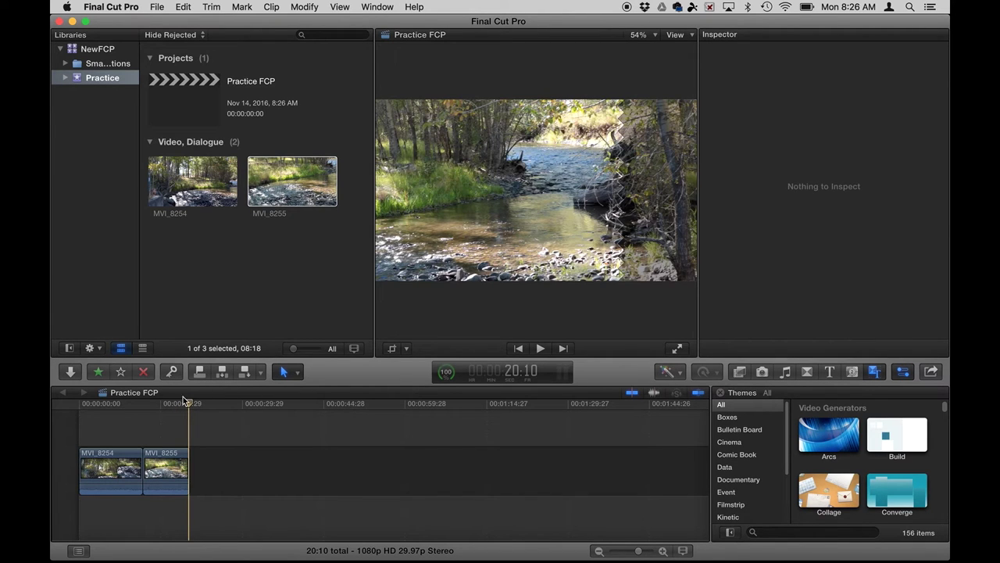
Connect MVI_8254 above MVI_8255 and insert another MVI_8255 after the first clip.
click(166, 402)
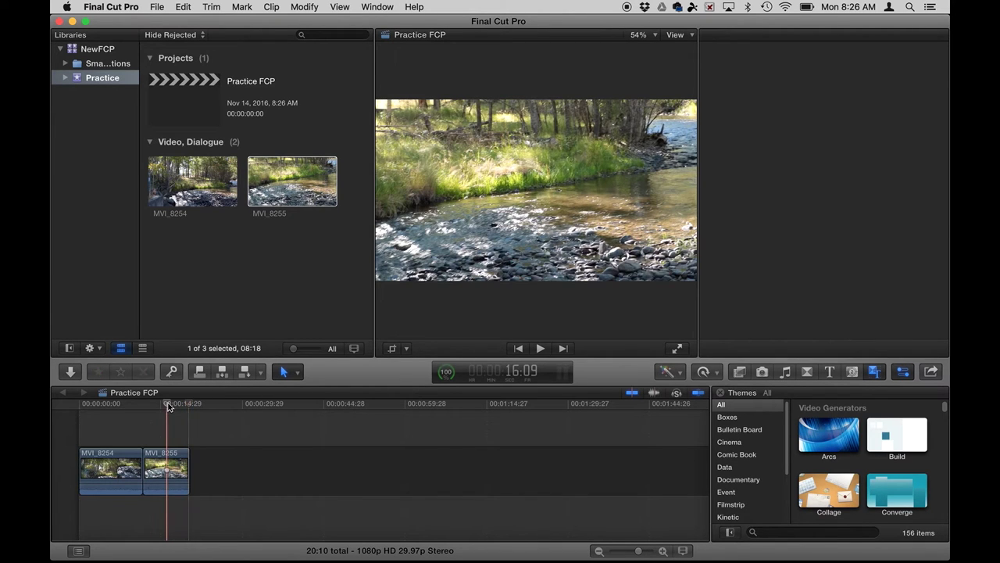
click(193, 181)
click(200, 372)
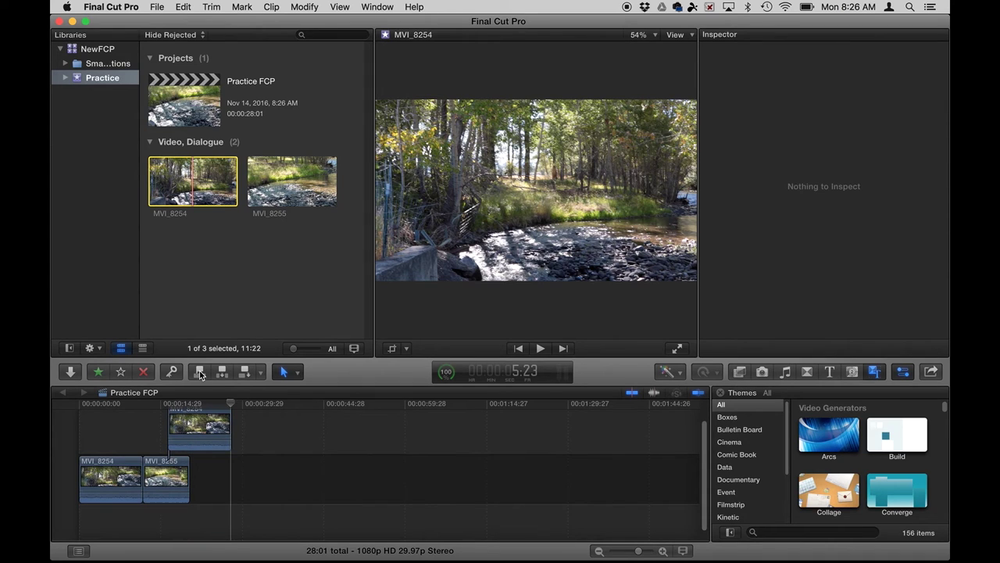
click(142, 403)
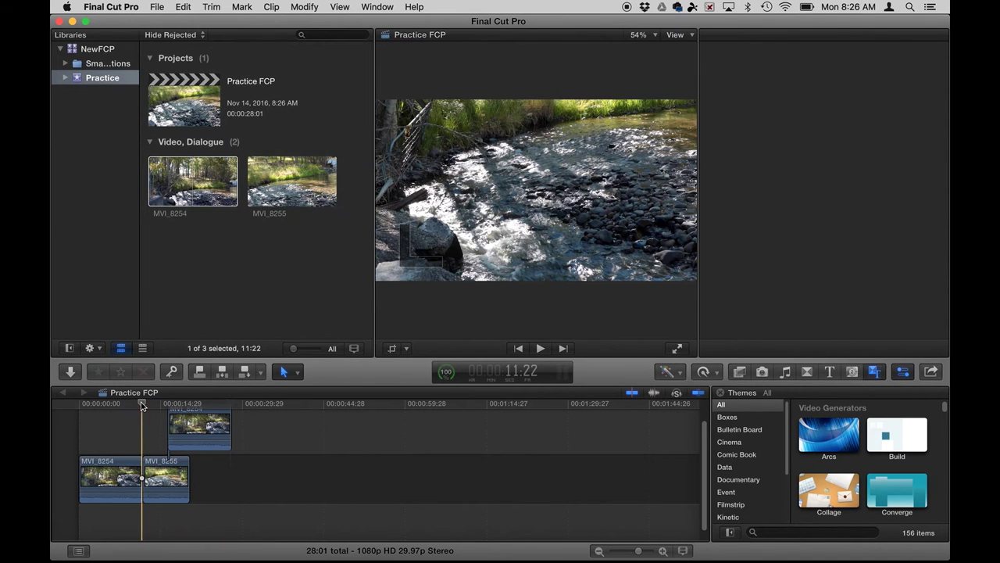
click(281, 188)
click(222, 372)
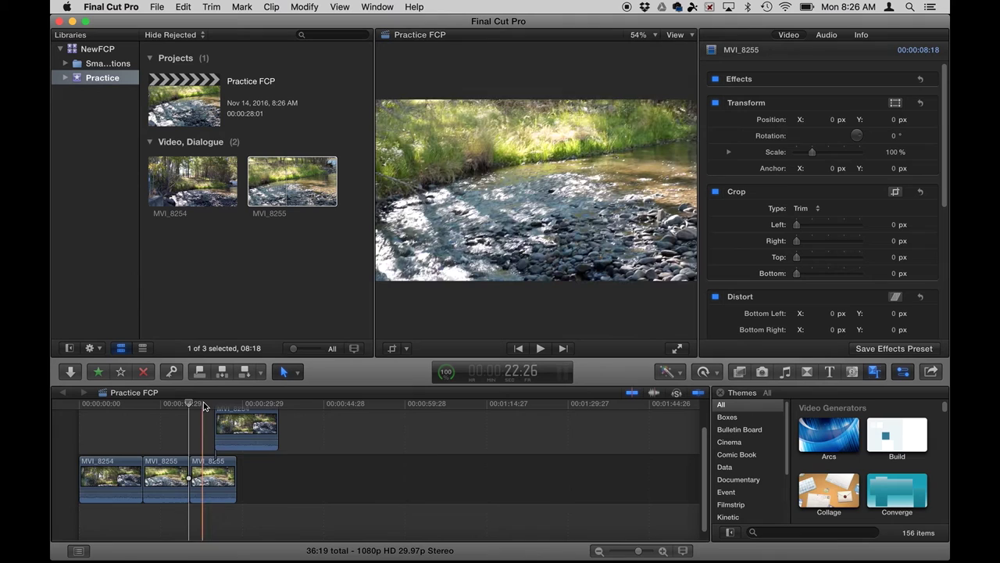
Append a third MVI_8255 to the storyline and select the connected MVI_8254 clip.
click(203, 401)
click(284, 177)
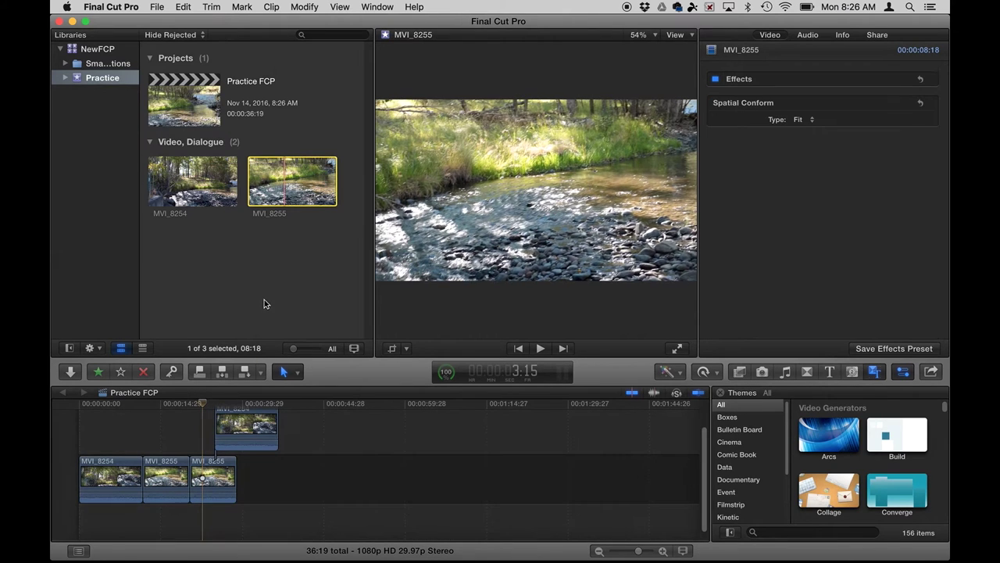
click(245, 372)
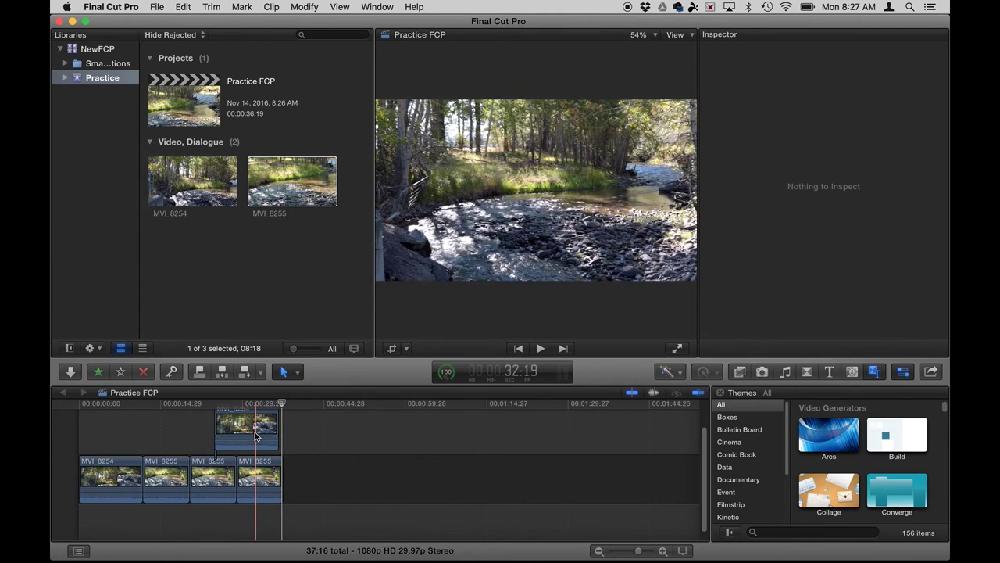
click(252, 432)
Delete the connected clip and zoom the timeline in on the first MVI_8254 clip.
key(Delete)
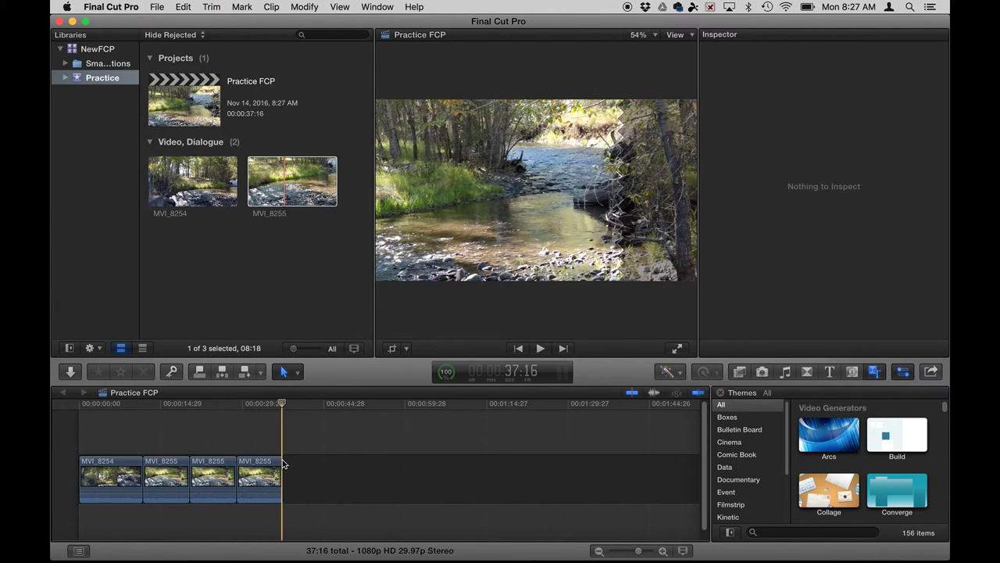
click(639, 552)
drag(639, 551, 644, 553)
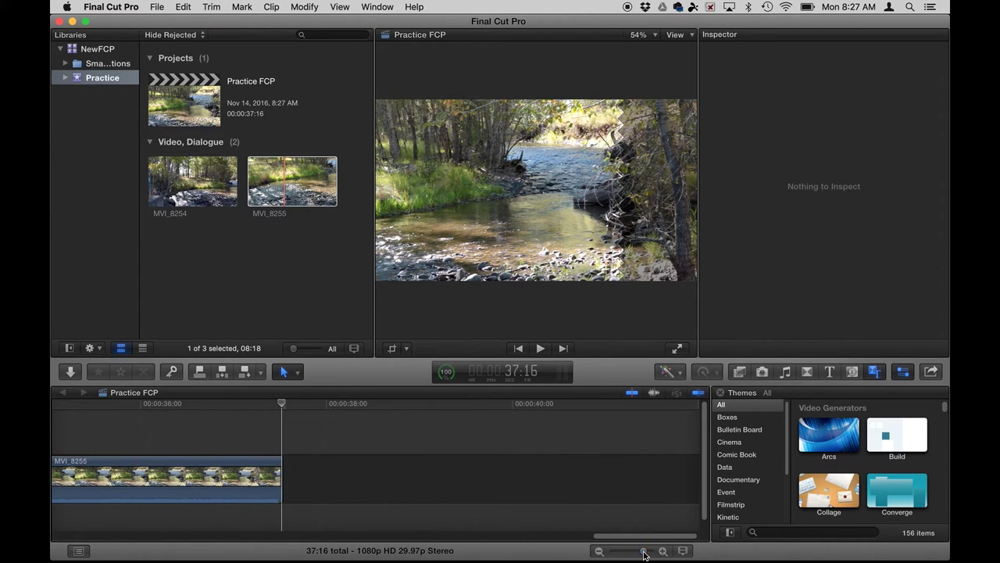
scroll(432, 468, left, 20)
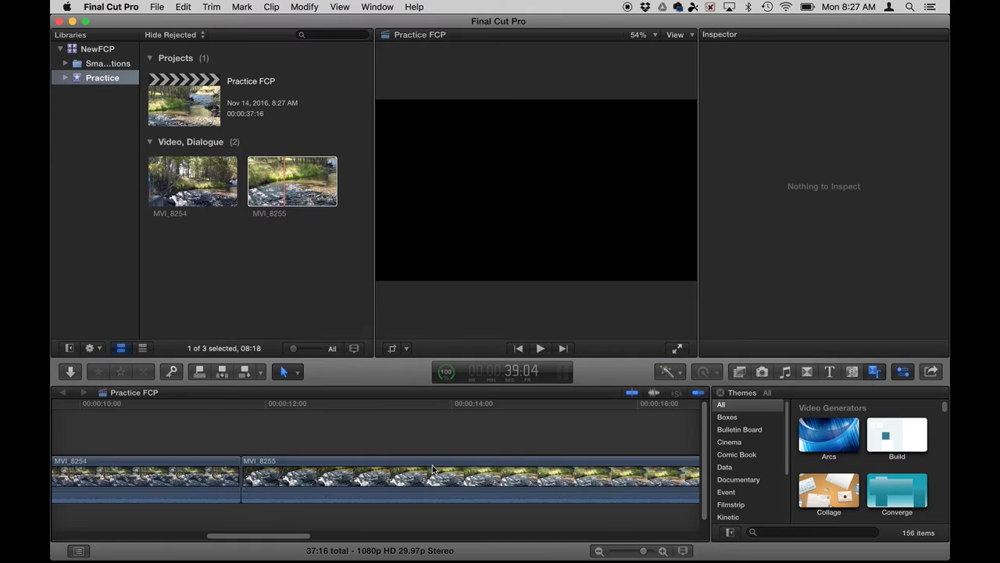
key(super+minus)
key(super+minus)
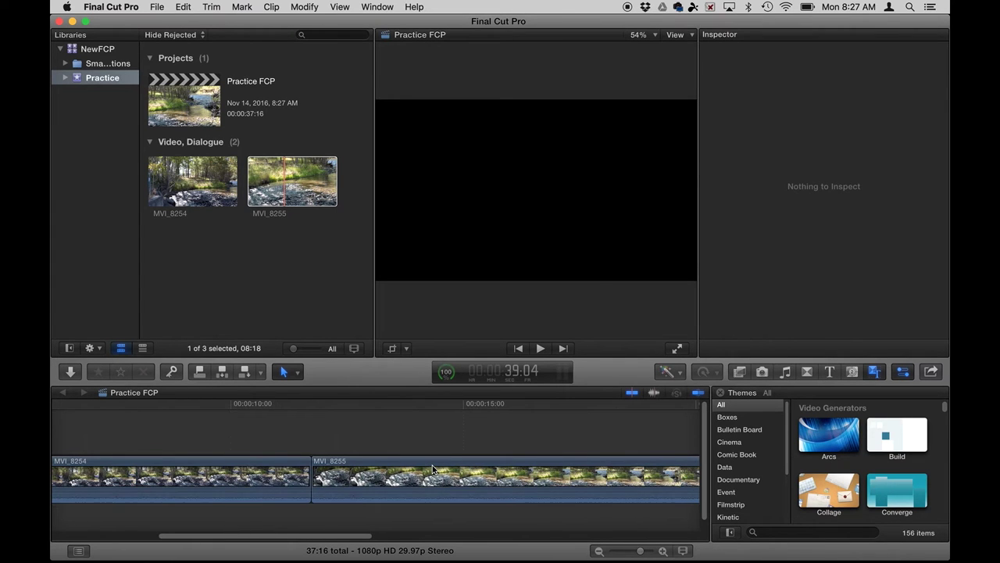
scroll(432, 464, left, 15)
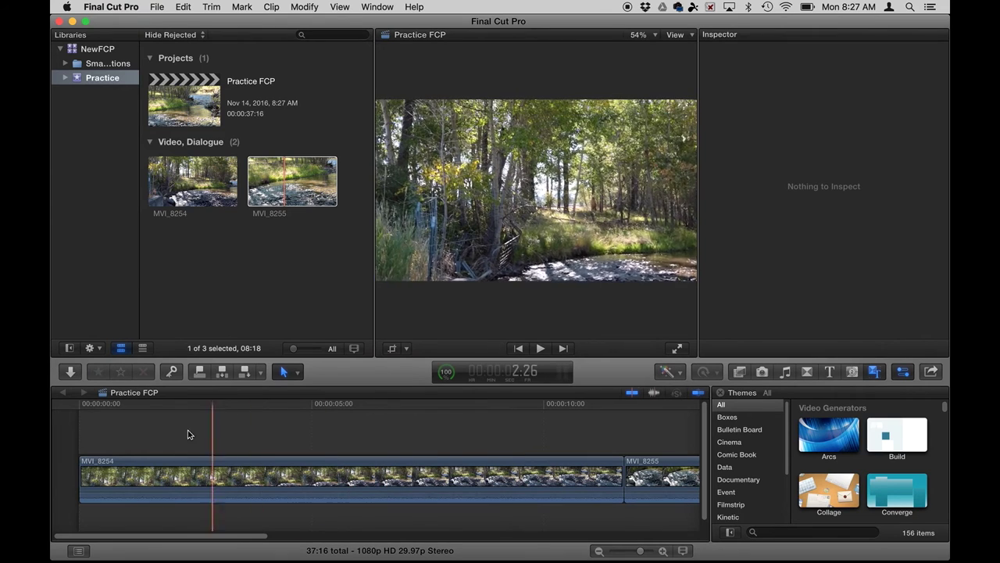
click(233, 416)
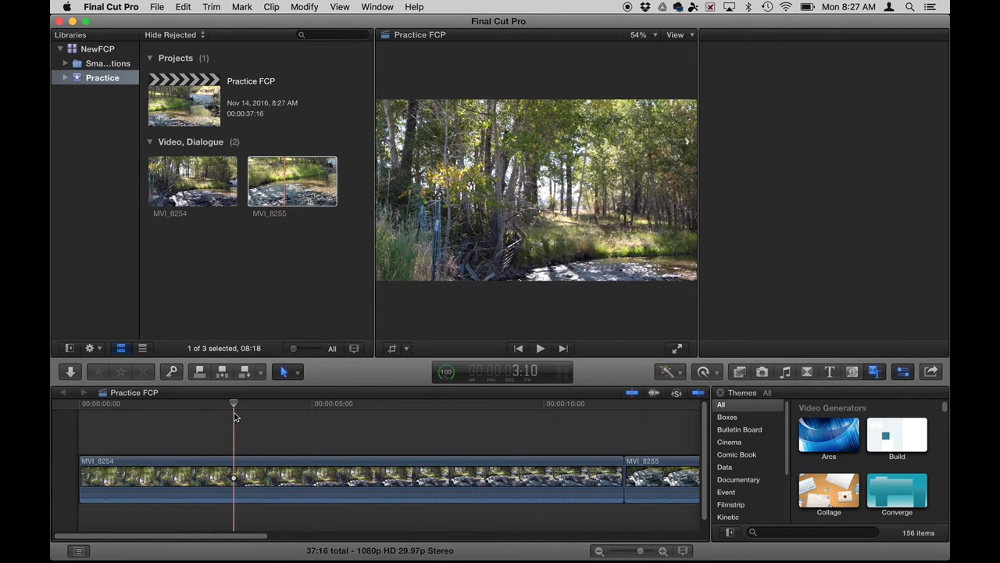
key(super+4)
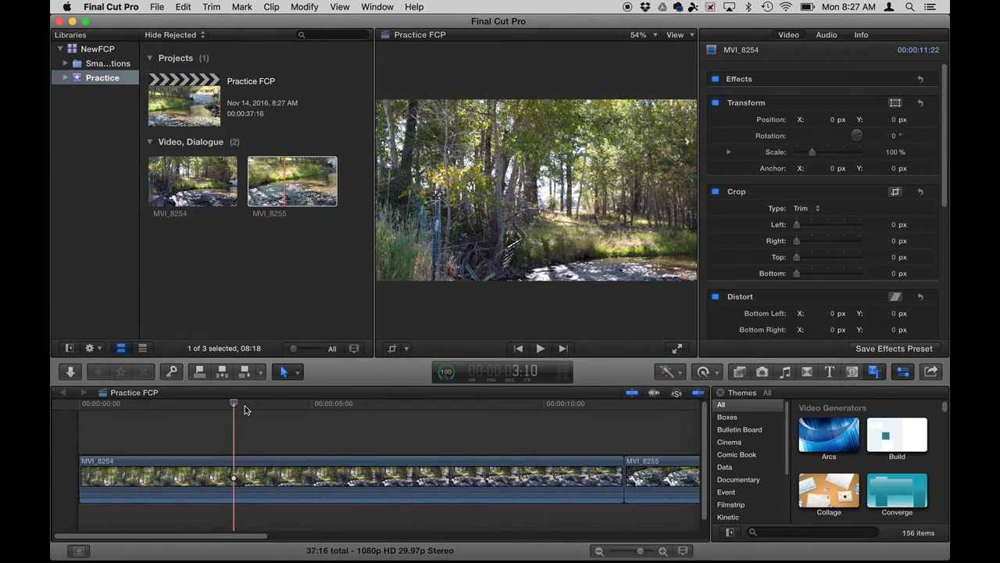
Blade MVI_8254 at about 5:01 and 9:21, then return to the Select tool.
click(297, 374)
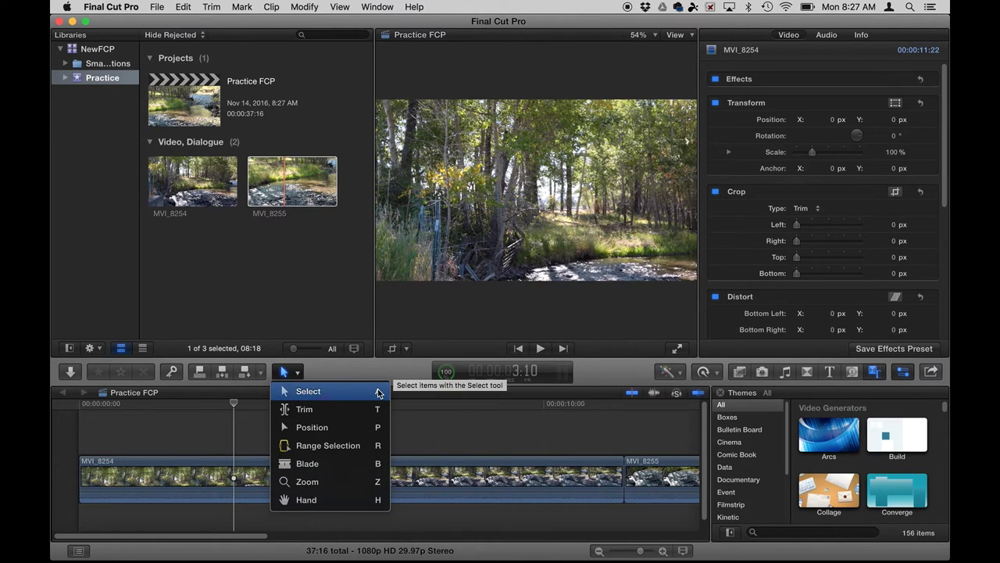
click(379, 465)
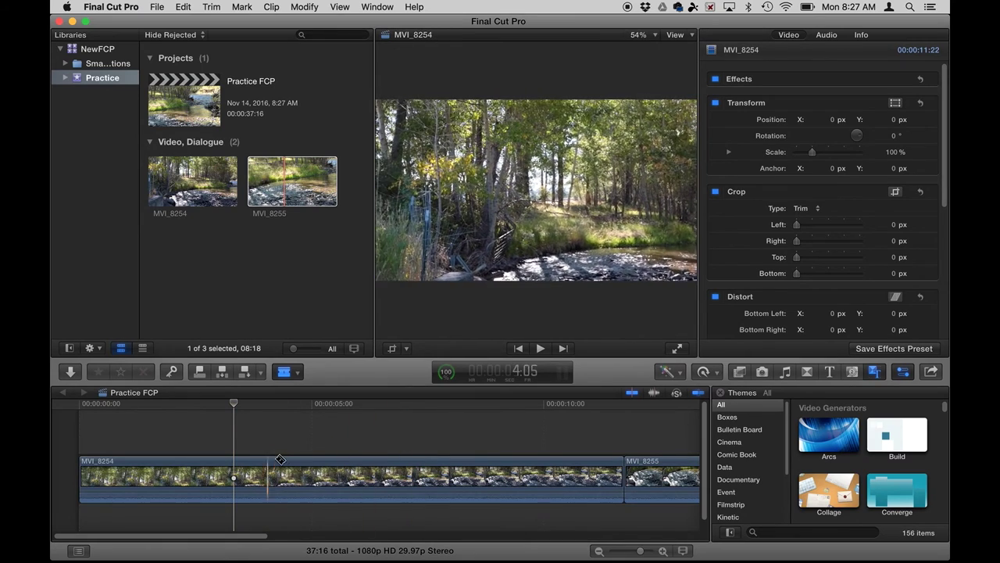
click(314, 474)
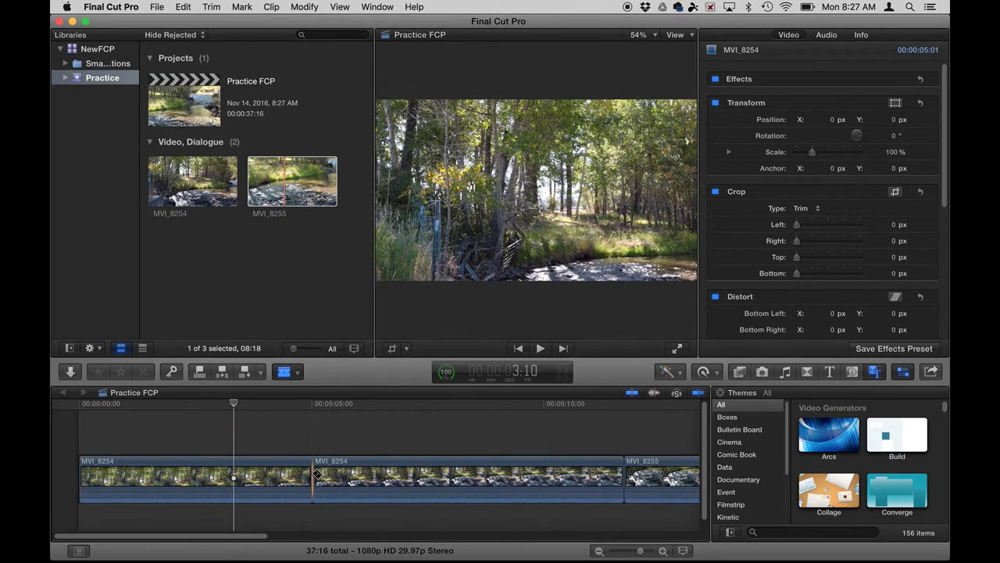
click(530, 479)
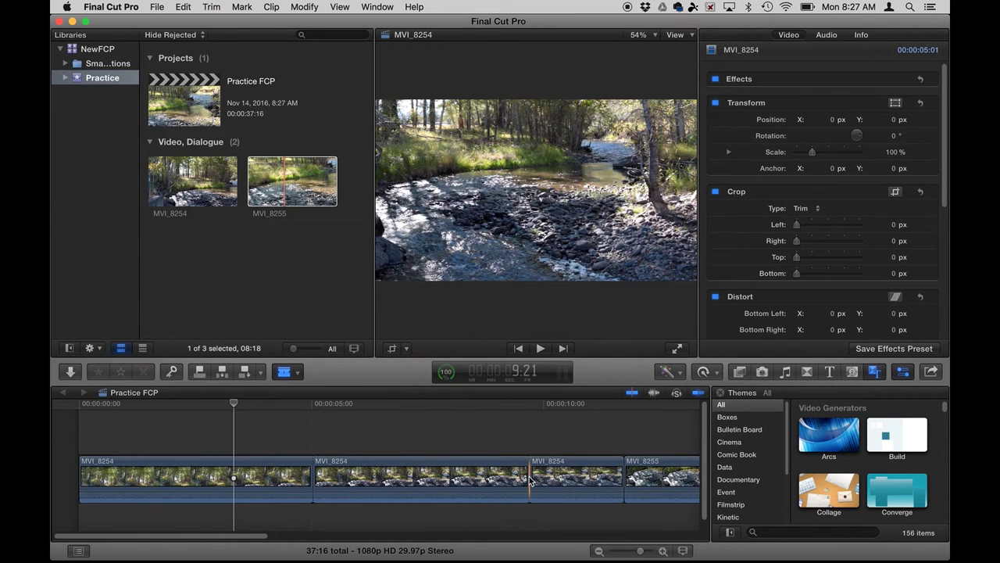
click(293, 375)
click(302, 393)
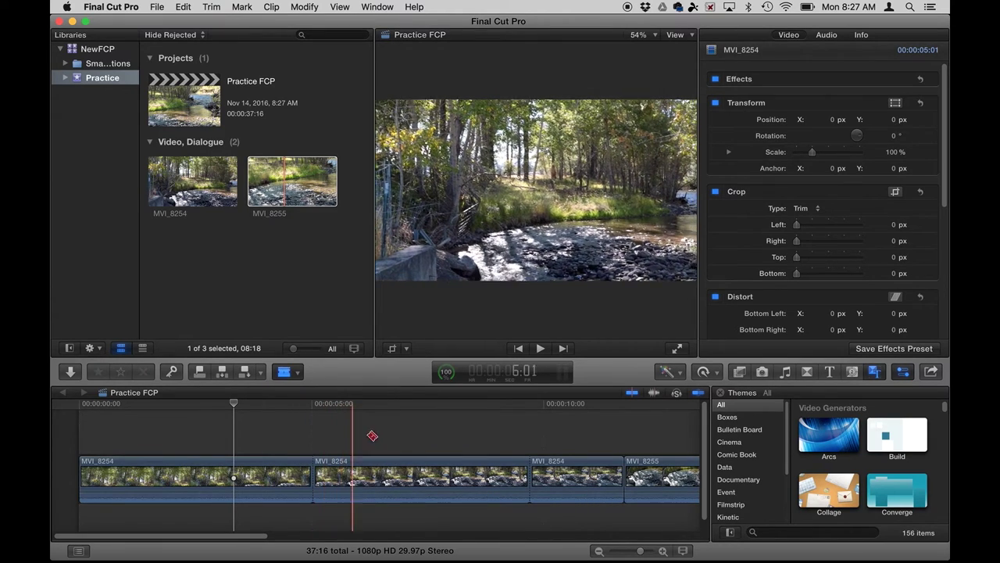
Apply the 50s TV effect to the middle MVI_8254 piece with Amount 88.19 and Brightness 69.38.
click(403, 475)
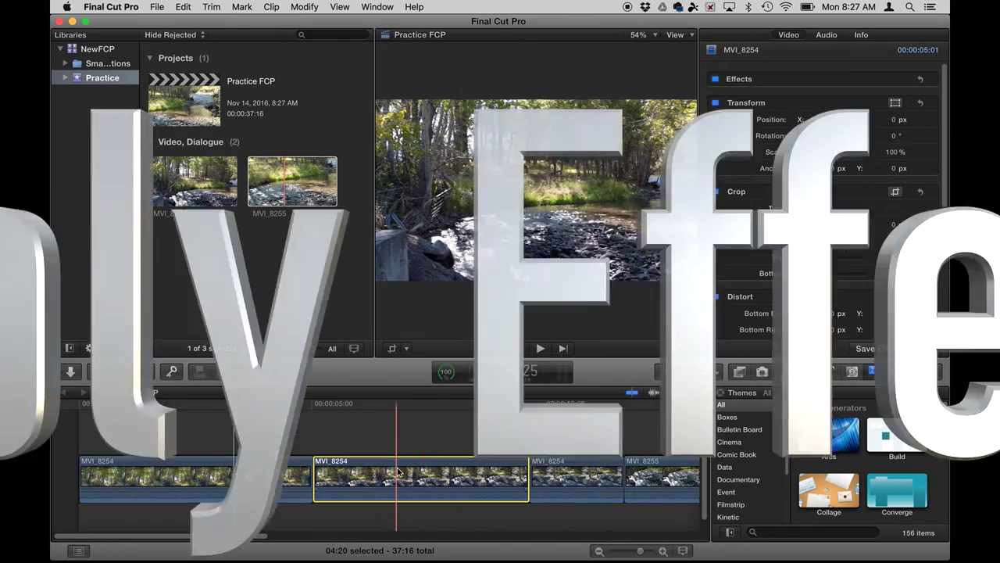
click(740, 372)
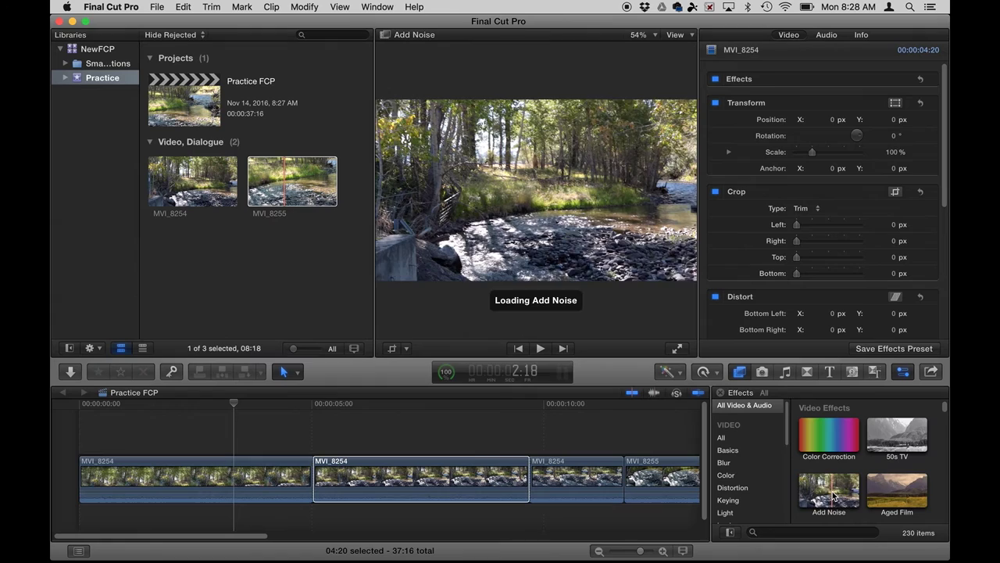
click(891, 487)
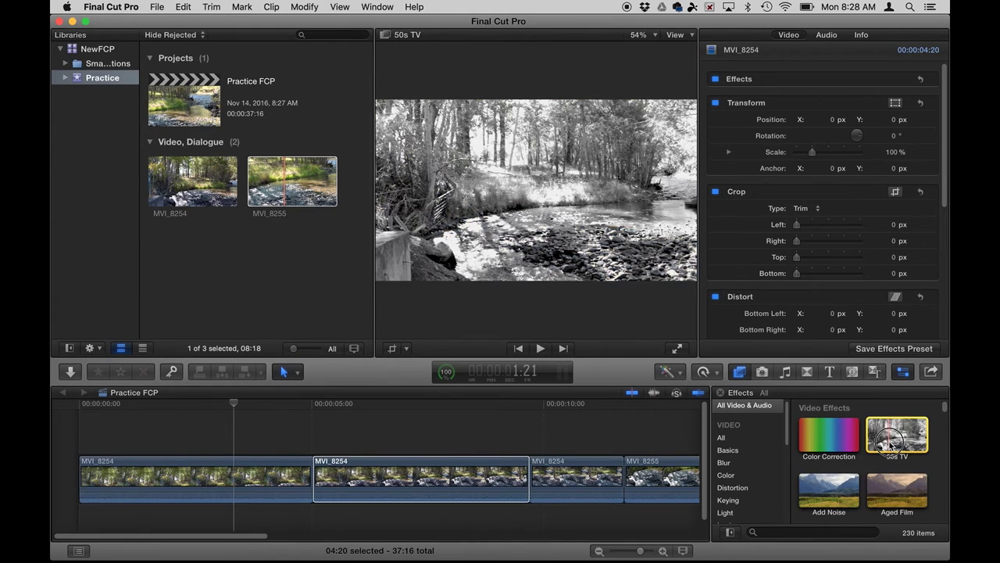
drag(897, 435, 402, 477)
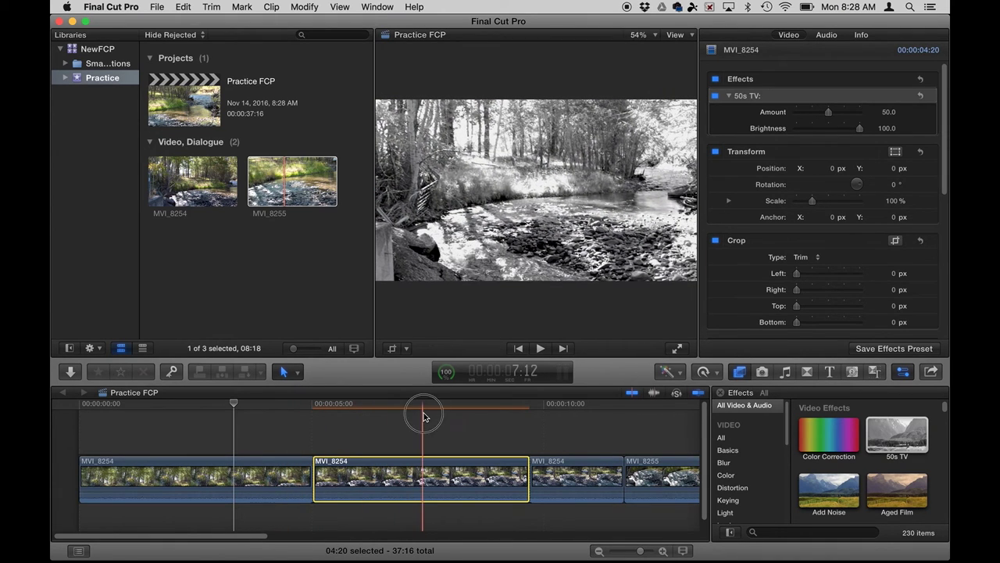
click(424, 418)
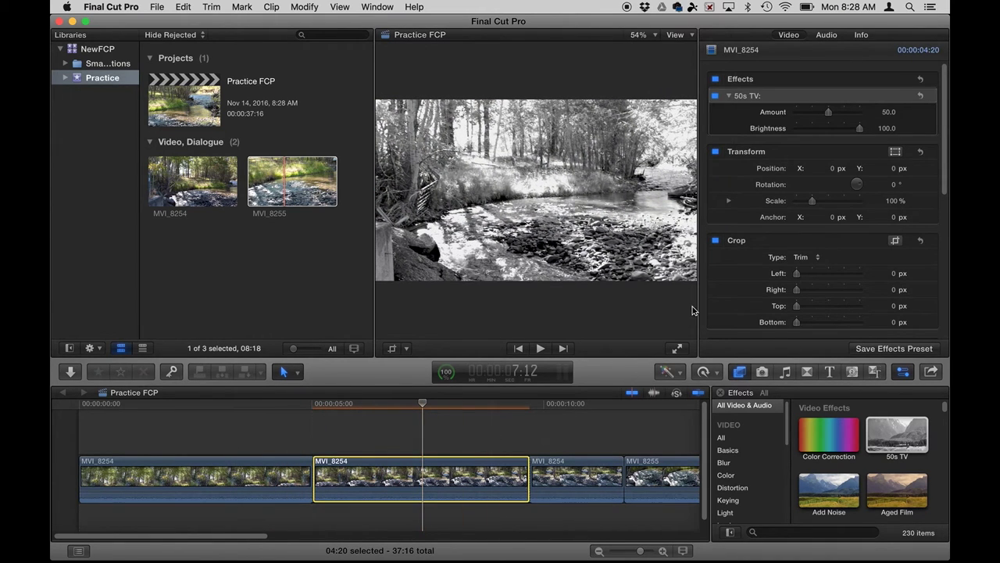
drag(830, 115, 852, 114)
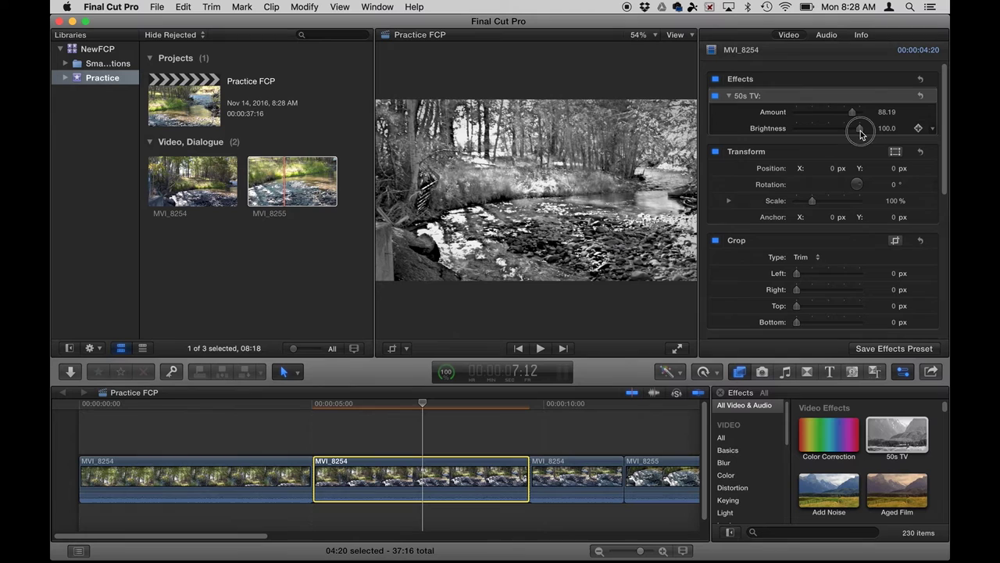
drag(835, 131, 812, 135)
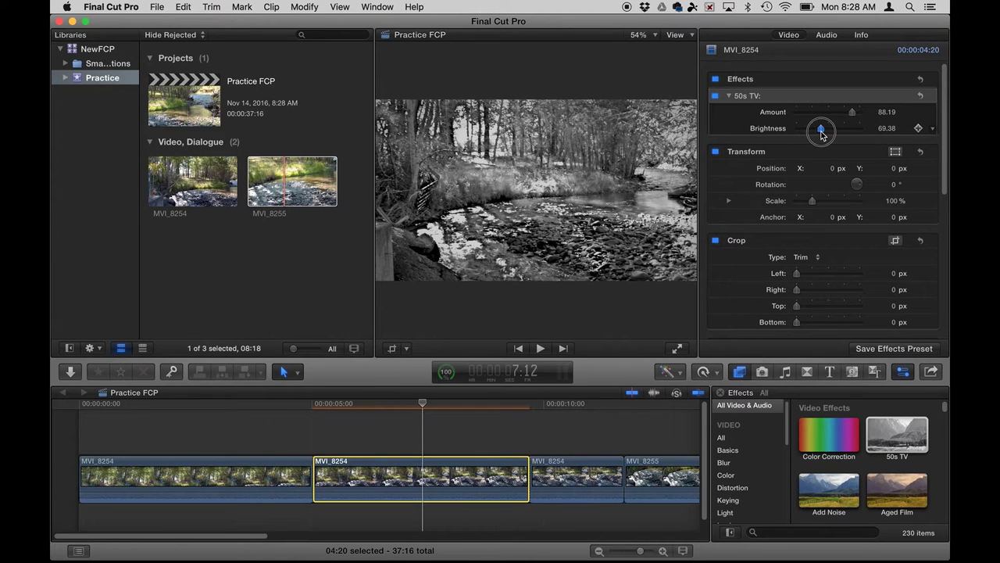
Deselect the clip and browse the Levels and Color categories in the Effects browser.
click(403, 419)
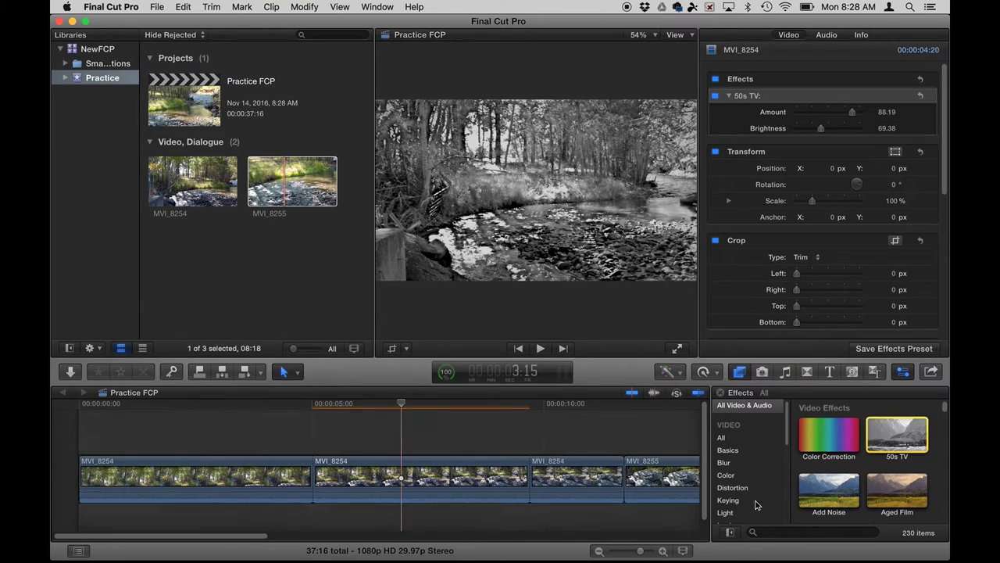
scroll(742, 497, down, 5)
click(733, 466)
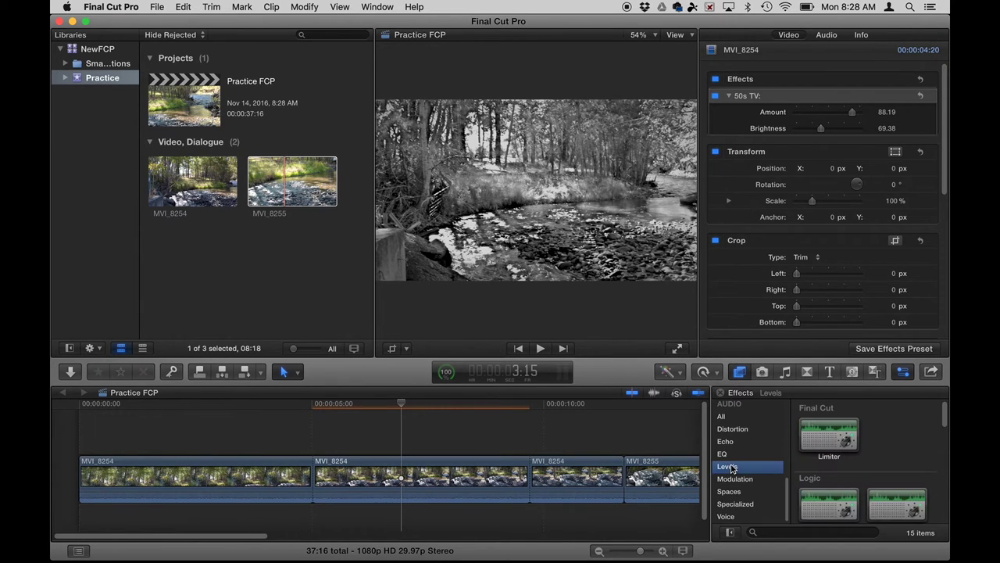
scroll(730, 467, up, 5)
scroll(730, 466, down, 3)
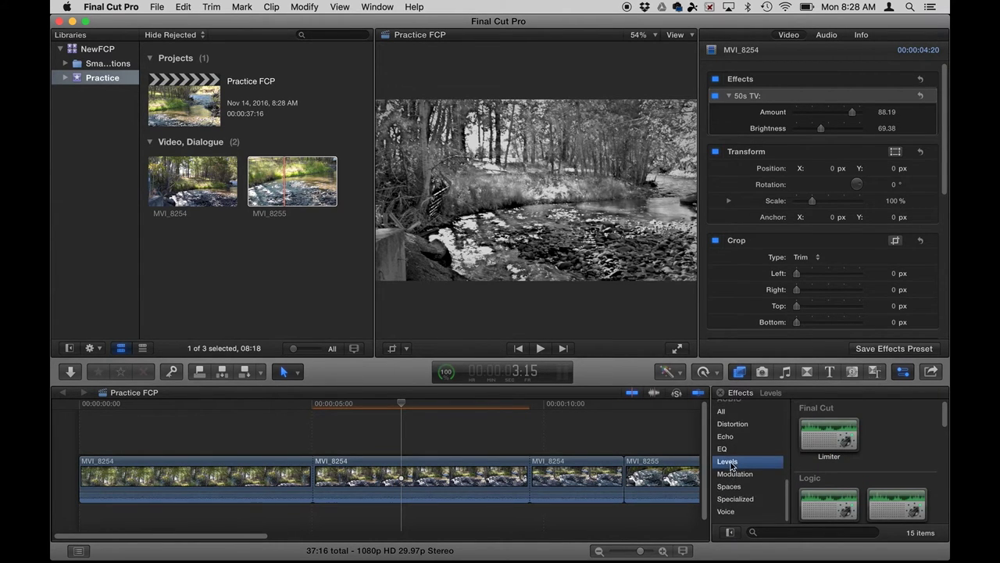
scroll(733, 458, up, 3)
click(733, 475)
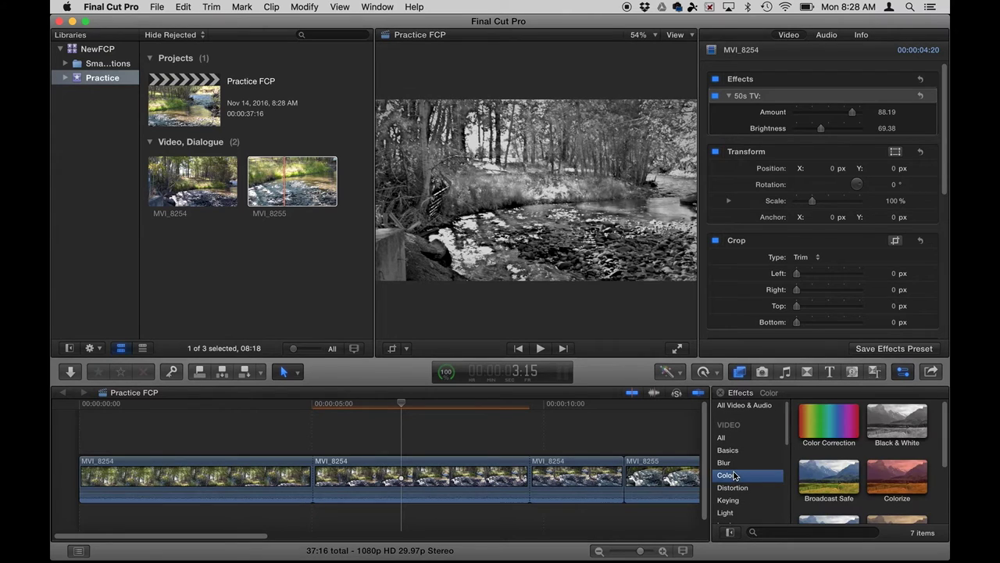
click(398, 490)
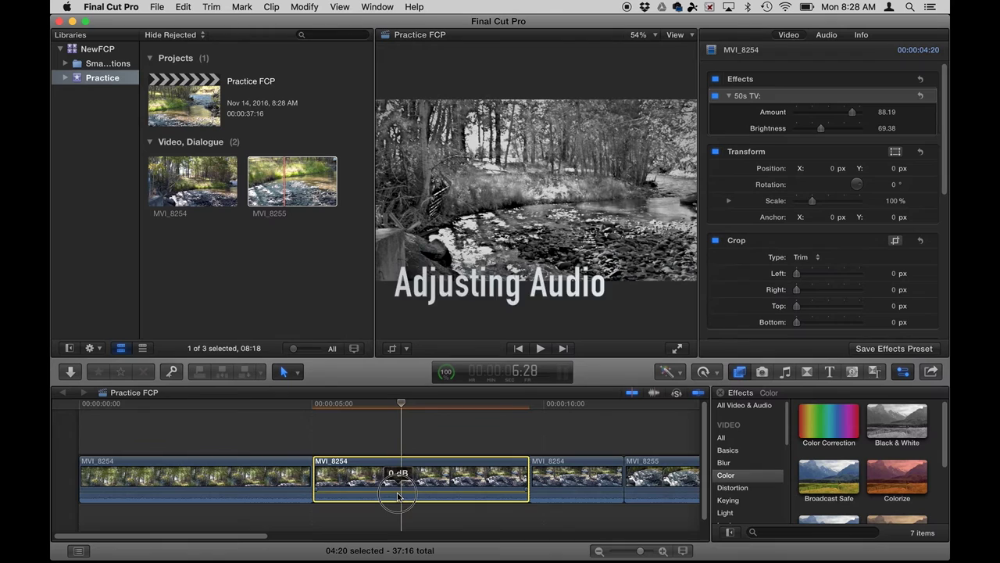
Drop the second MVI_8254 clip's volume to -6 dB in the Audio inspector.
mouse_move(398, 491)
mouse_down()
mouse_move(397, 510)
mouse_move(397, 489)
mouse_up()
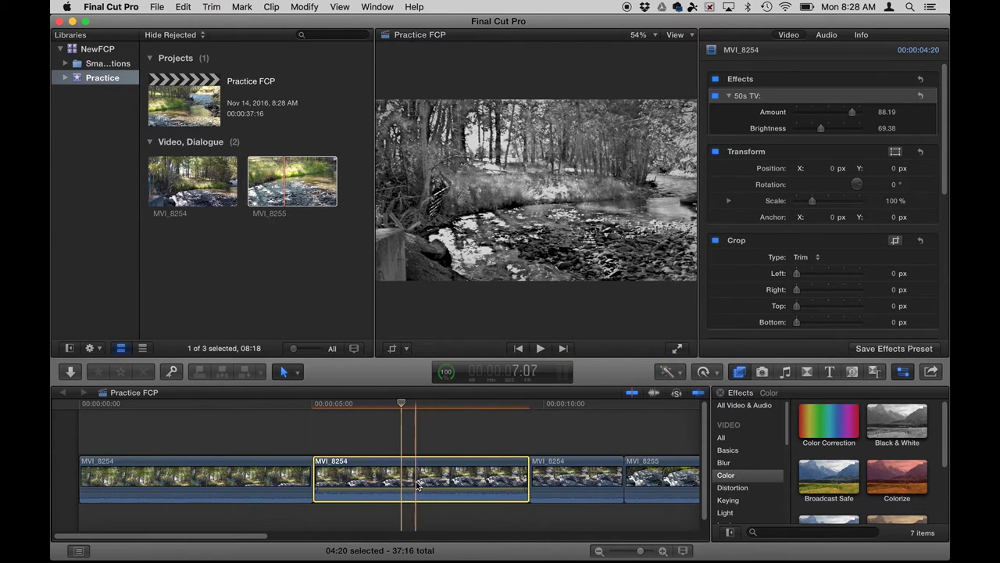
click(826, 36)
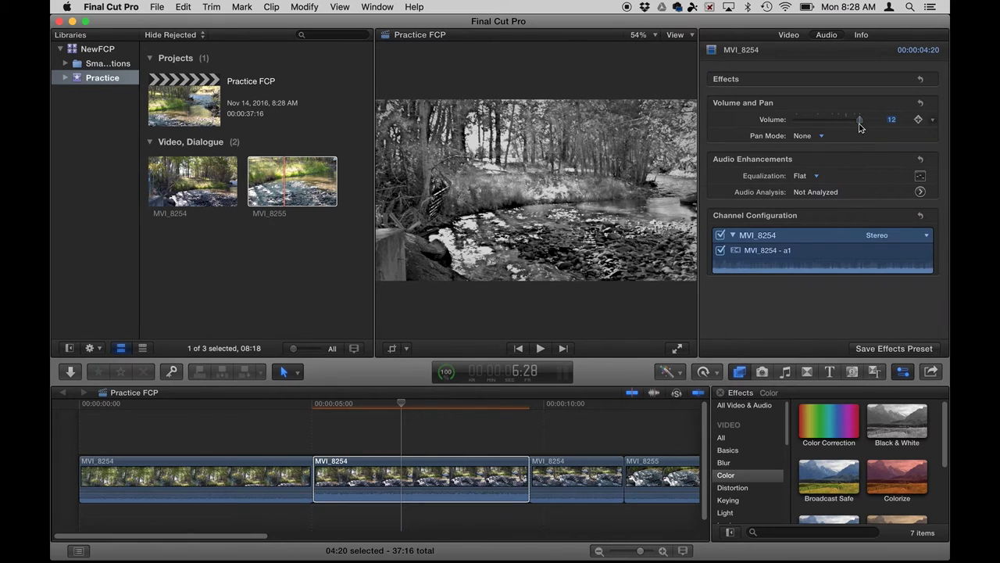
drag(859, 120, 836, 121)
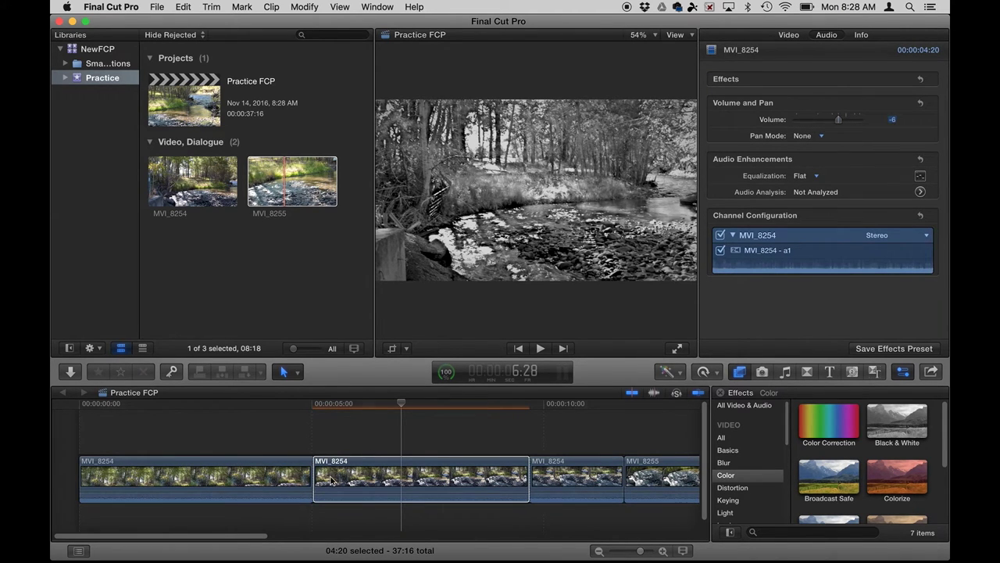
click(360, 473)
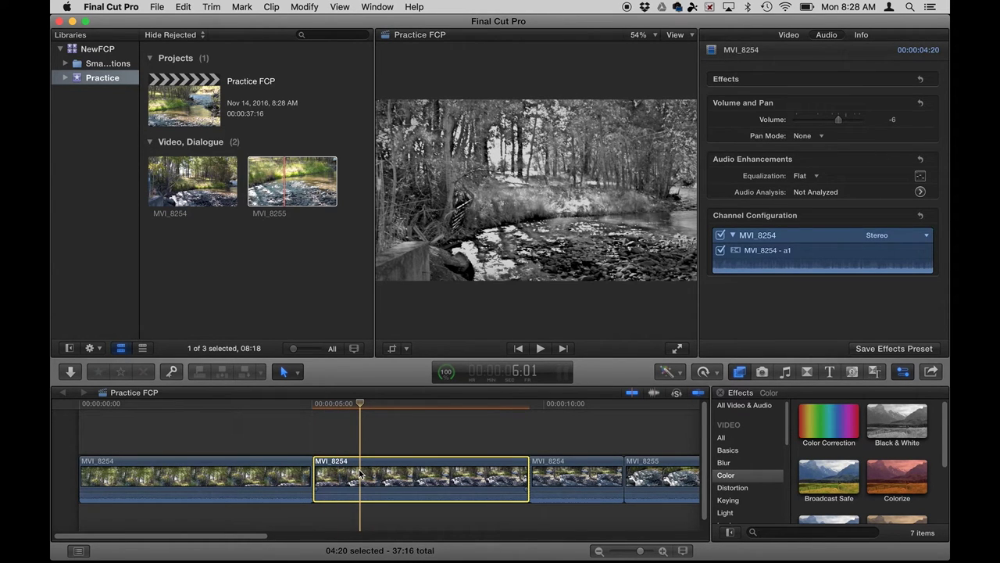
Detach the second MVI_8254 clip's audio and delete the resulting audio clip.
right_click(360, 473)
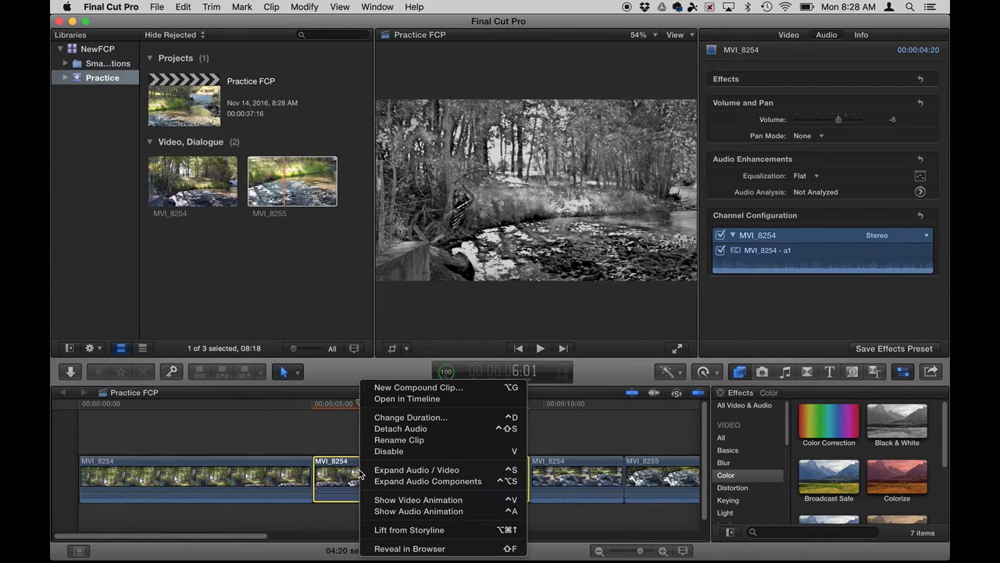
click(385, 429)
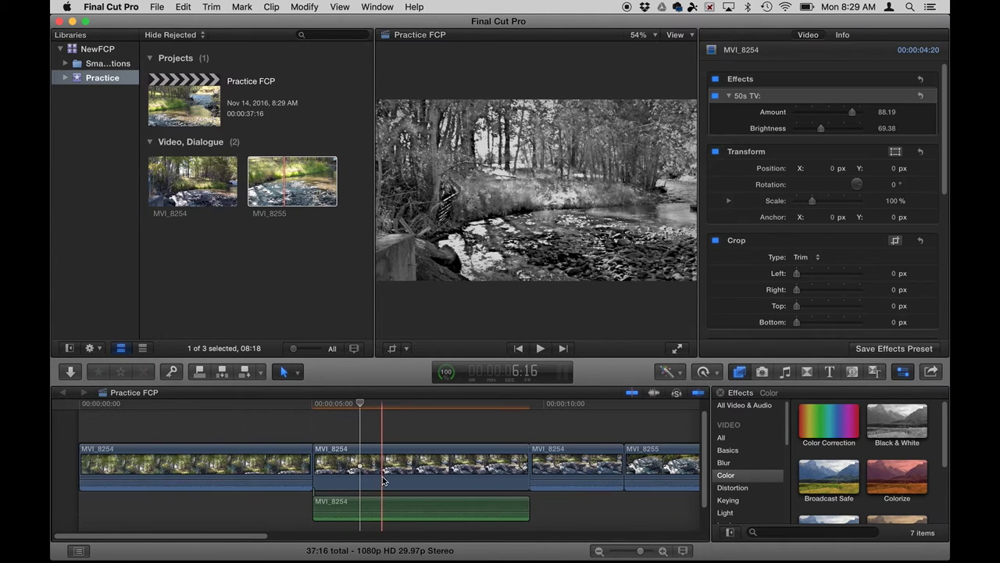
click(383, 508)
key(Delete)
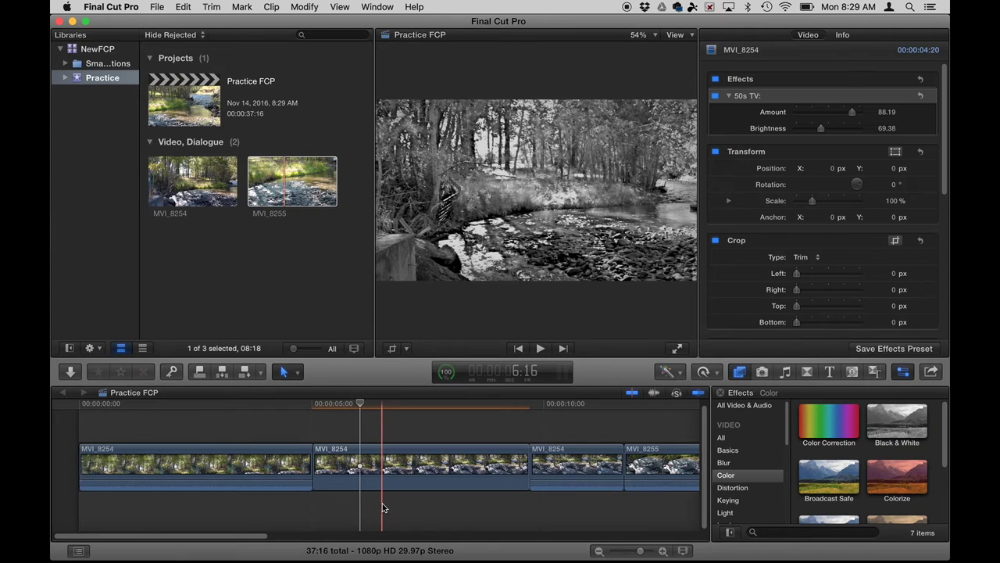
Detach audio from the first MVI_8254, third MVI_8254 and MVI_8255 clips.
click(279, 466)
right_click(280, 467)
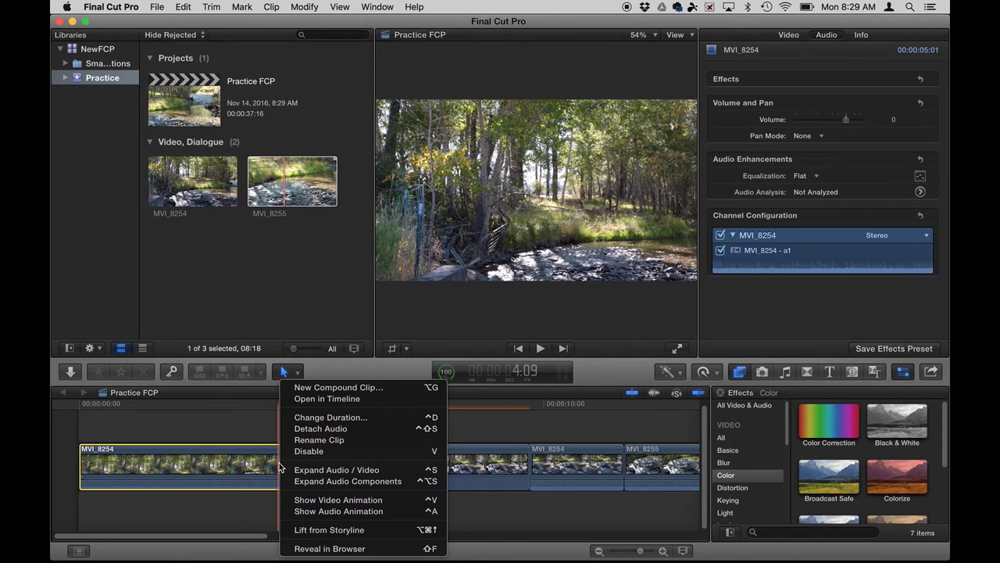
click(300, 428)
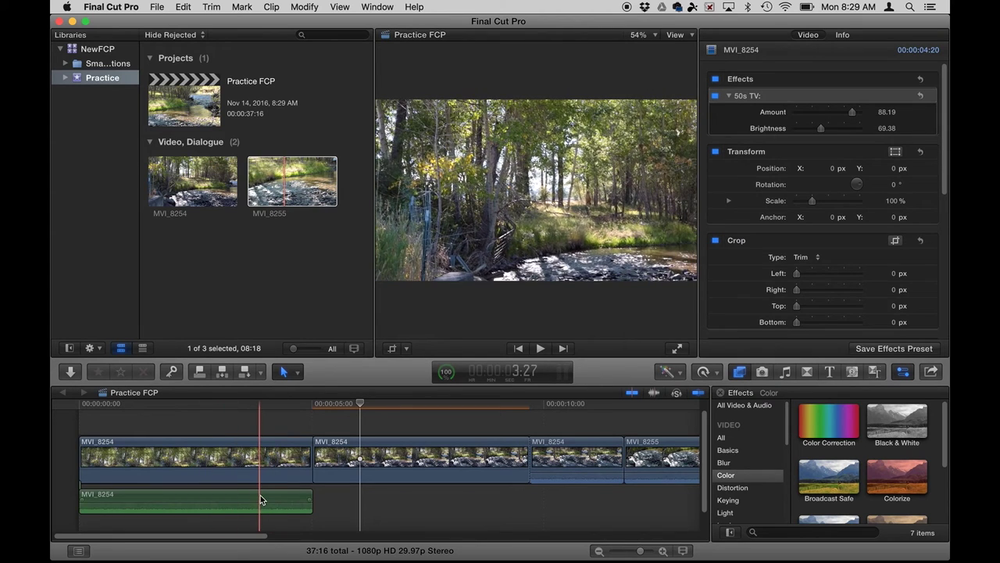
click(260, 495)
click(576, 461)
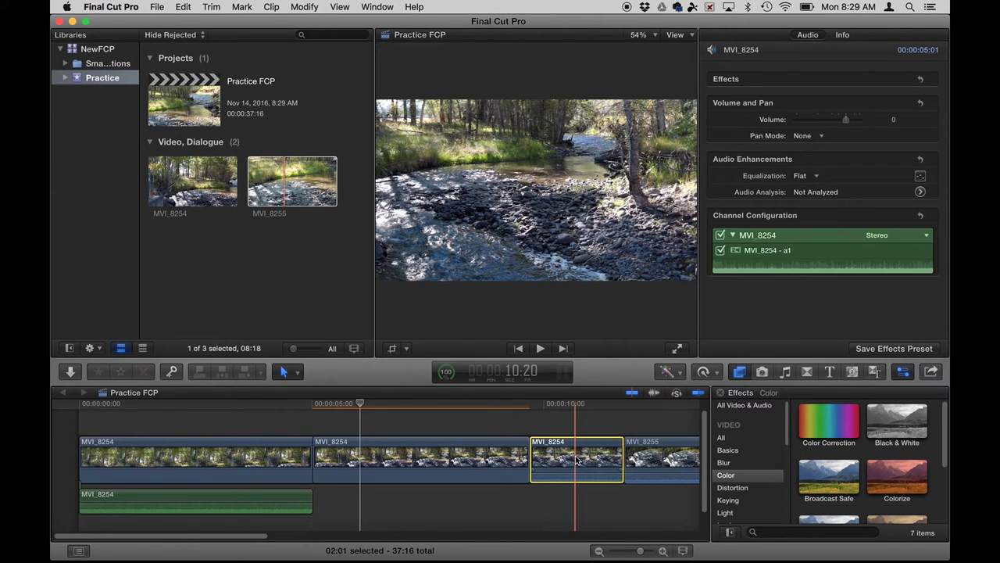
right_click(577, 461)
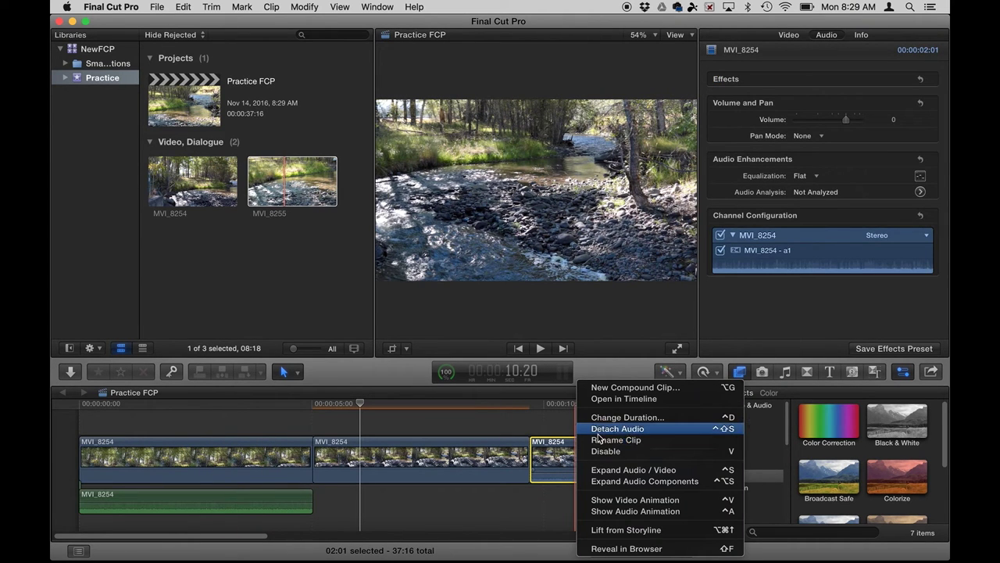
click(599, 429)
click(637, 461)
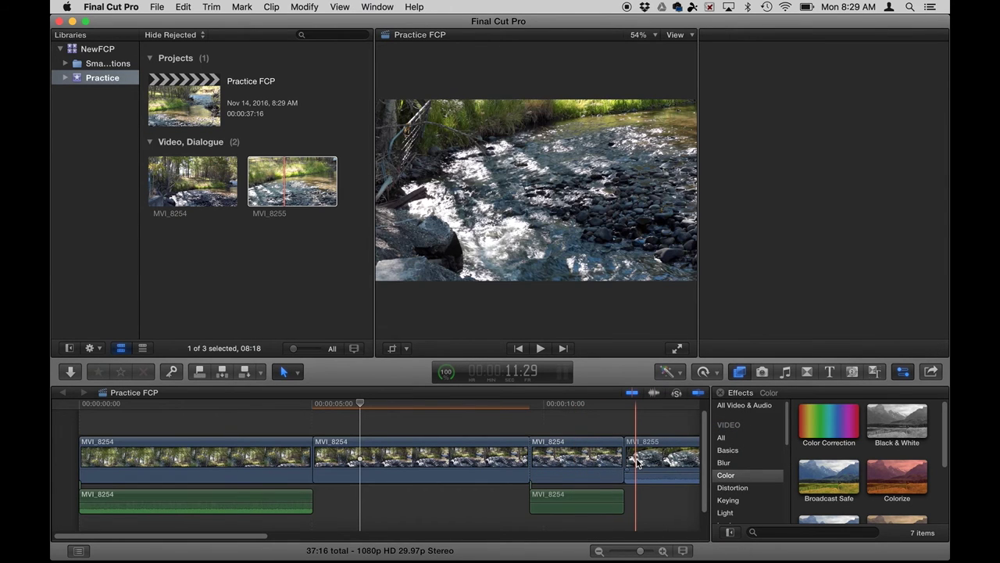
right_click(636, 461)
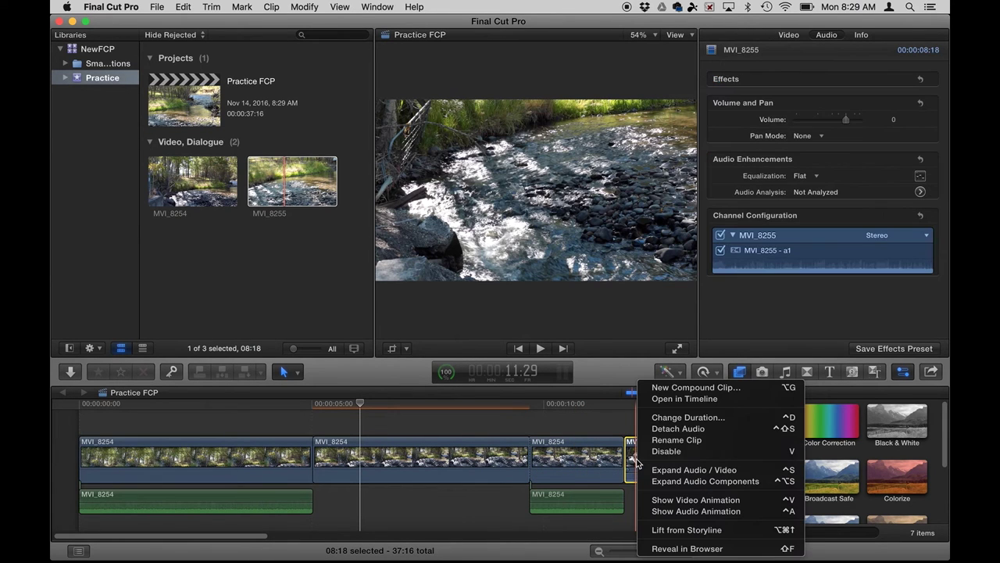
click(664, 429)
Select the three detached audio clips together and delete them.
click(637, 498)
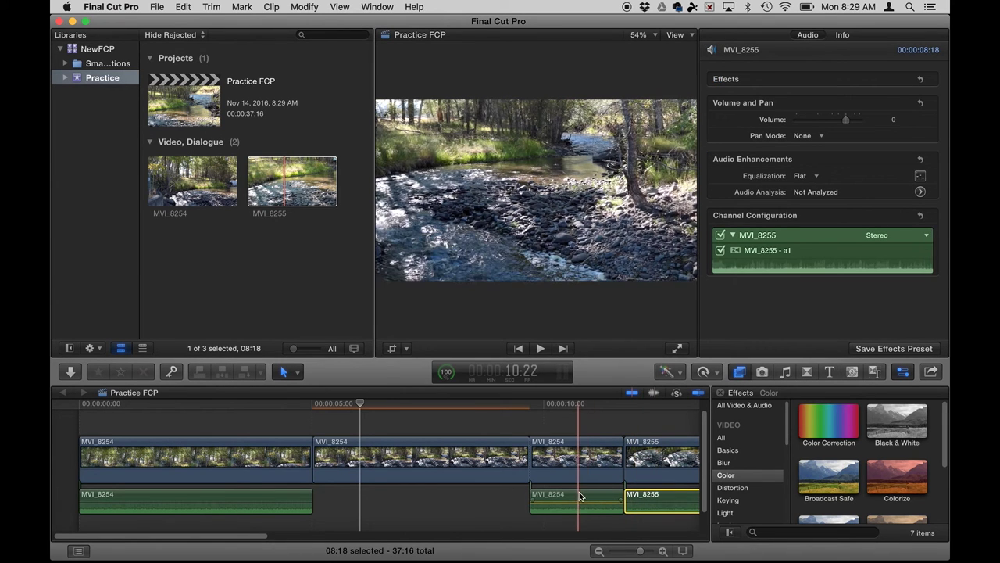
super+click(579, 496)
super+click(278, 499)
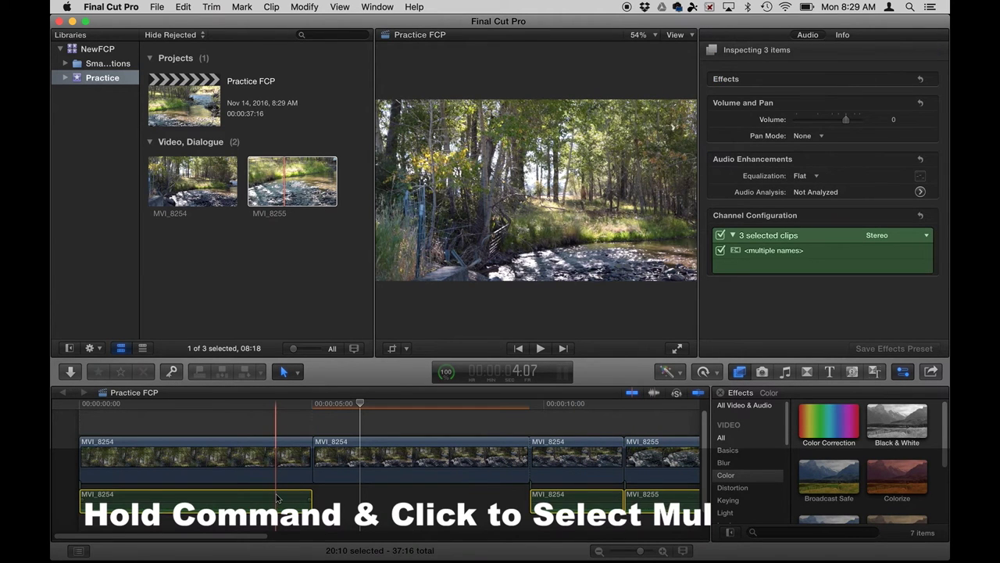
click(376, 504)
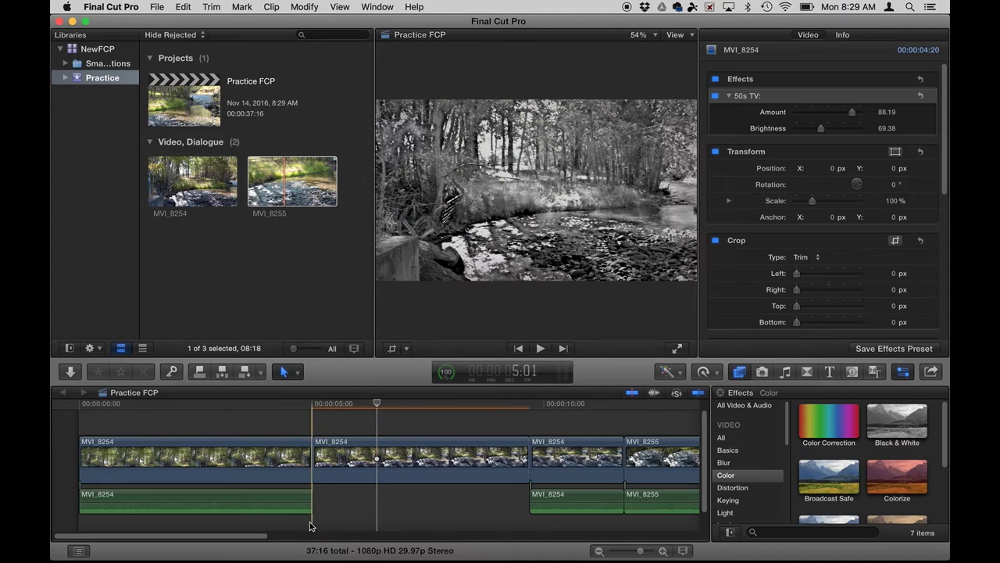
click(302, 506)
super+click(553, 500)
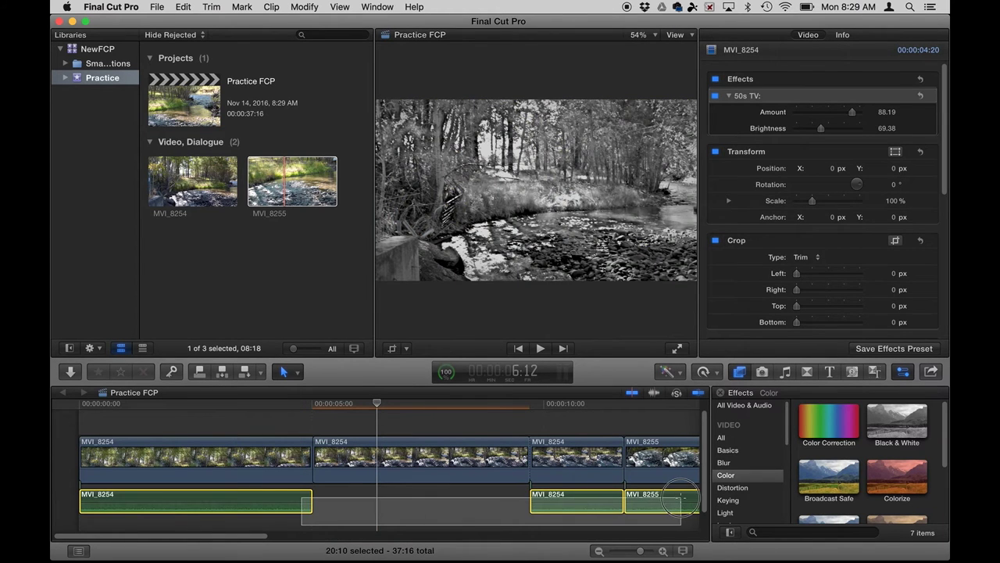
super+click(682, 501)
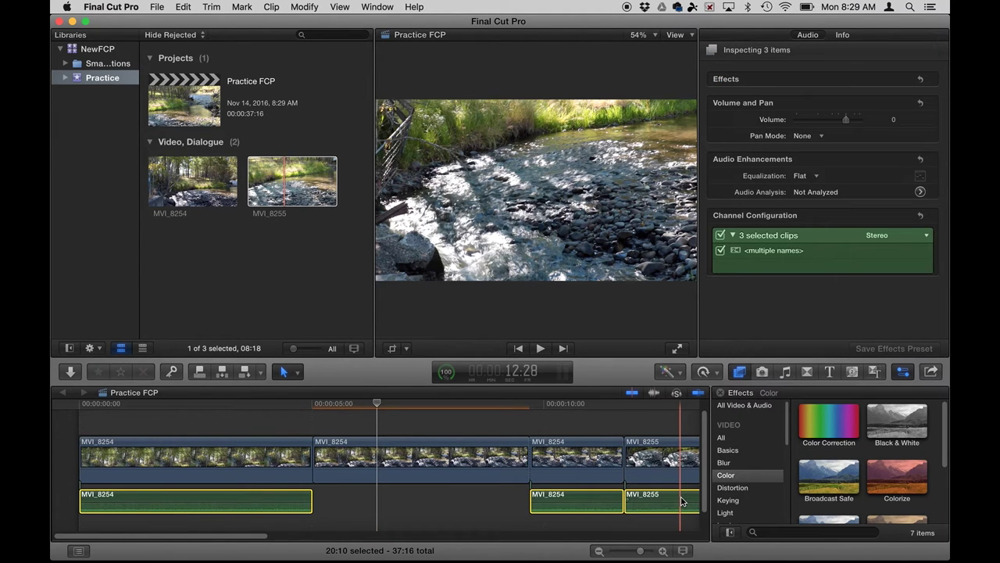
key(Delete)
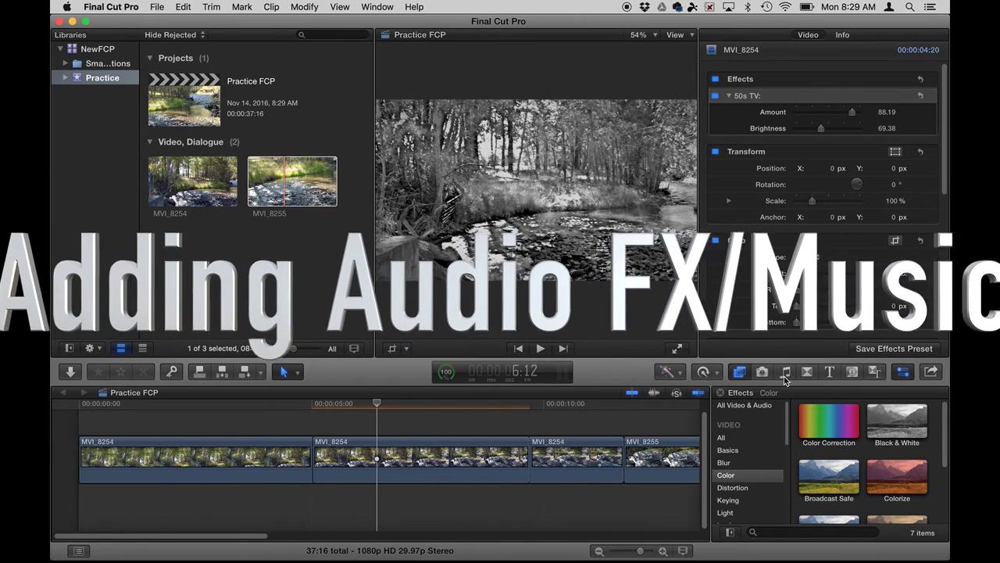
Preview Forest Stream River Water 01 and place it under the clips at the timeline start.
click(784, 374)
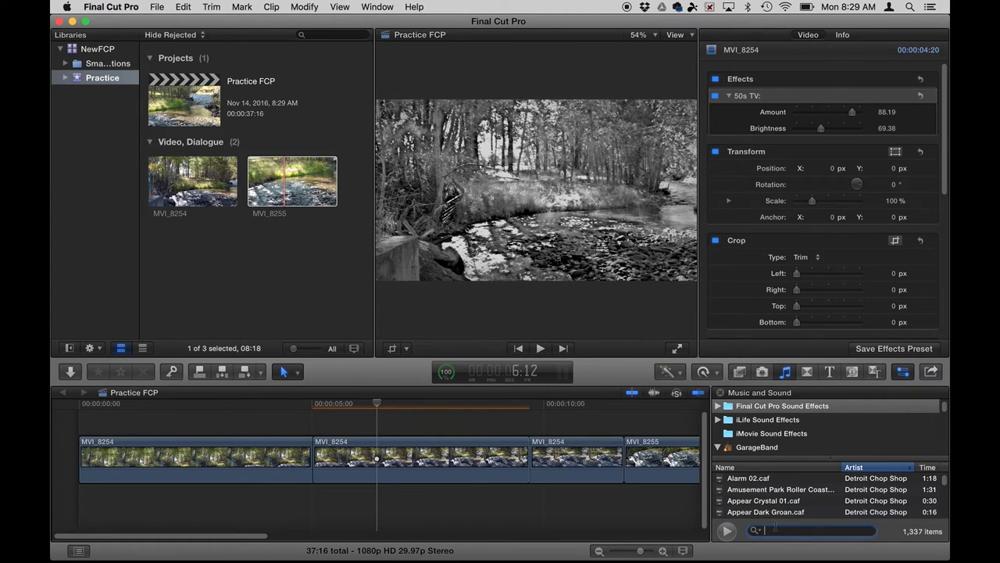
text(ste)
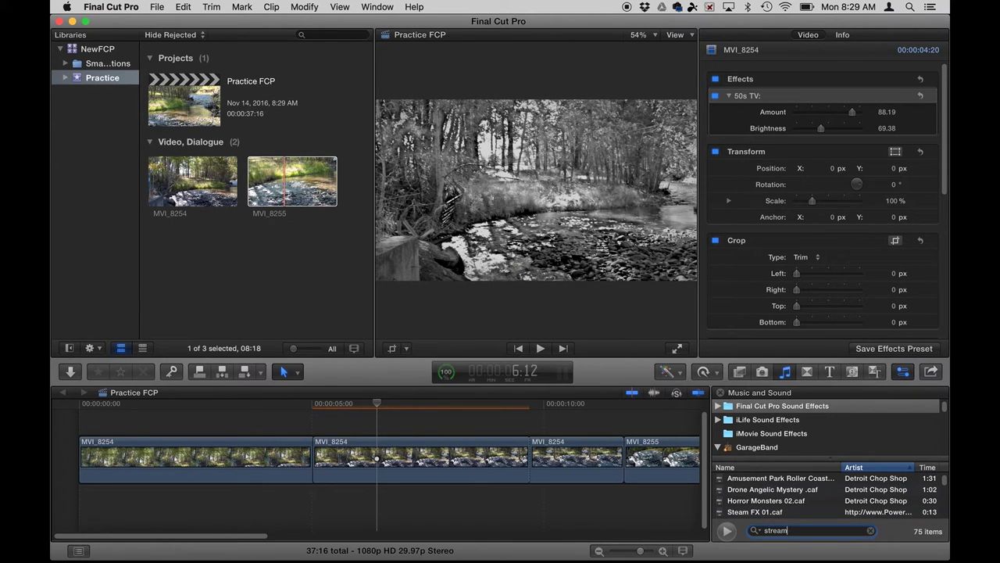
double_click(765, 482)
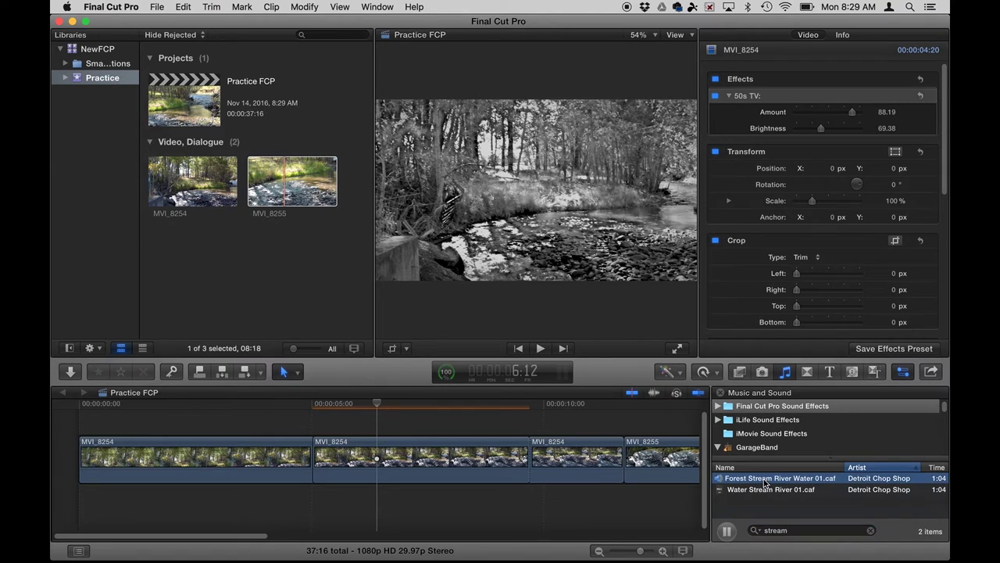
key(XF86AudioRaiseVolume)
key(XF86AudioRaiseVolume)
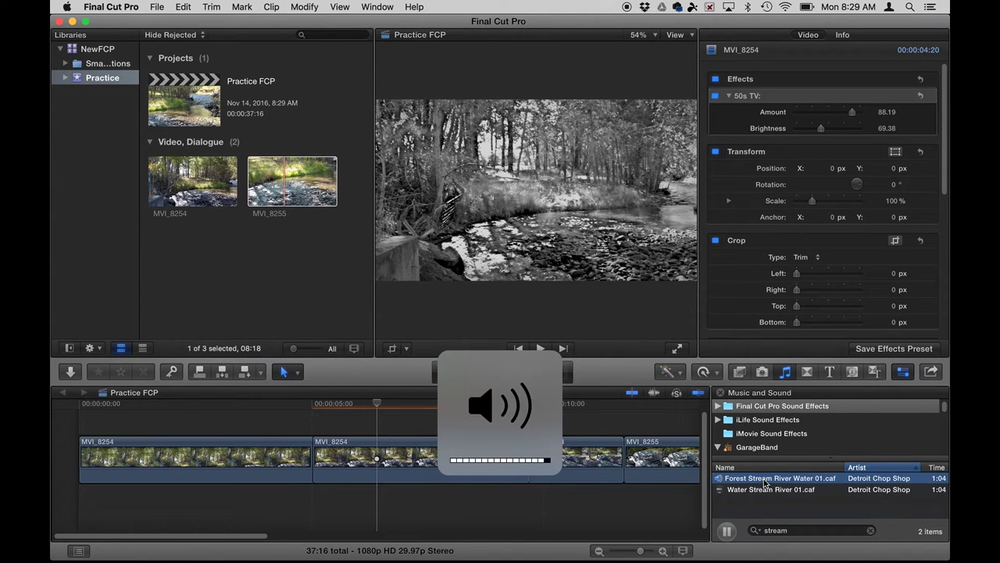
click(727, 531)
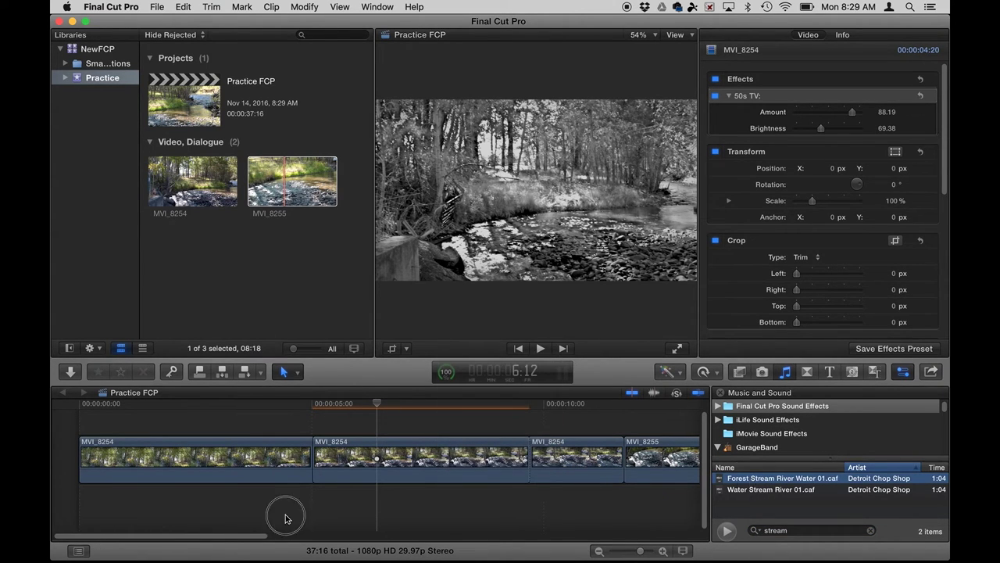
drag(285, 519, 71, 505)
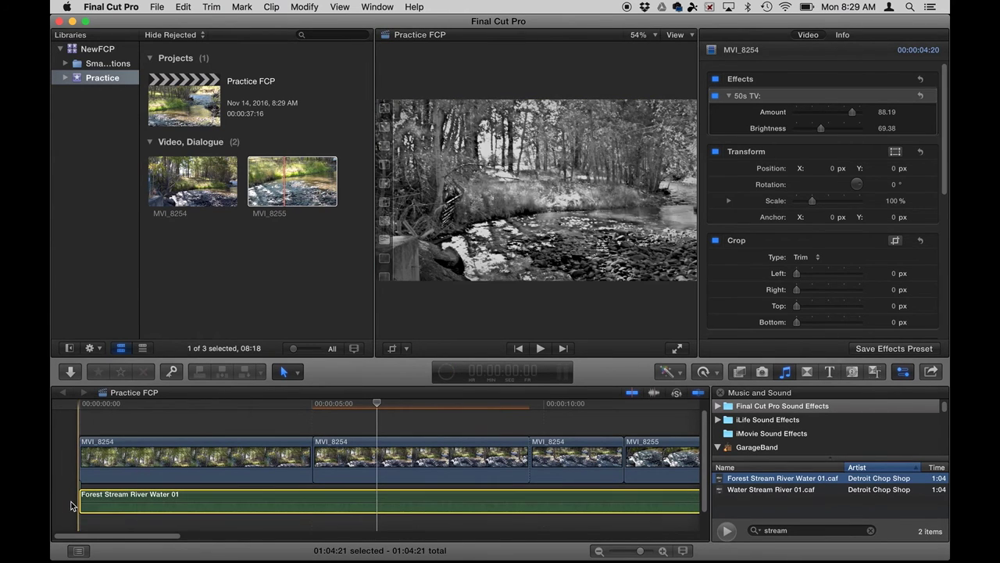
click(86, 421)
Add Shoot To Thrill from the iTunes library under the clips, play it, then delete it.
key(space)
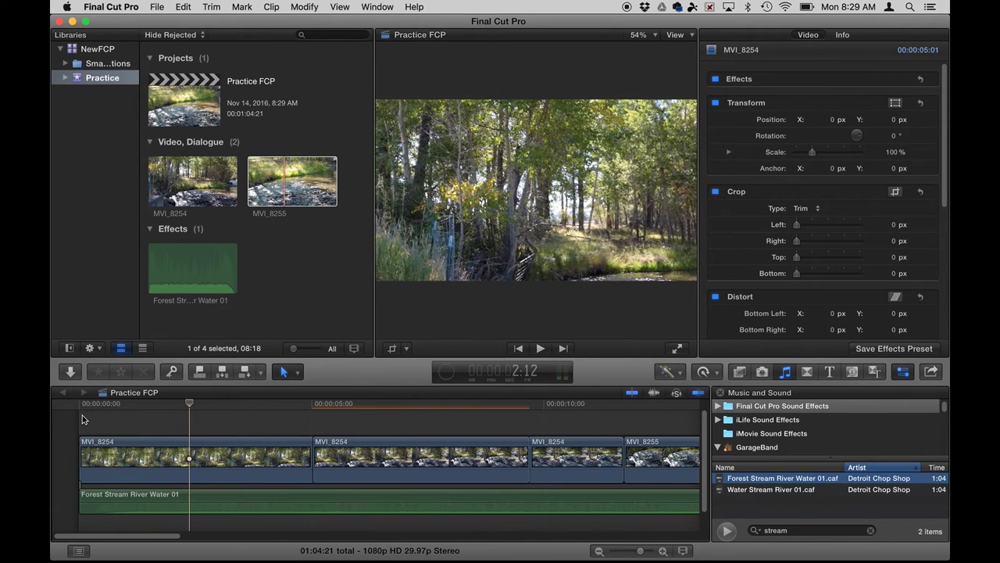
click(785, 376)
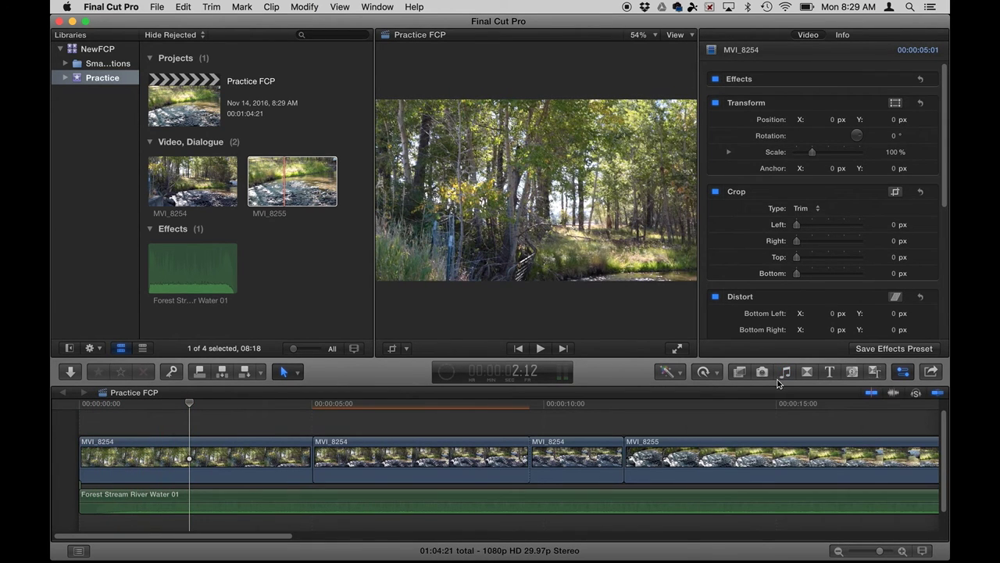
click(786, 375)
scroll(756, 442, down, 2)
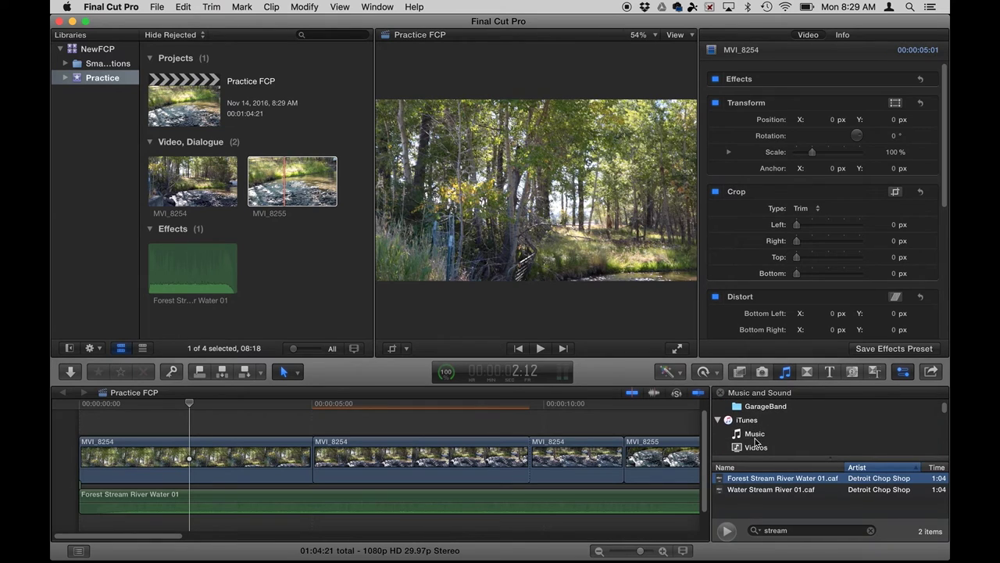
click(748, 420)
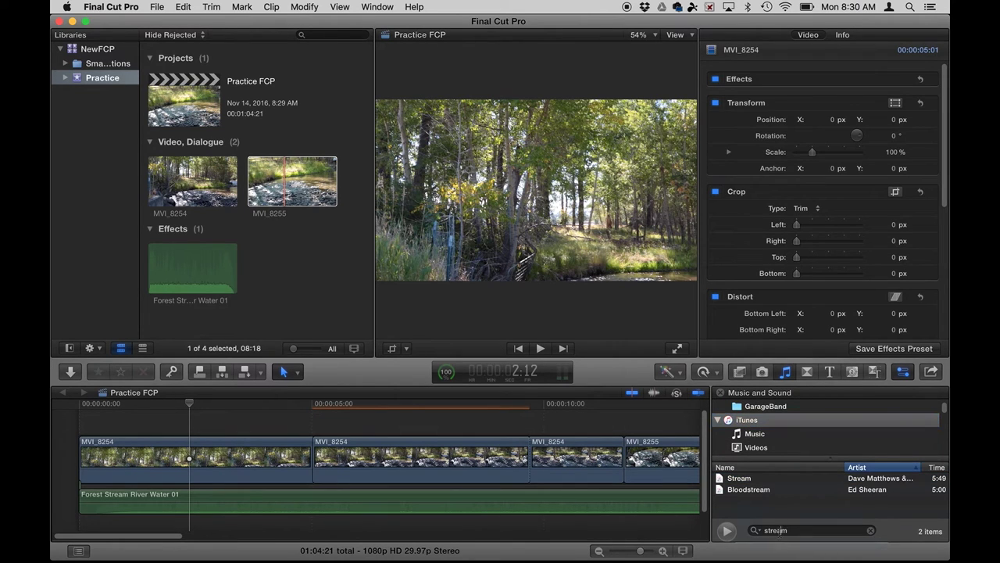
key(BackSpace)
key(BackSpace)
click(771, 489)
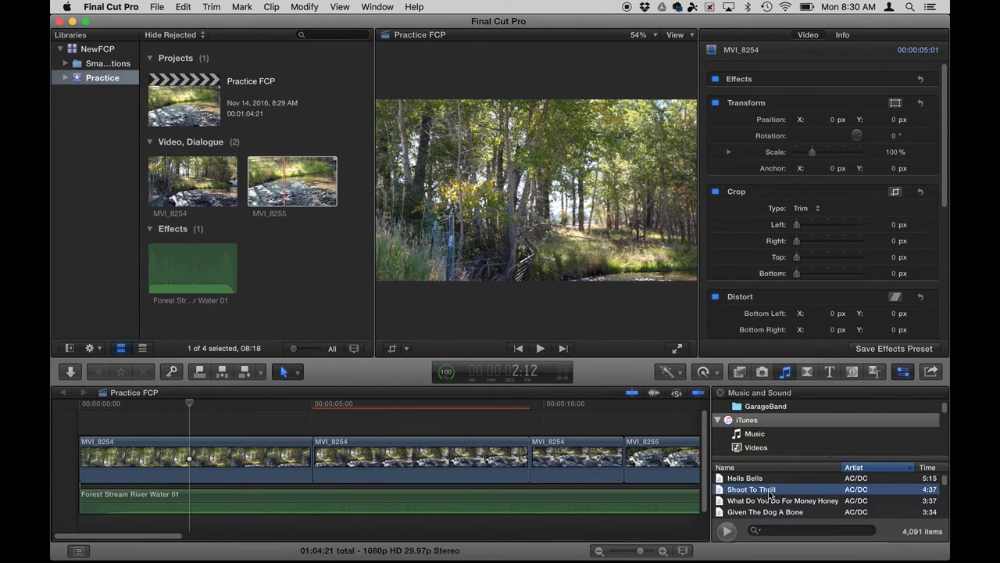
drag(434, 521, 64, 478)
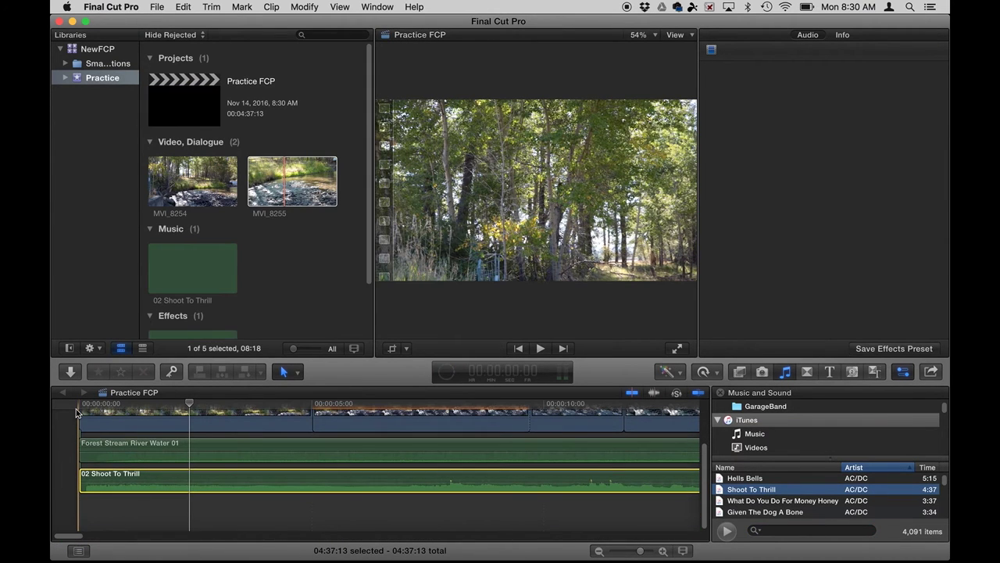
key(space)
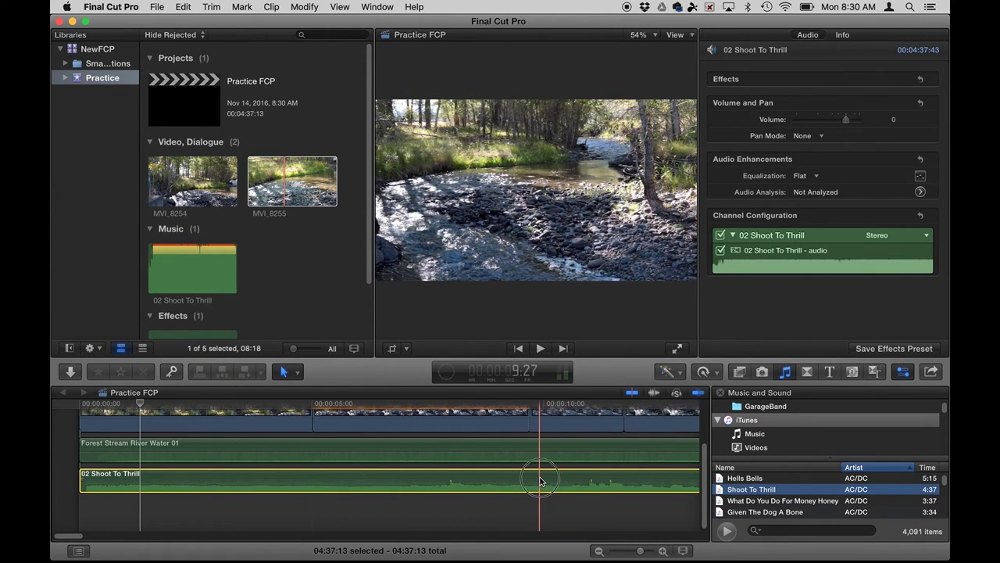
key(Delete)
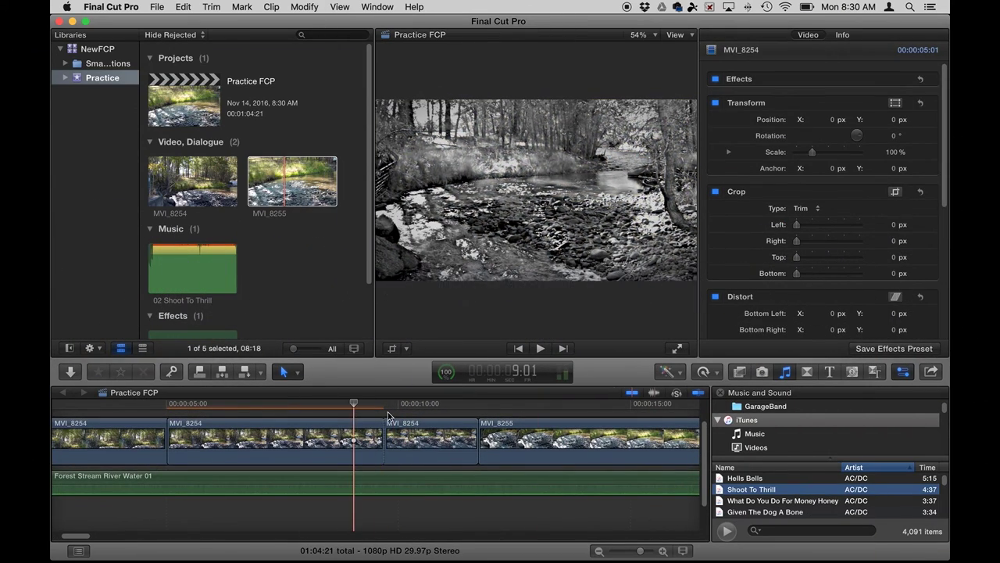
Place a Color Planes transition between the second and third MVI_8254 clips and preview it.
click(389, 416)
click(388, 416)
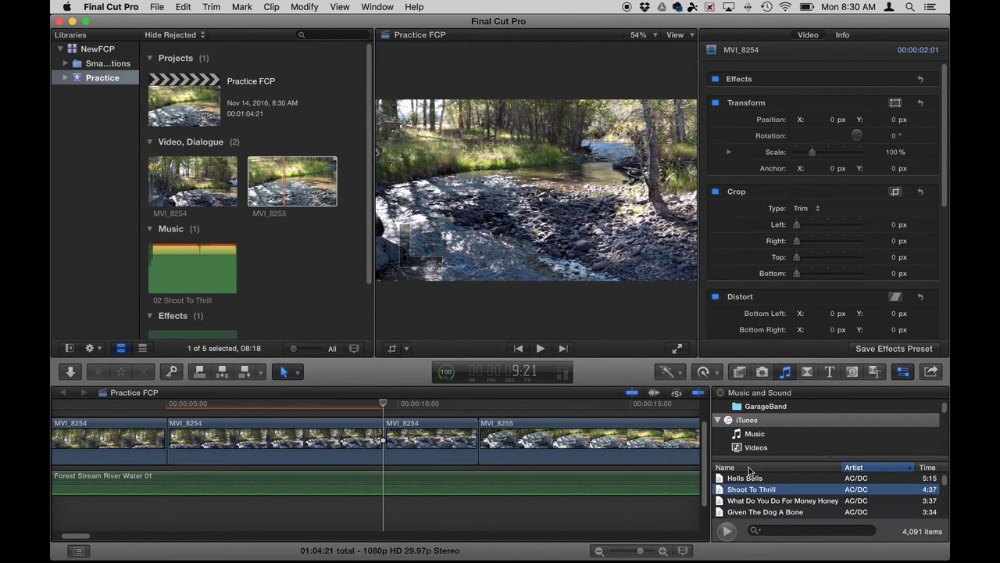
click(811, 373)
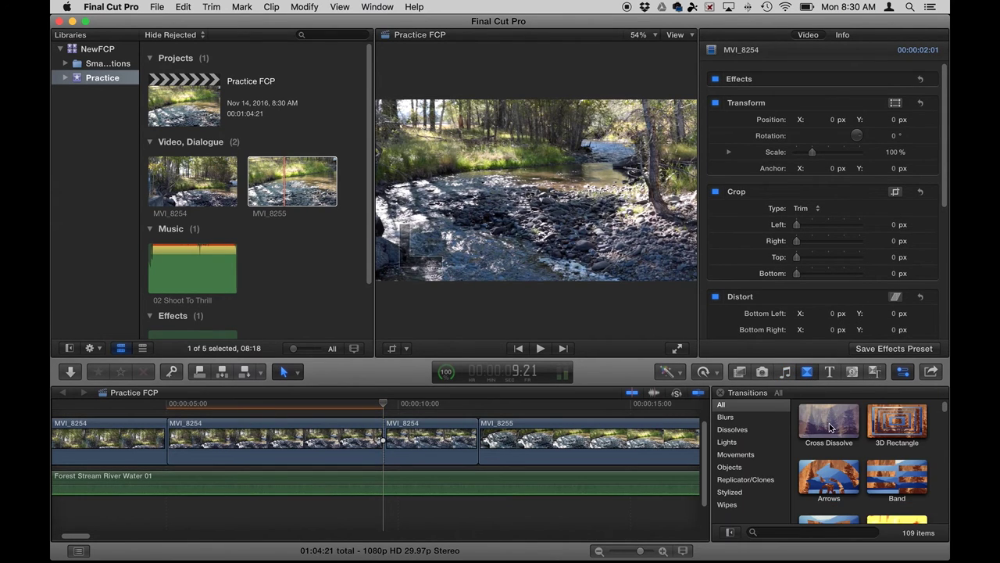
scroll(843, 466, down, 5)
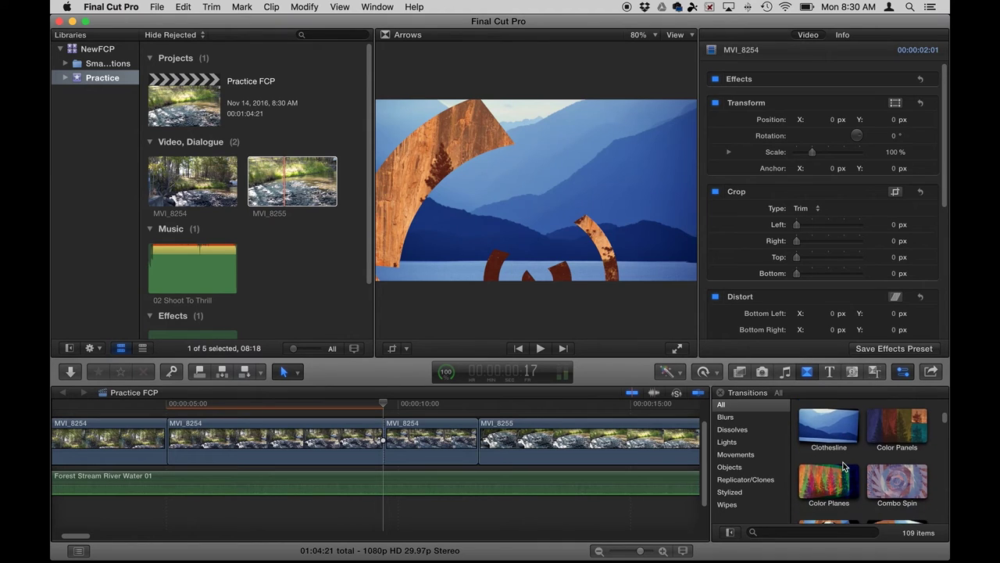
drag(843, 467, 403, 429)
click(349, 415)
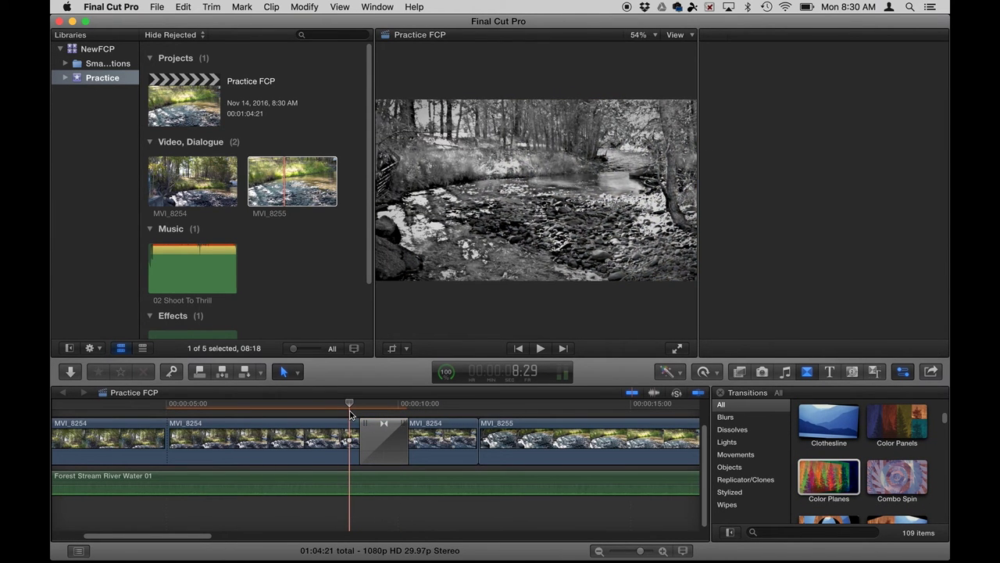
key(super+4)
key(space)
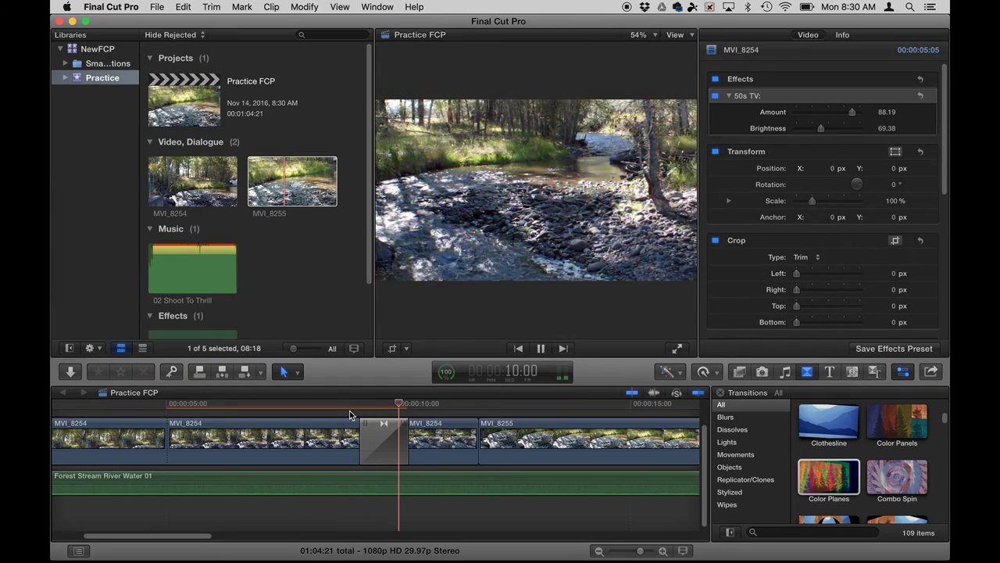
key(space)
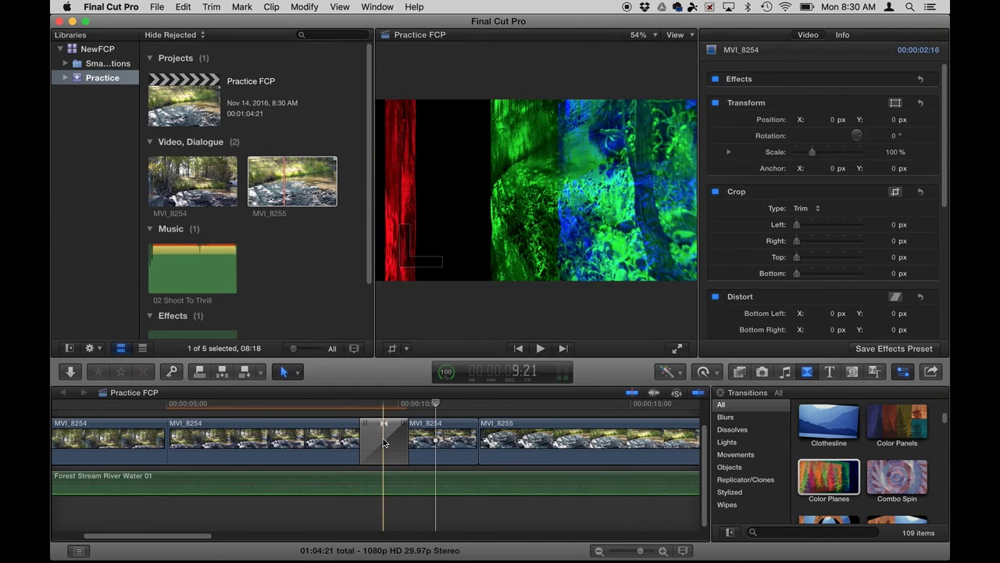
Lengthen the Color Planes transition to 1:25 and preview it.
click(383, 443)
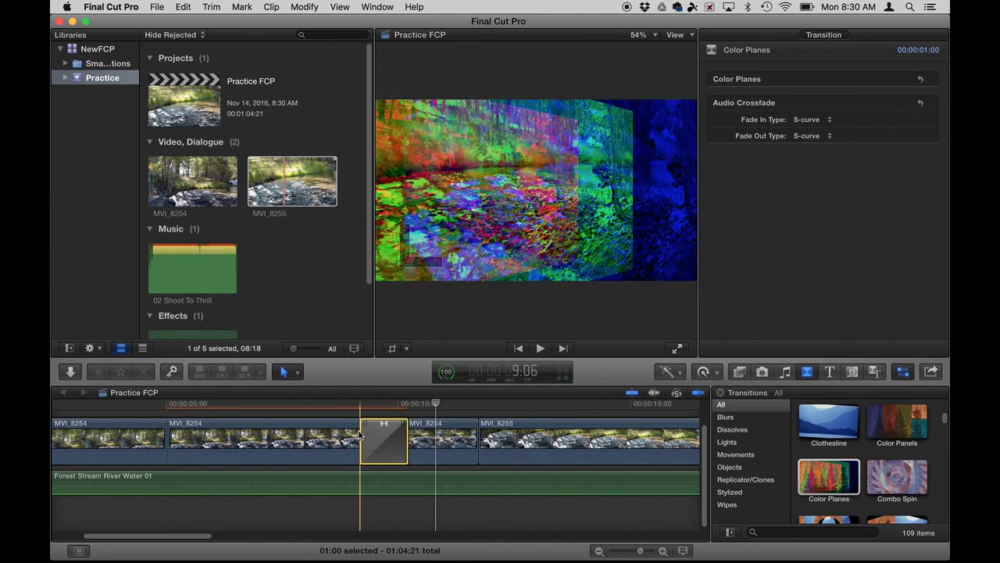
drag(363, 428, 341, 436)
key(space)
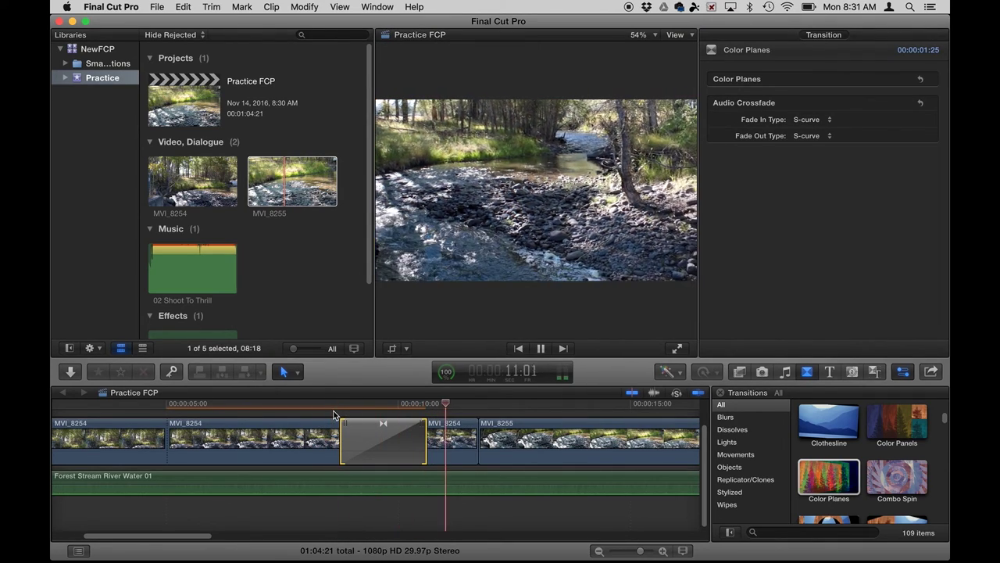
key(space)
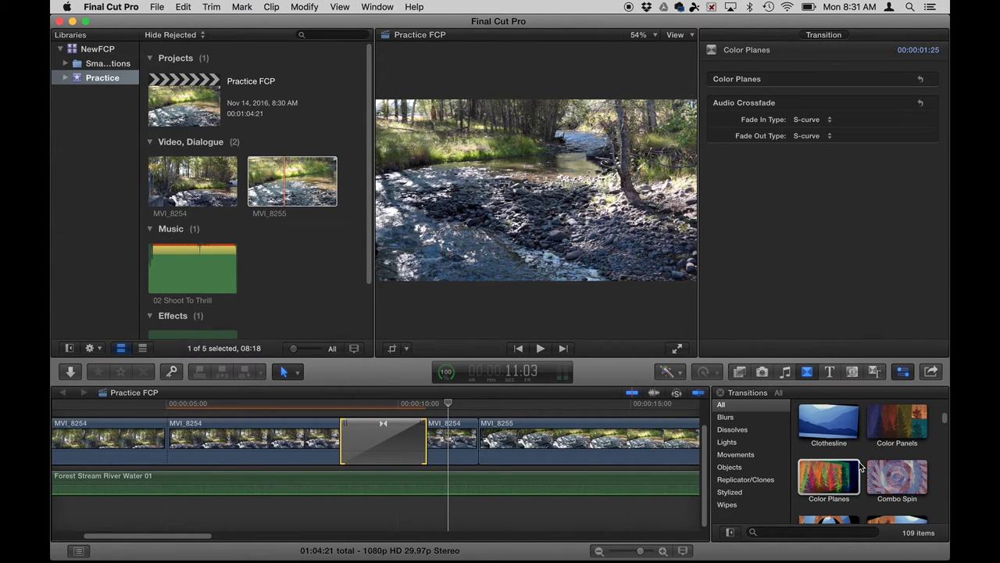
scroll(859, 462, up, 1)
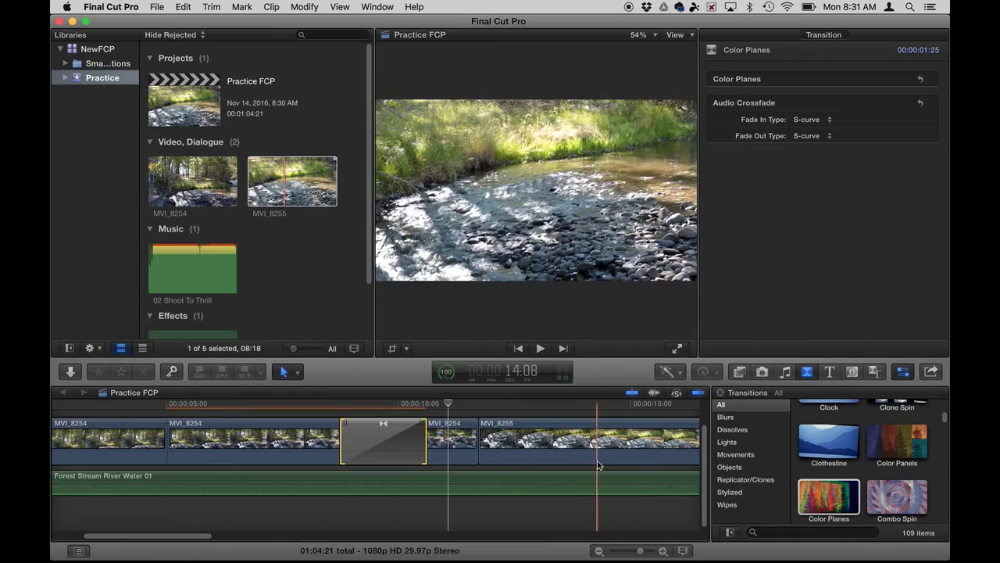
scroll(598, 465, right, 3)
scroll(598, 465, right, 2)
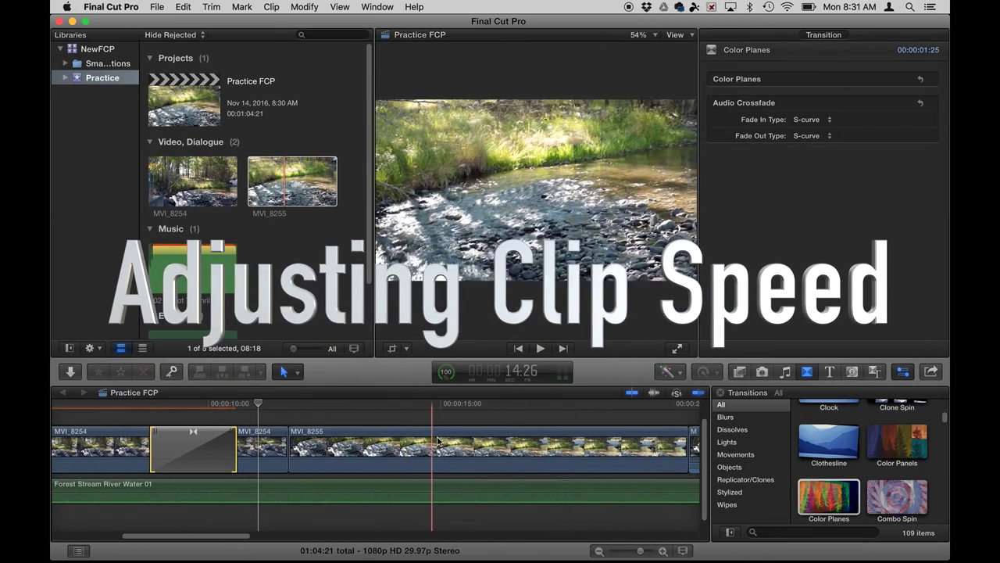
Set MVI_8255 to play Forward in the Custom Speed settings.
click(451, 444)
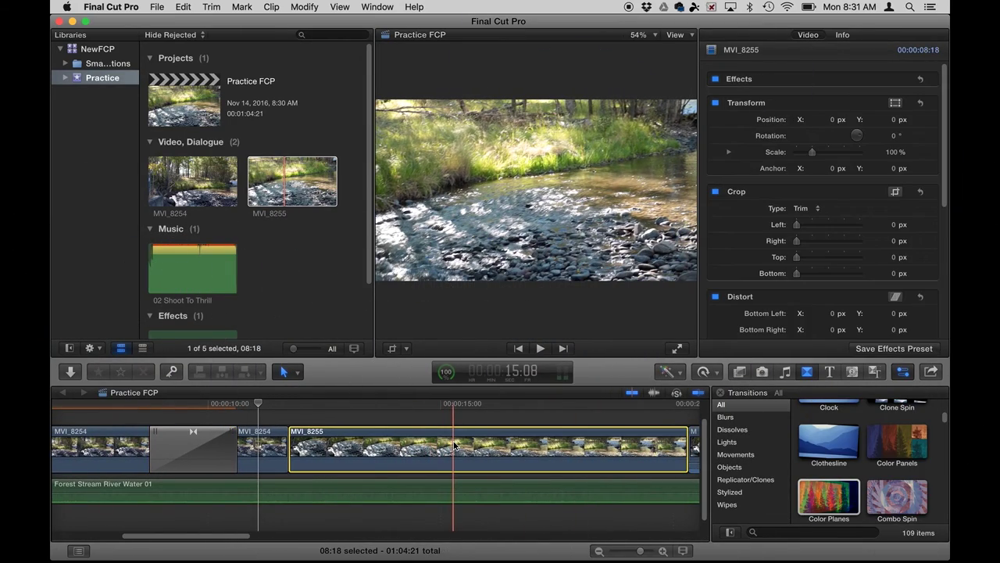
click(716, 374)
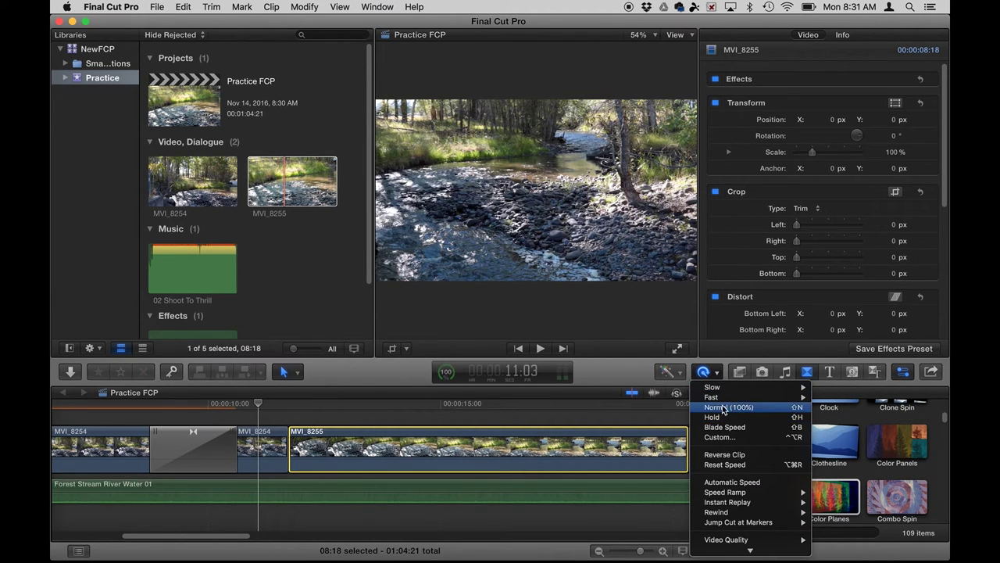
mouse_move(719, 390)
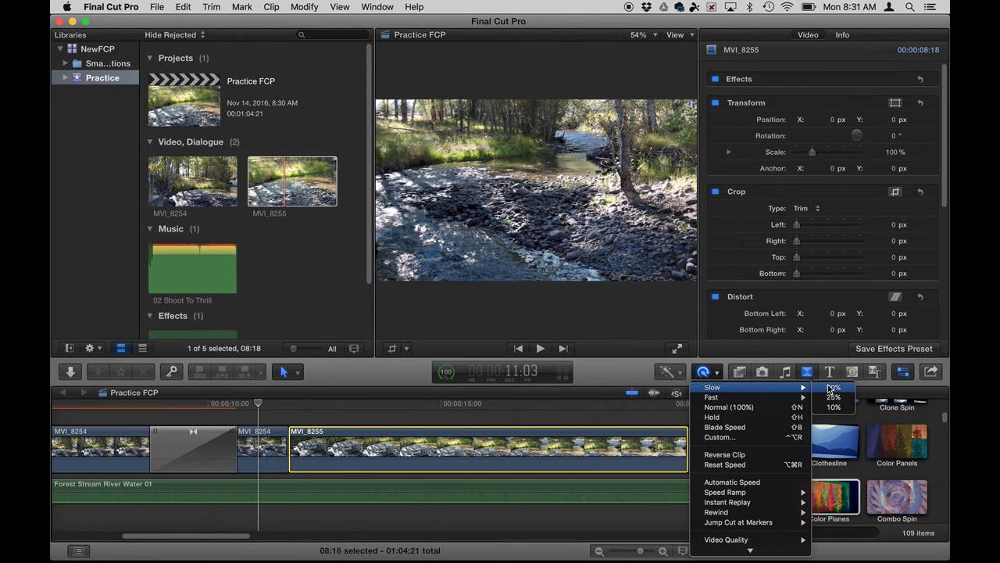
click(717, 437)
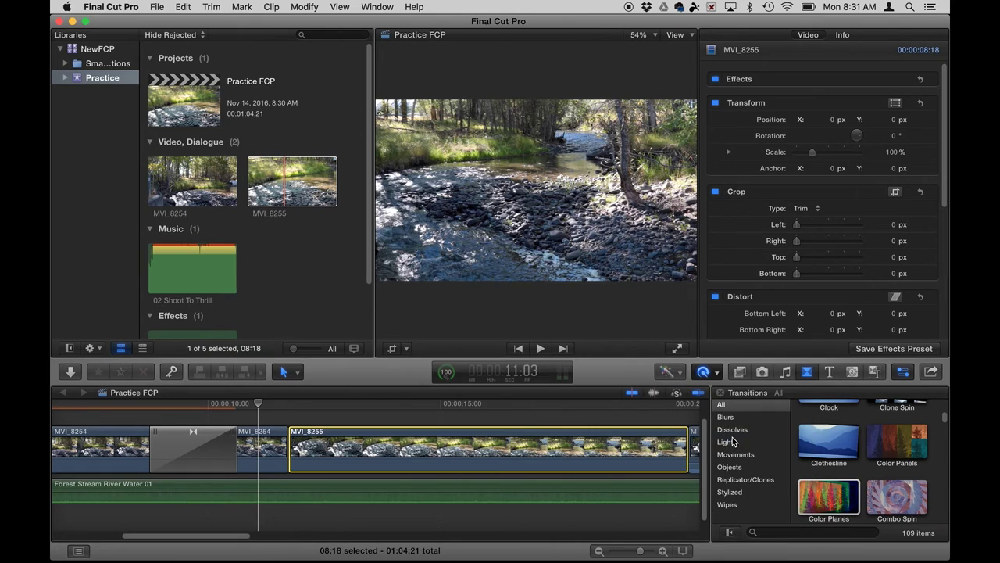
scroll(541, 468, right, 5)
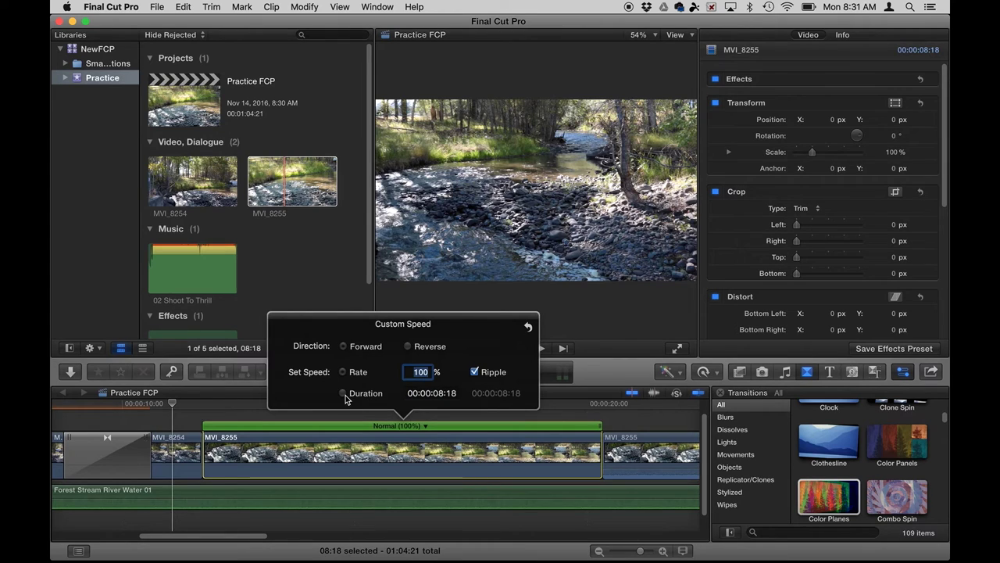
click(408, 347)
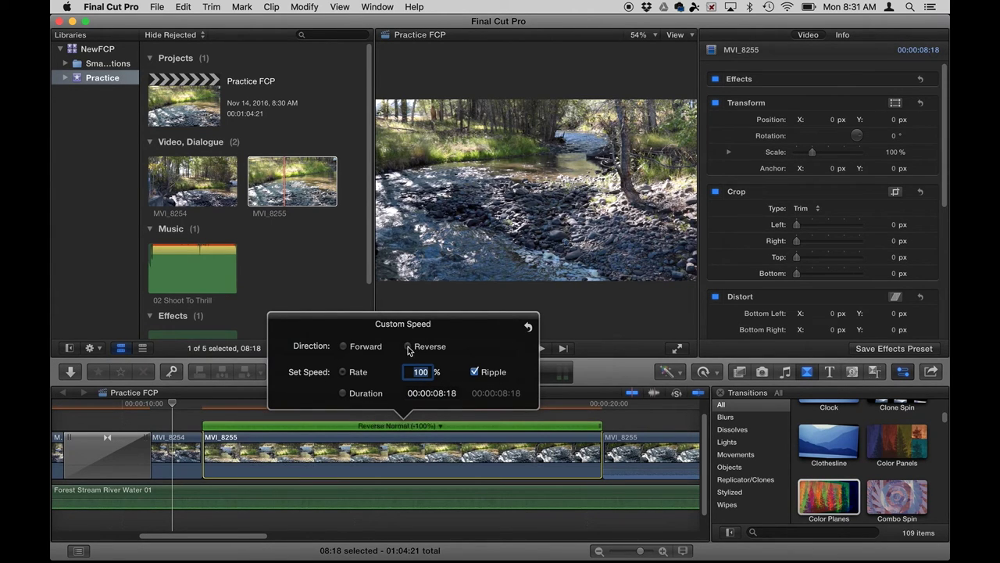
click(342, 348)
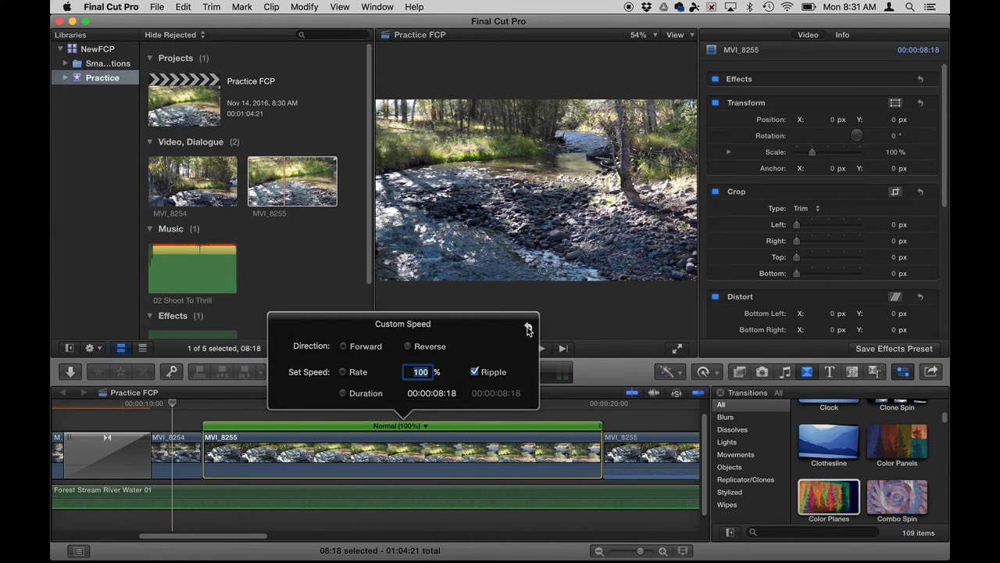
key(Escape)
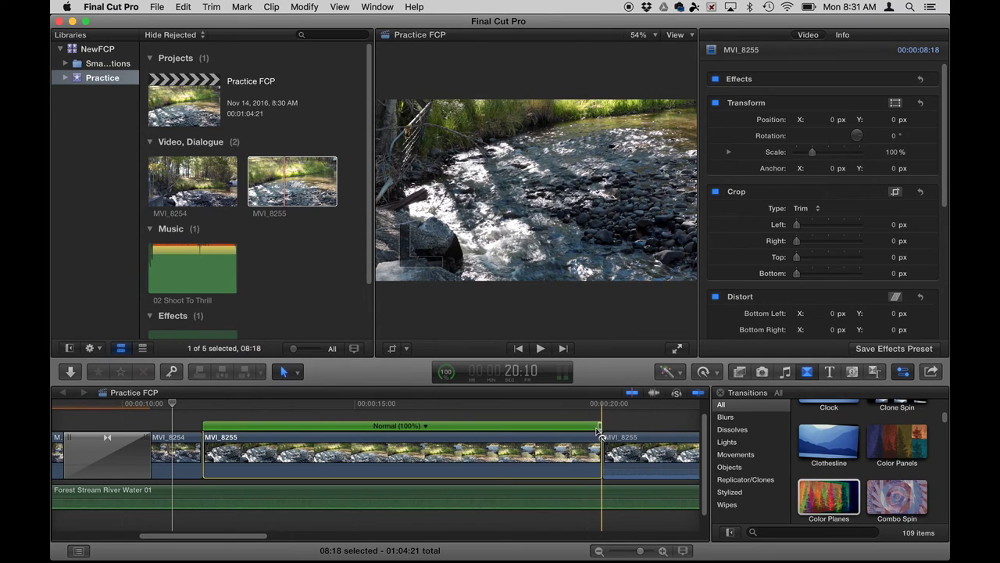
Retime MVI_8255 to Slow (57%), stretching it to 15:02, and play it back.
drag(600, 428, 675, 441)
scroll(676, 443, right, 4)
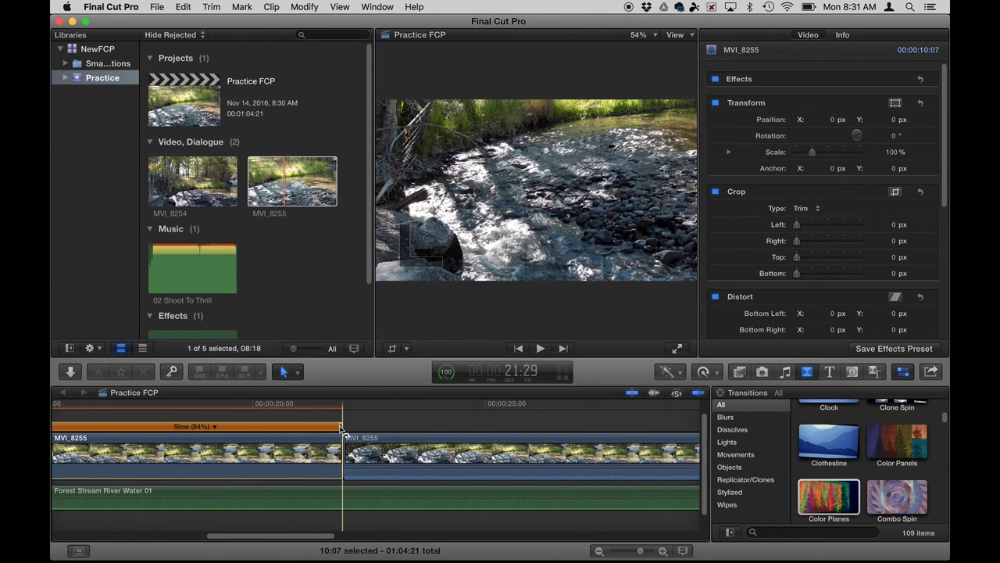
drag(344, 432, 568, 461)
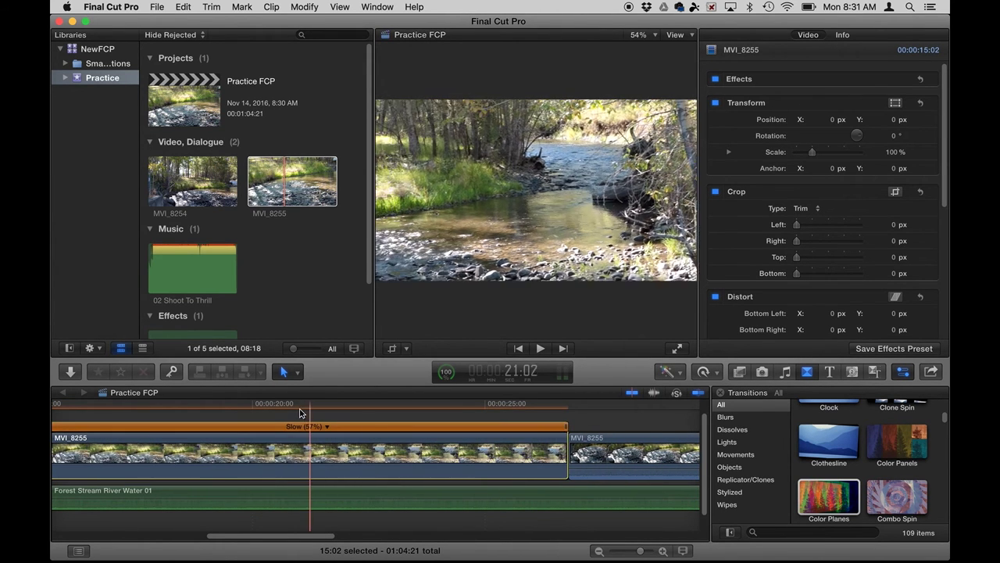
click(293, 416)
key(space)
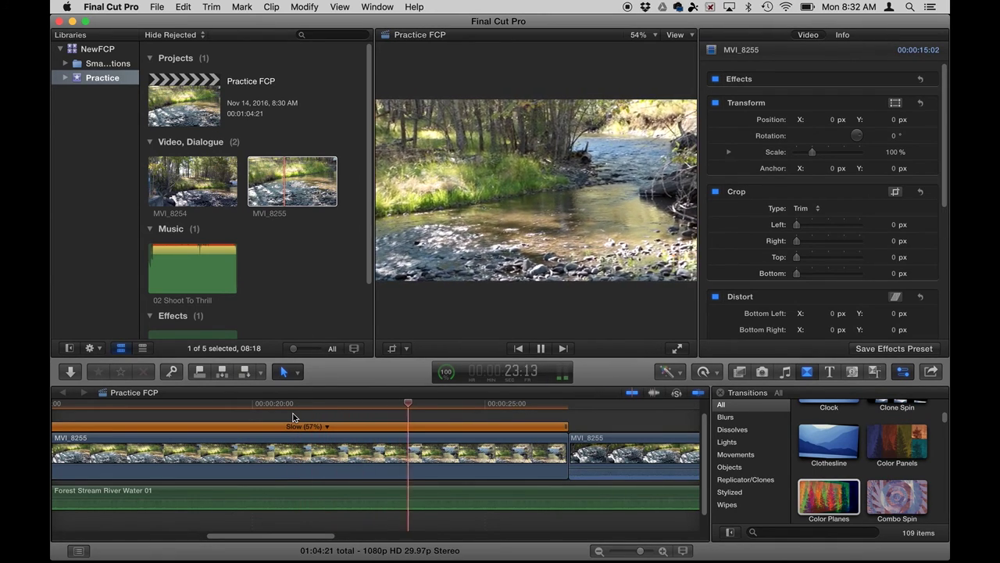
Add a Basic 3D title from All titles above the start of MVI_8255.
key(space)
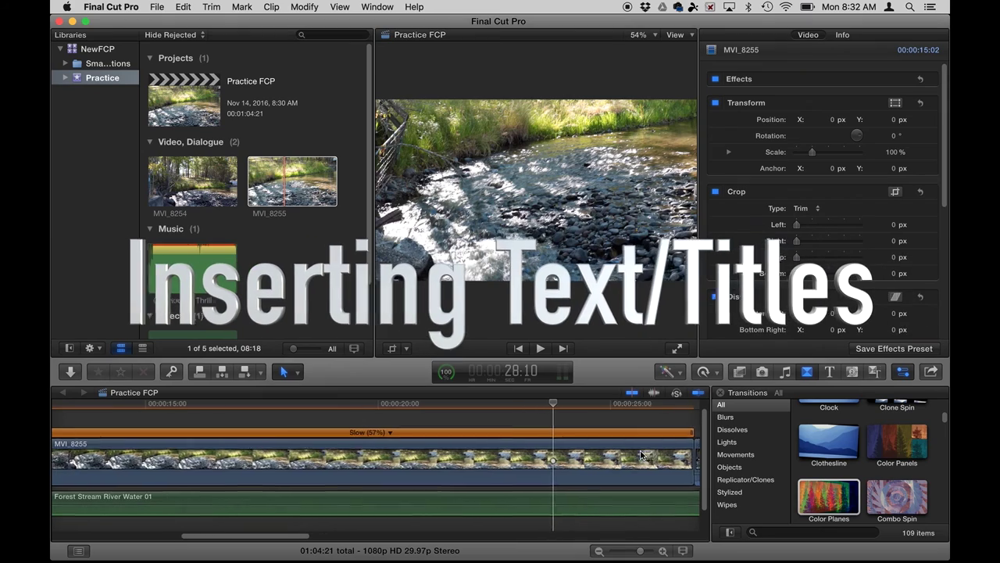
click(224, 422)
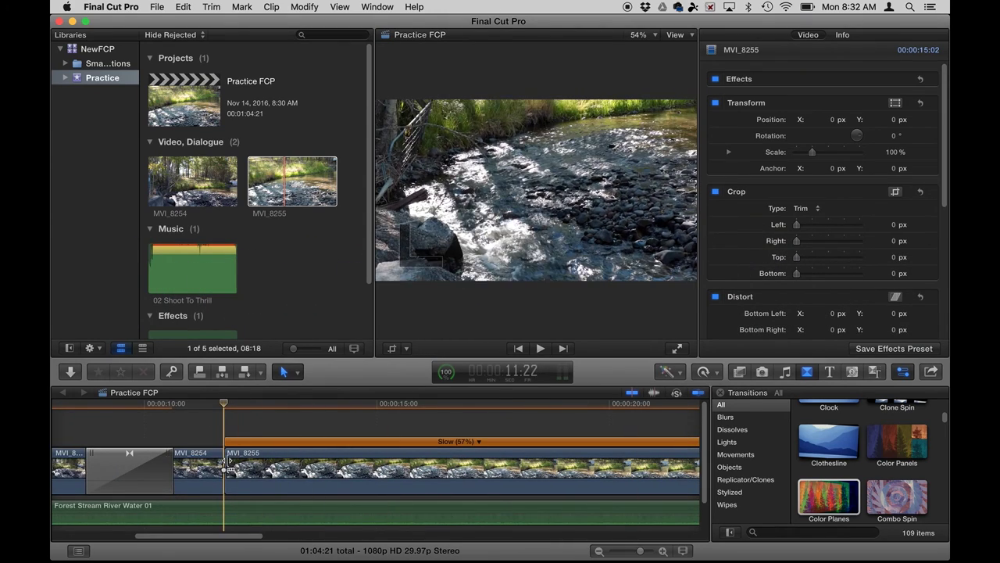
click(831, 374)
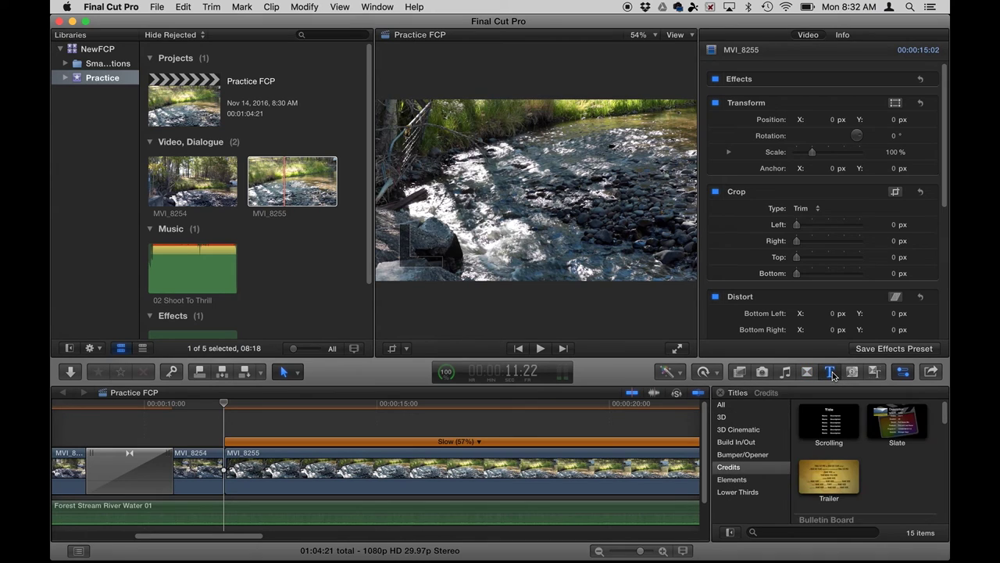
click(722, 405)
scroll(831, 459, down, 2)
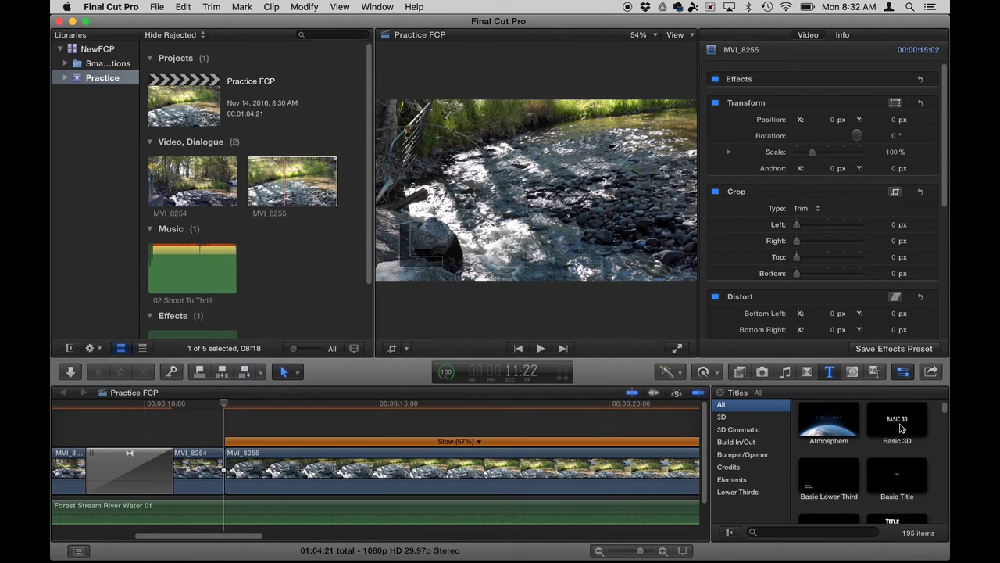
drag(900, 428, 234, 418)
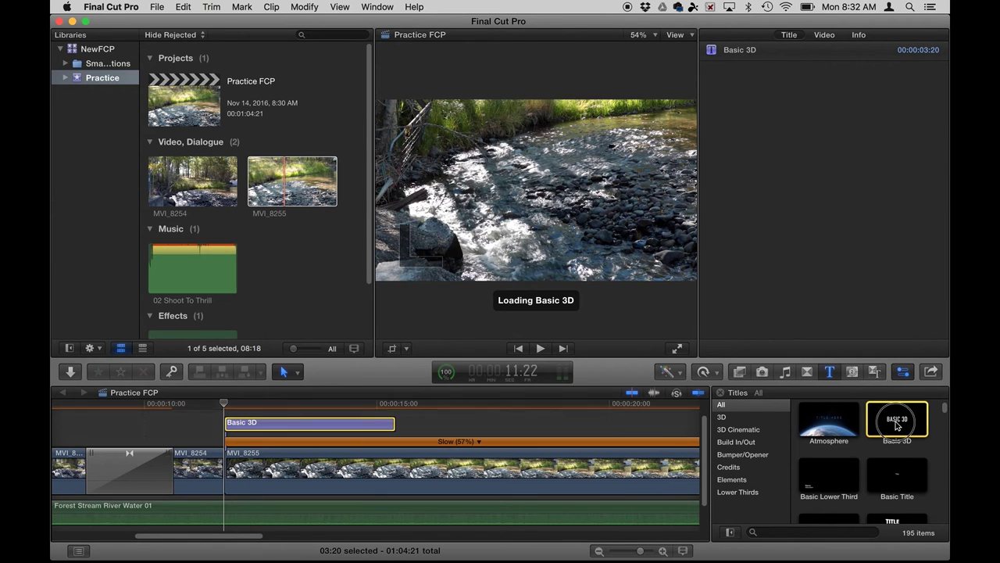
drag(897, 425, 539, 477)
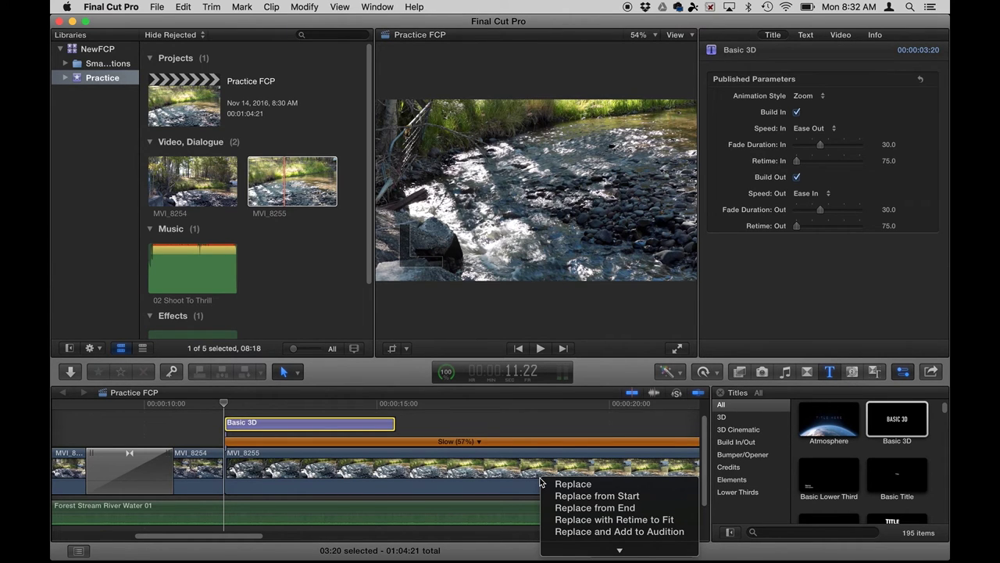
click(511, 414)
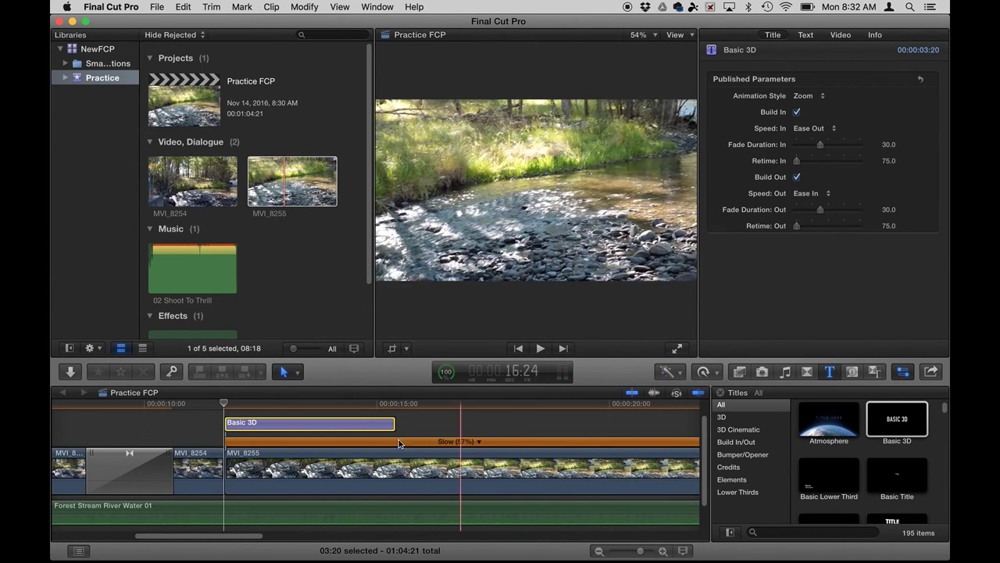
Show the title frame in the viewer and open its text for editing.
click(346, 414)
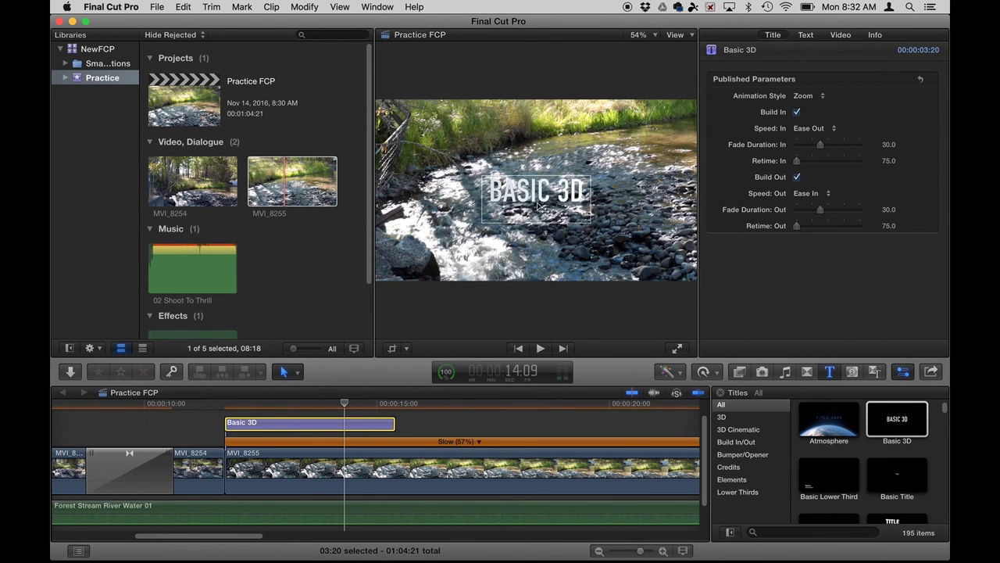
click(461, 258)
double_click(478, 247)
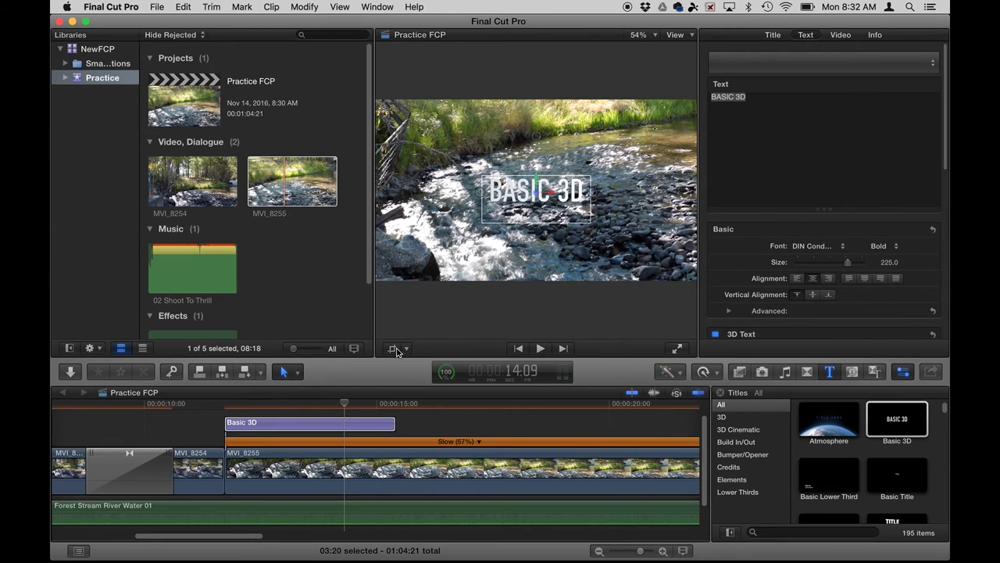
click(295, 425)
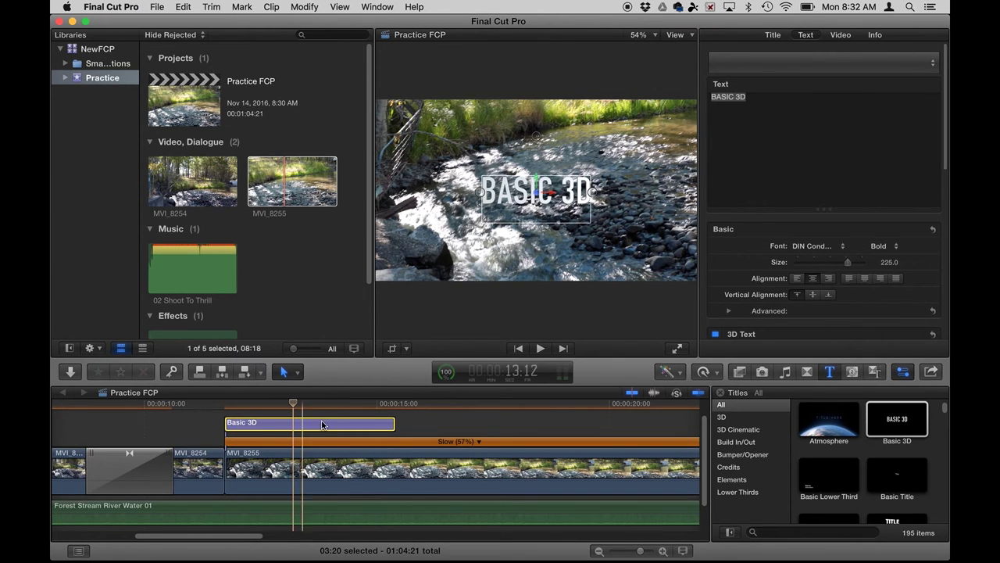
Retype the title as 'Stream Movie' in Edwardian Script ITC at size 288, then preview.
click(747, 108)
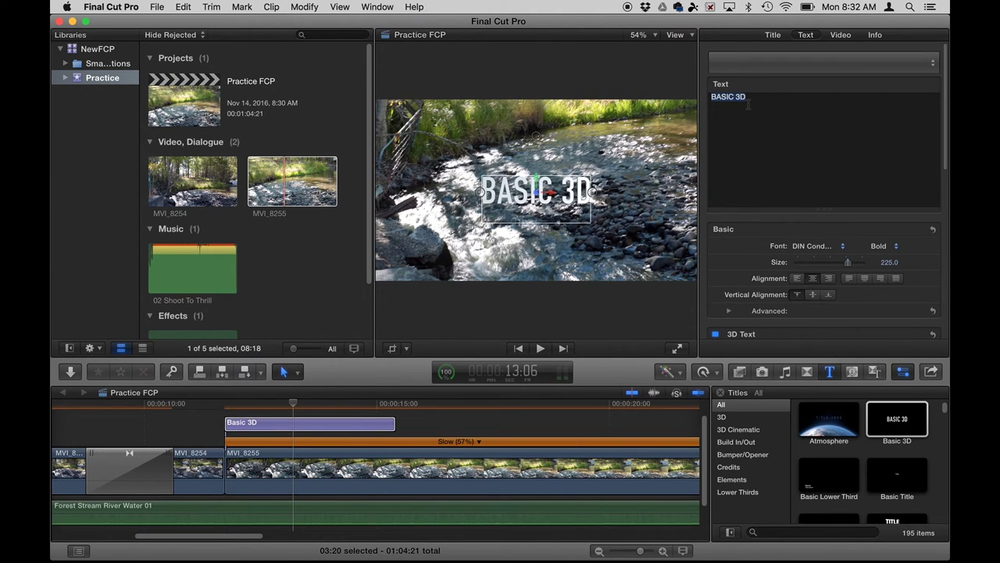
text(S)
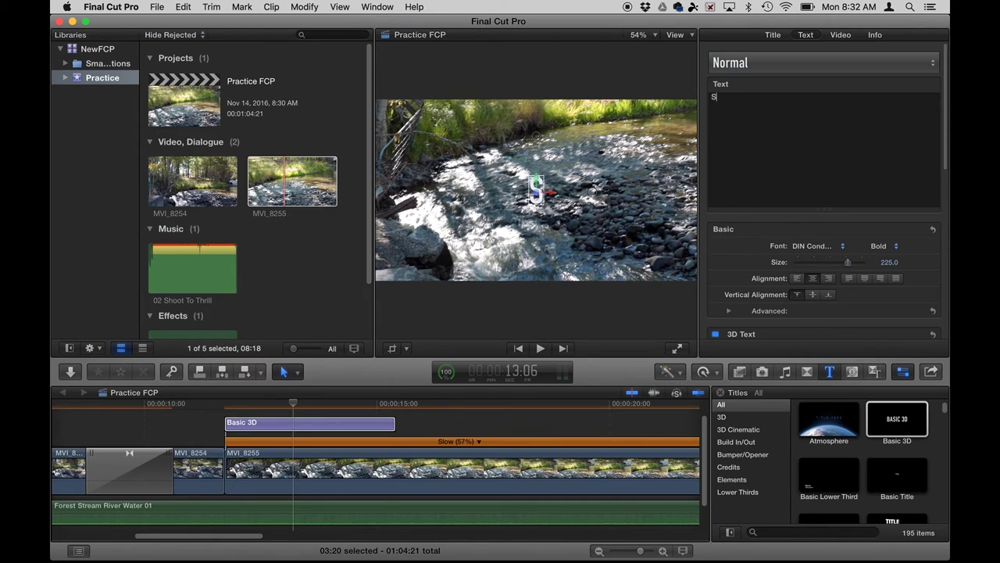
text(tream Movie)
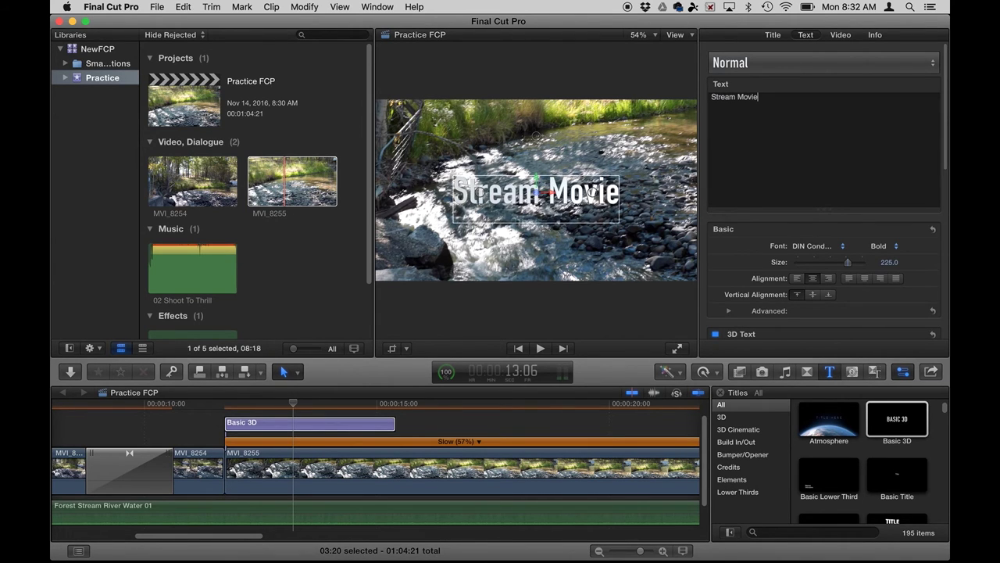
scroll(788, 260, down, 3)
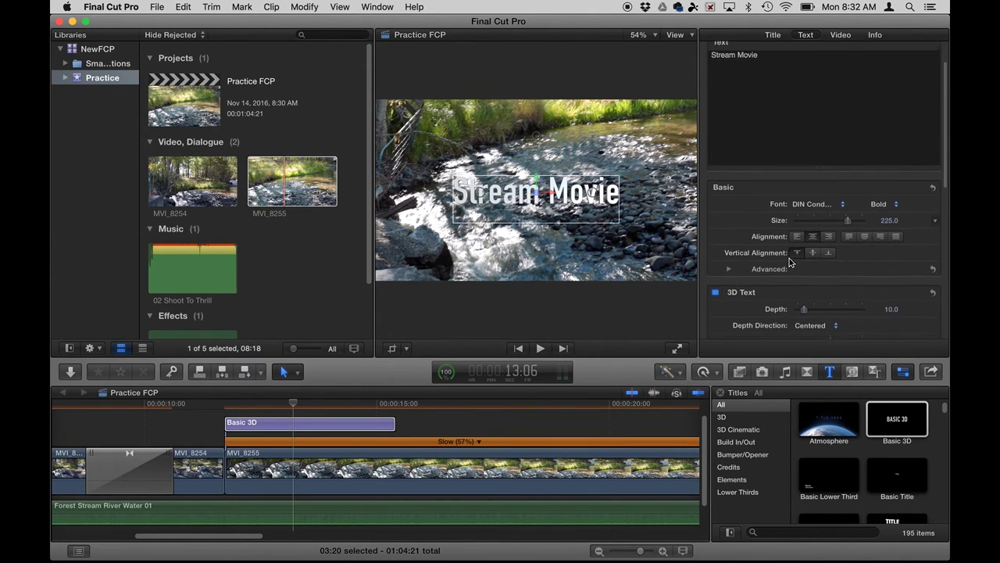
click(819, 199)
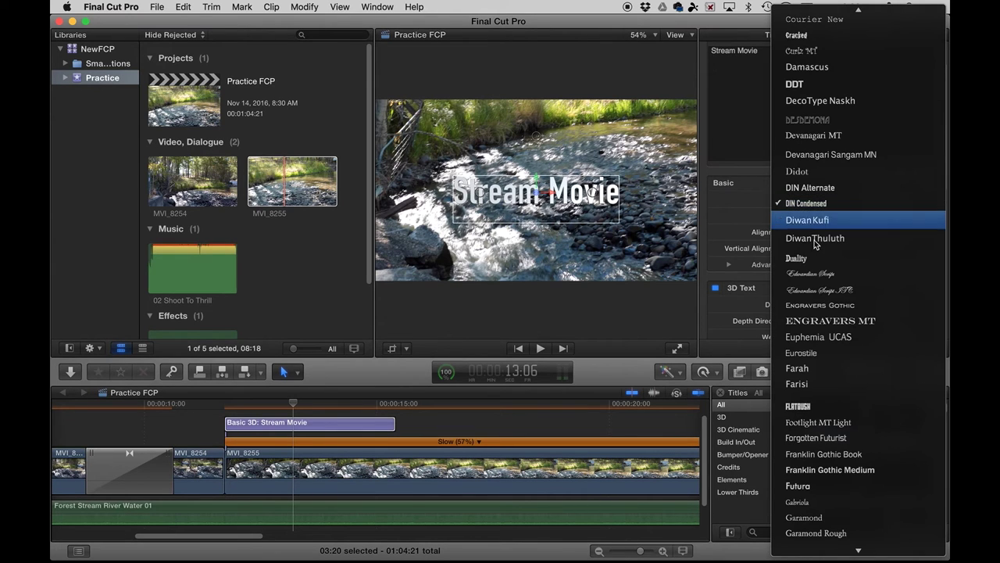
click(812, 289)
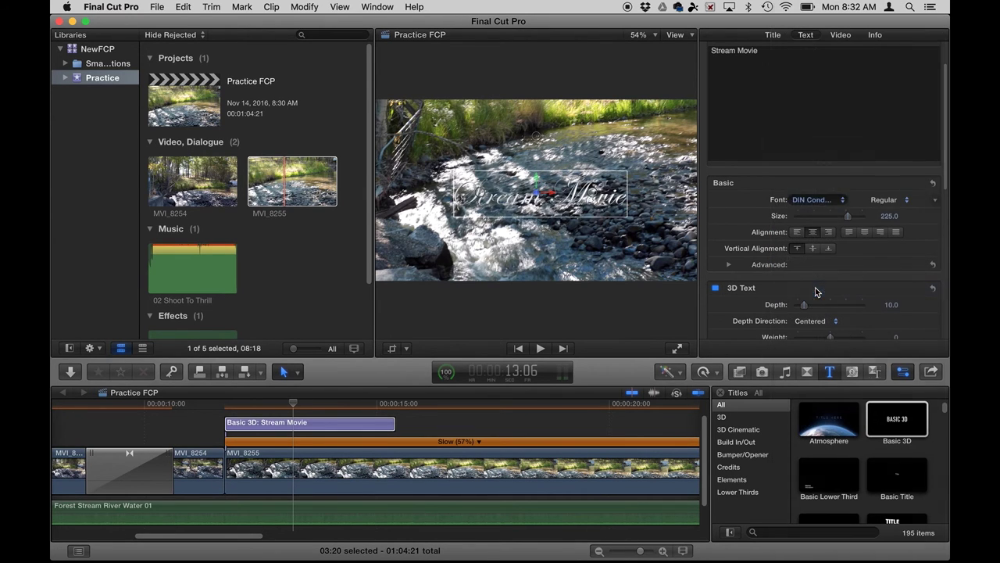
drag(849, 216, 856, 222)
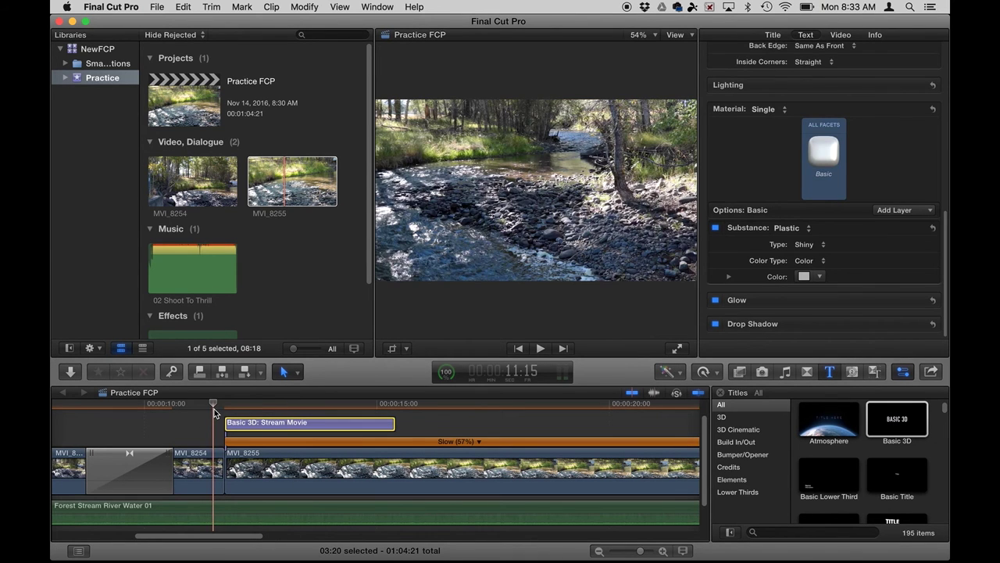
key(space)
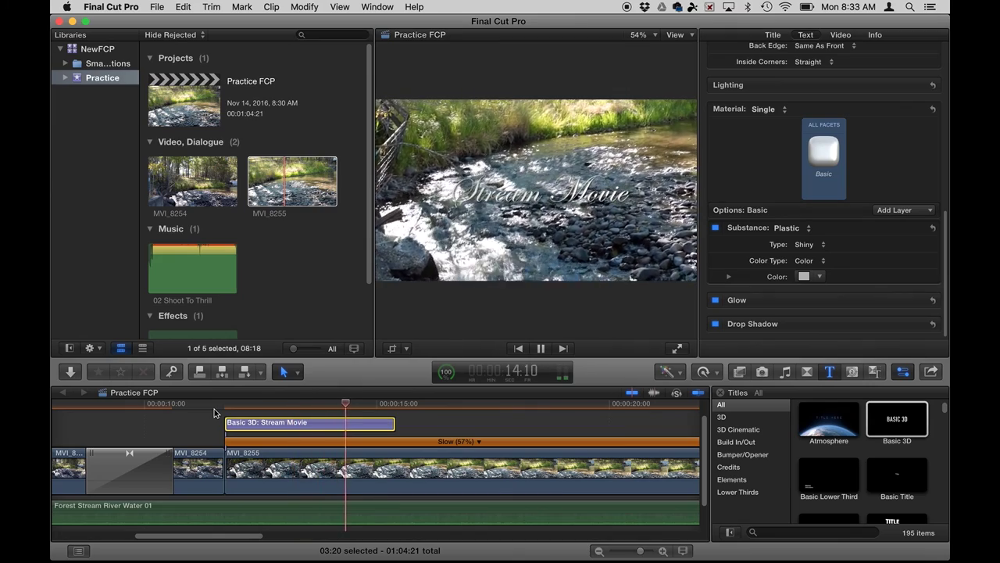
key(space)
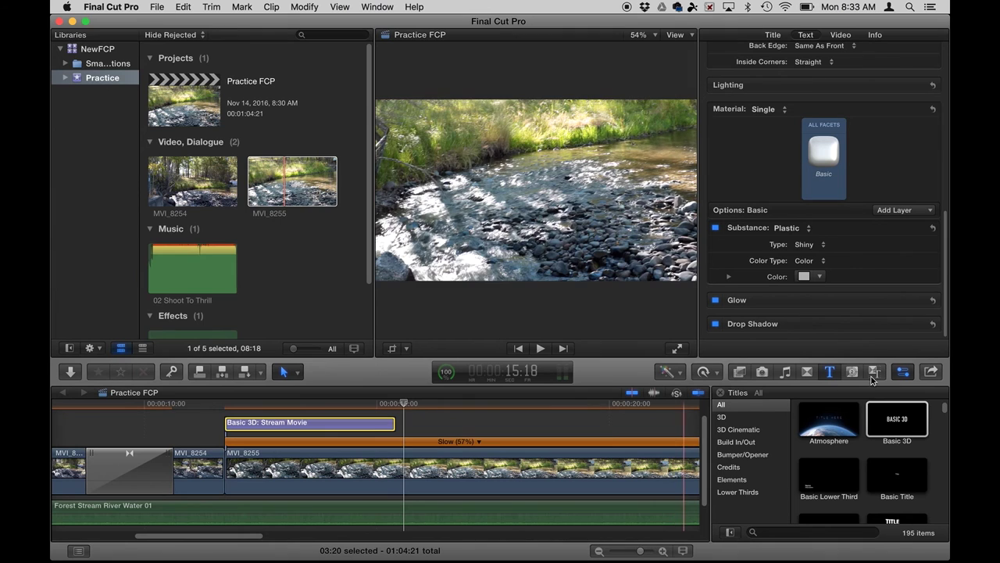
Close the Destinations preferences reached via the File menu, then show the Share Project destinations list.
click(932, 372)
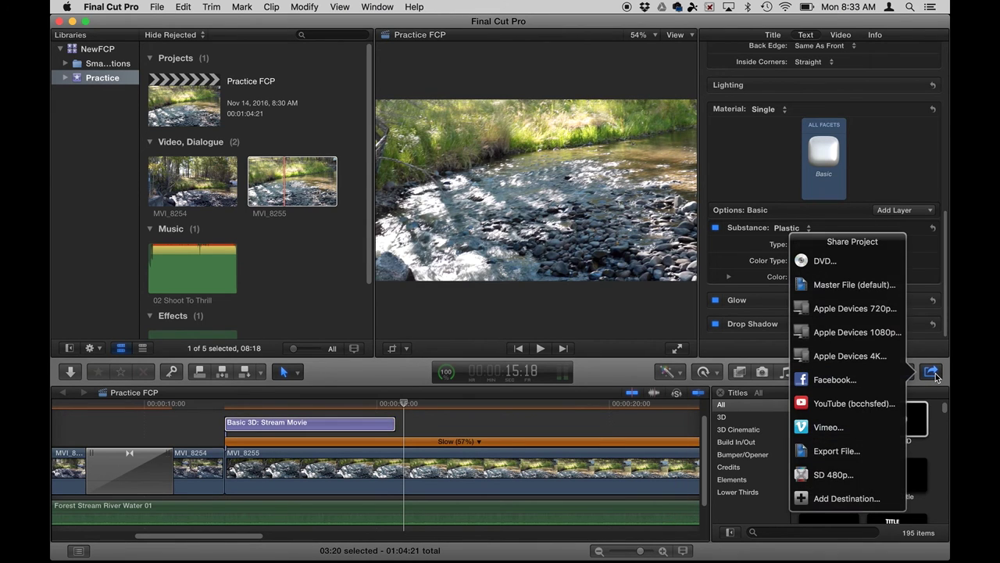
click(932, 375)
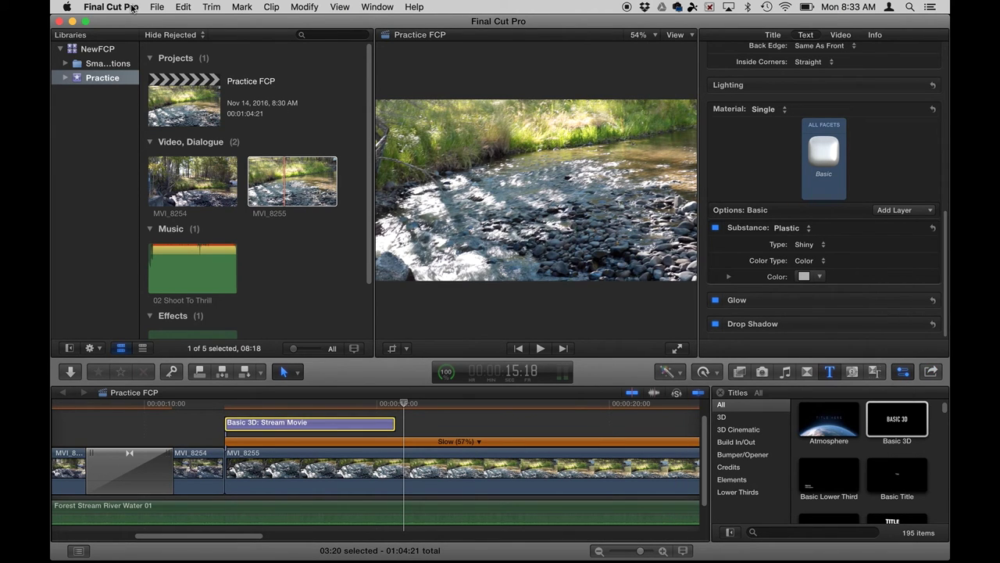
click(156, 7)
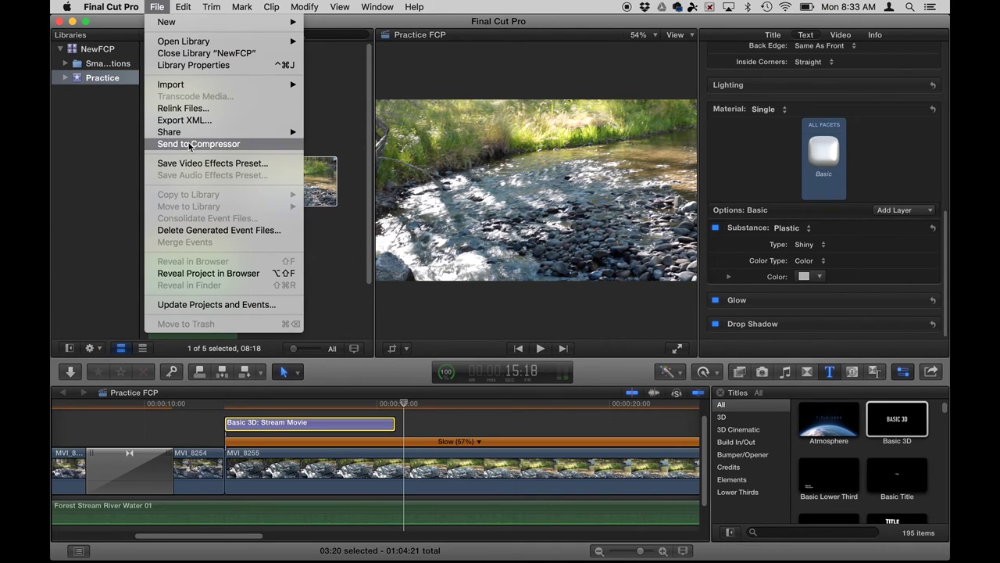
mouse_move(192, 132)
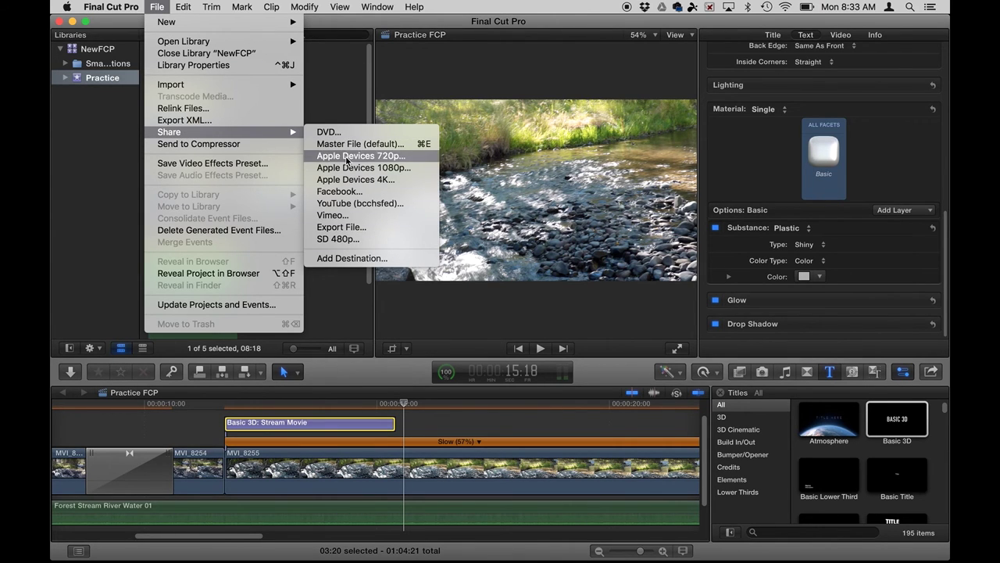
click(349, 258)
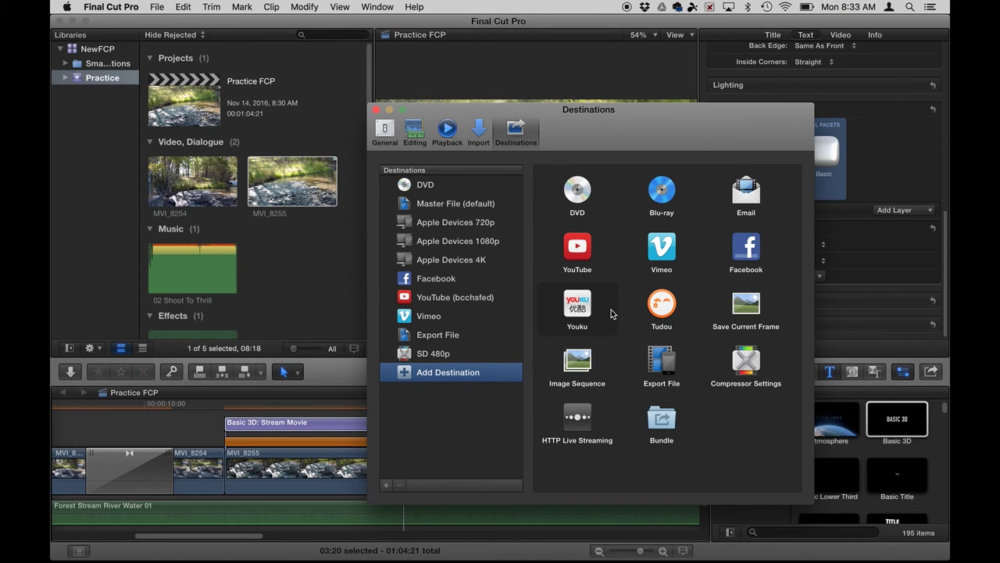
click(377, 110)
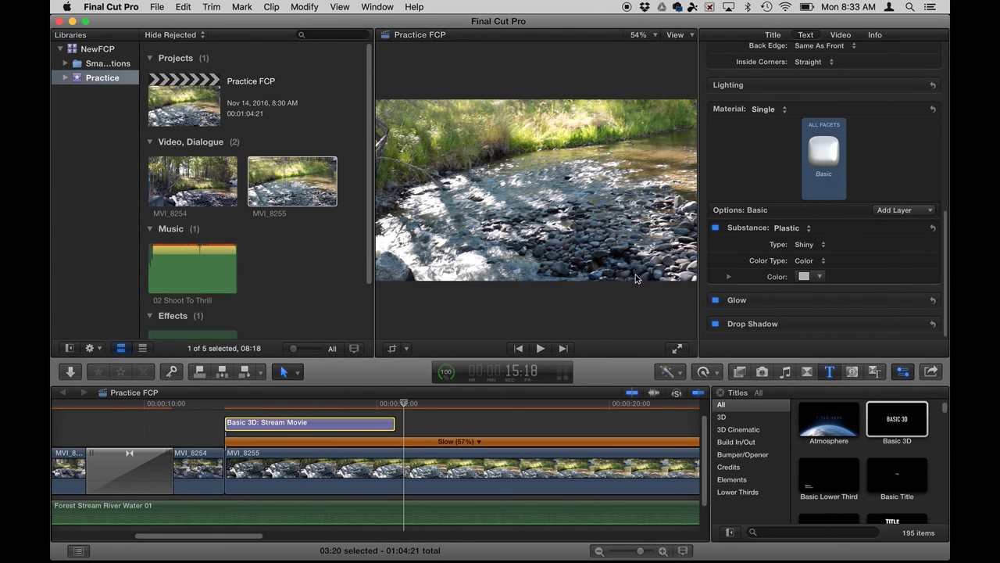
click(930, 372)
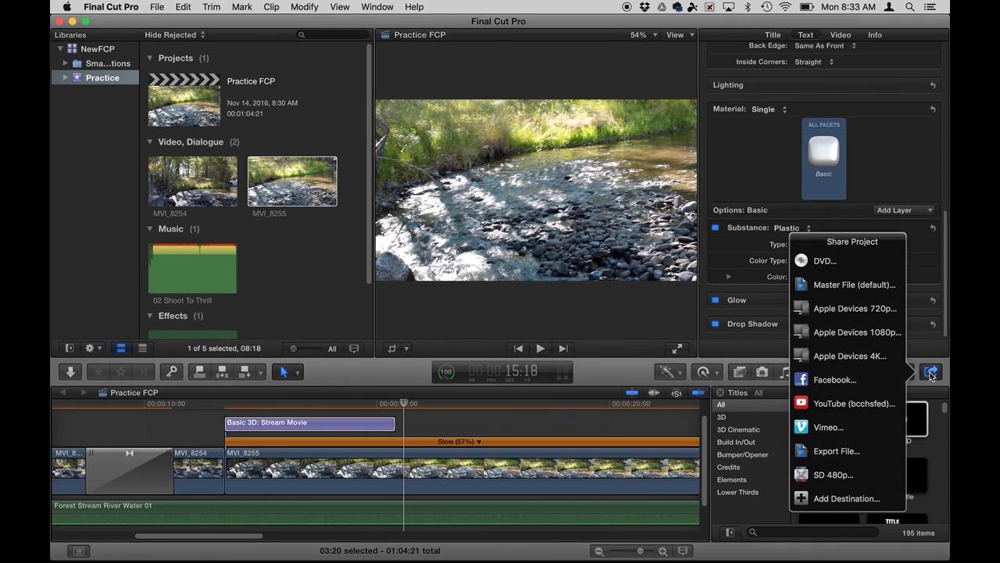
Choose Apple Devices 1080p sharing and retitle the movie from Practice FCP to 'Stream Movie'.
click(854, 332)
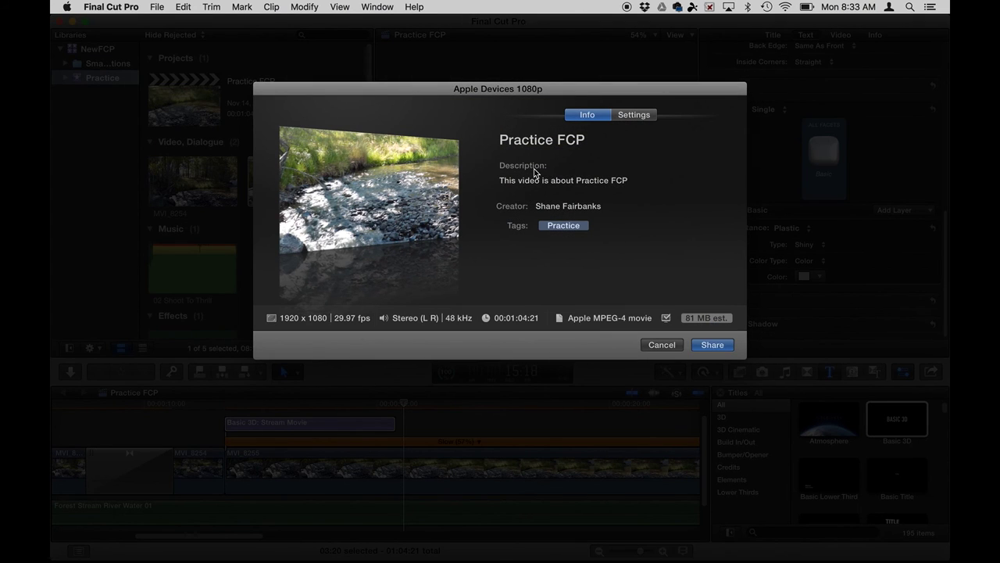
click(588, 139)
triple_click(587, 139)
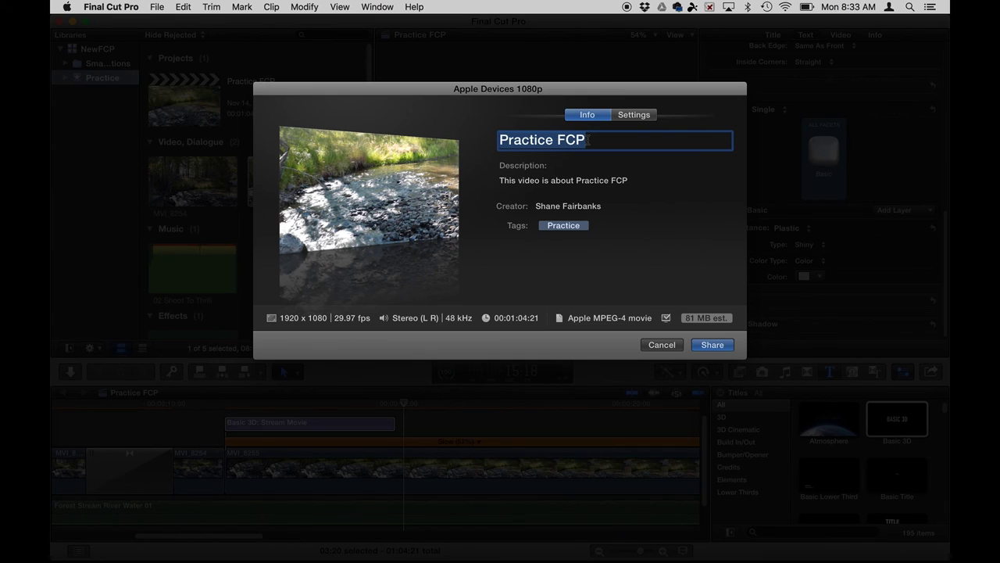
text(Stream Movie)
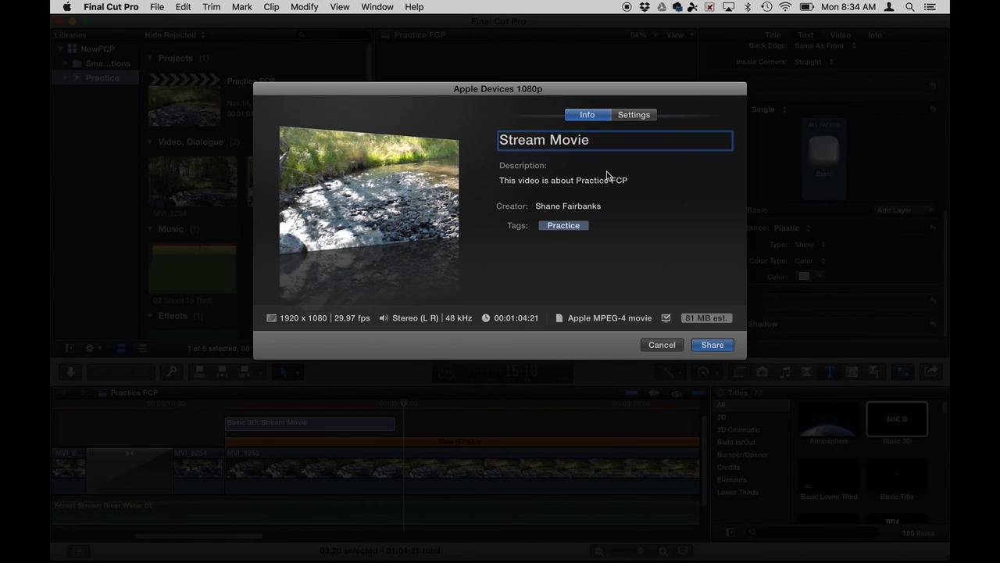
In the share settings, set Format to Computer and Video codec to H.264 Better Quality.
click(636, 115)
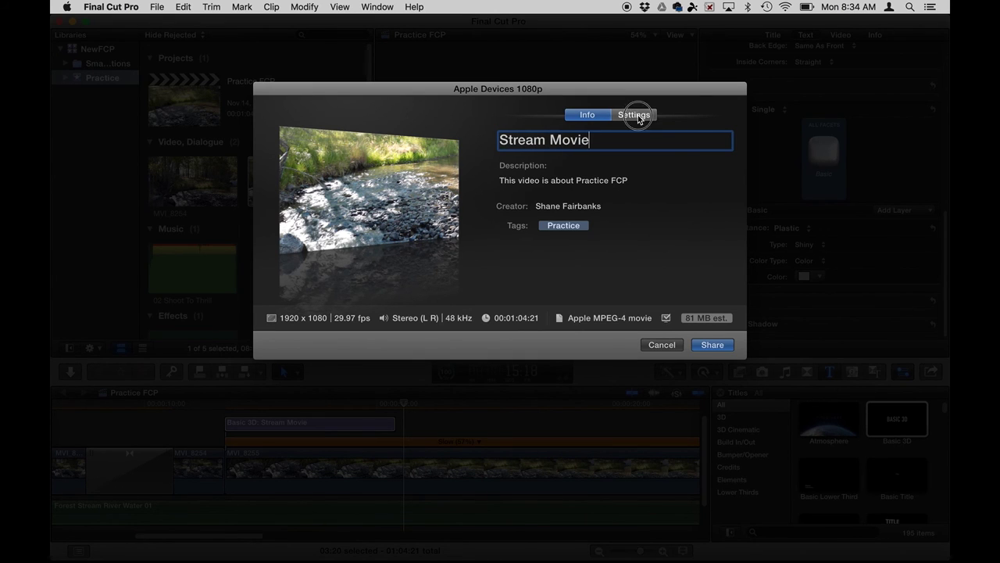
click(633, 171)
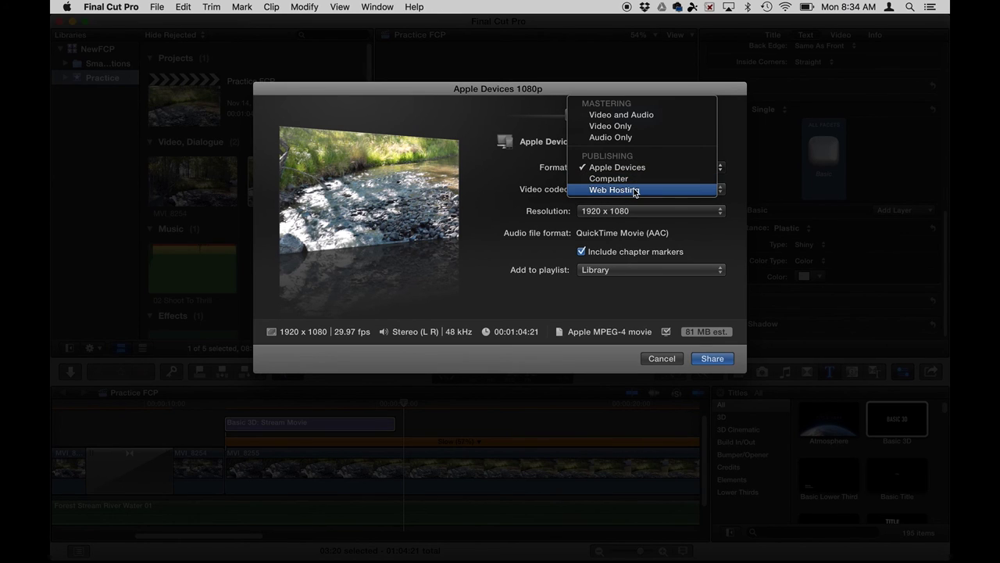
click(634, 189)
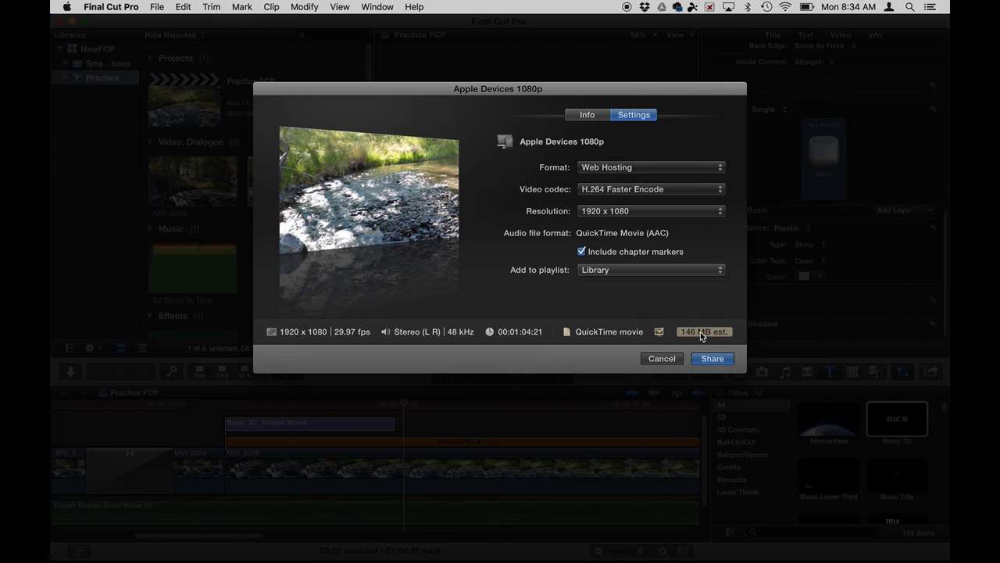
click(660, 168)
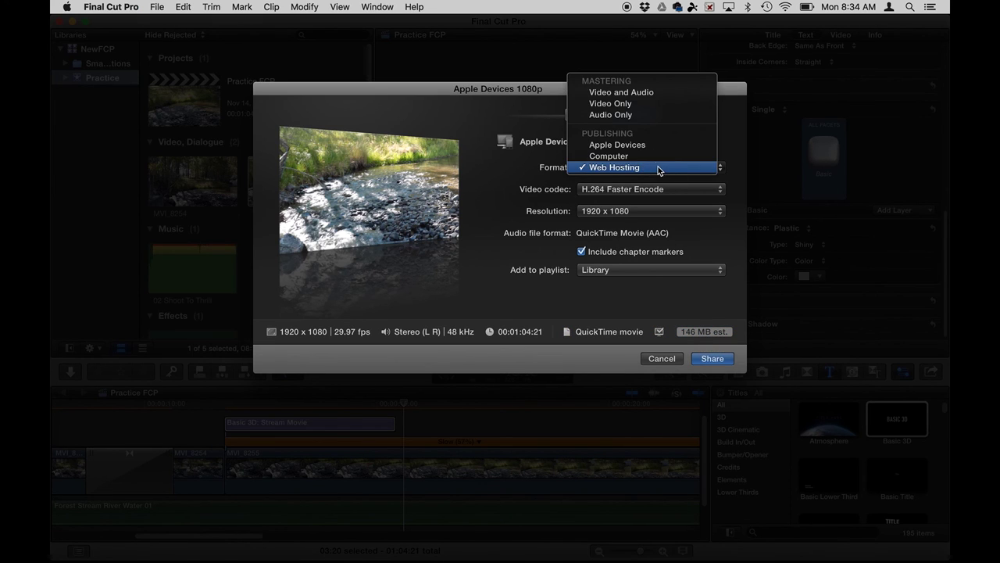
click(659, 156)
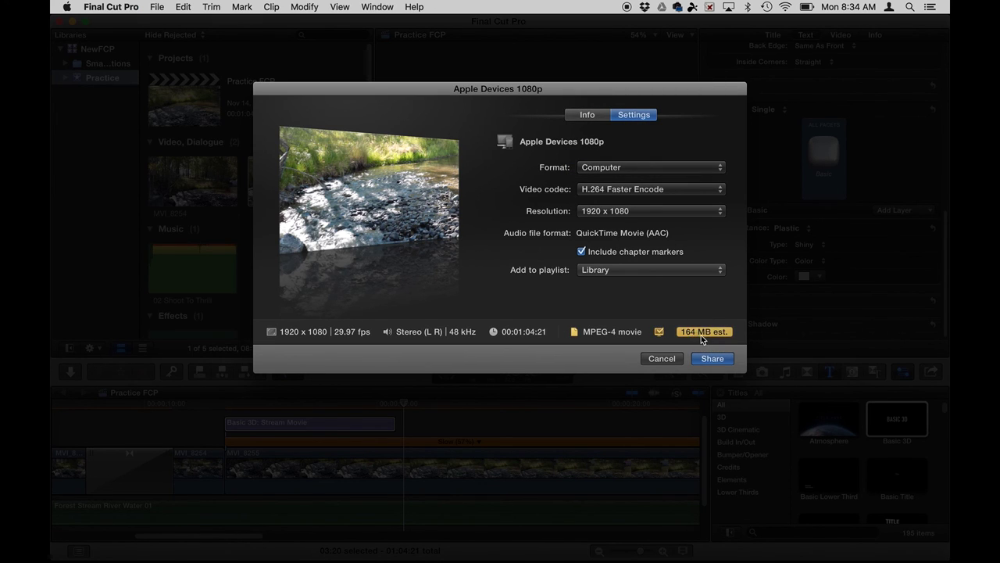
click(629, 190)
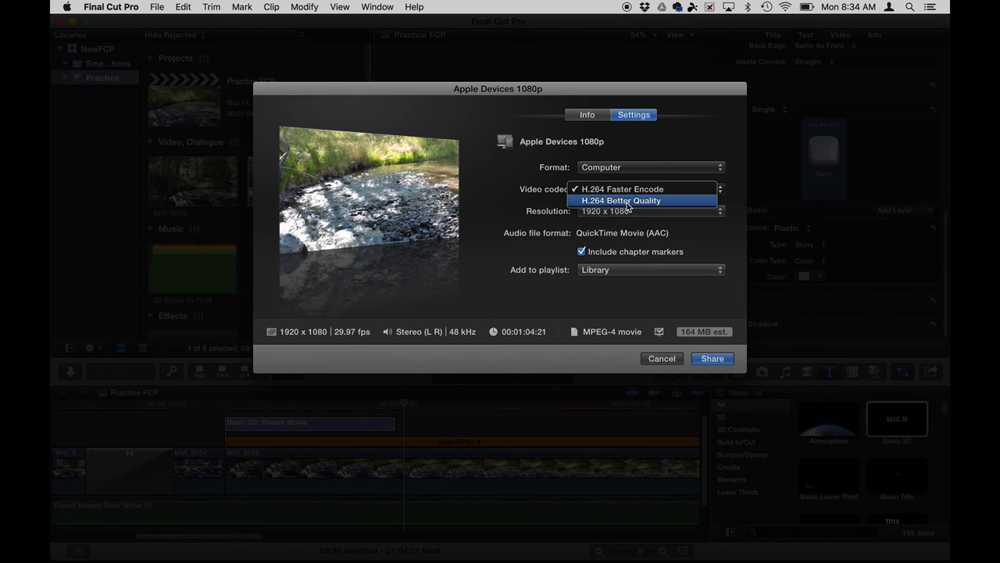
click(629, 200)
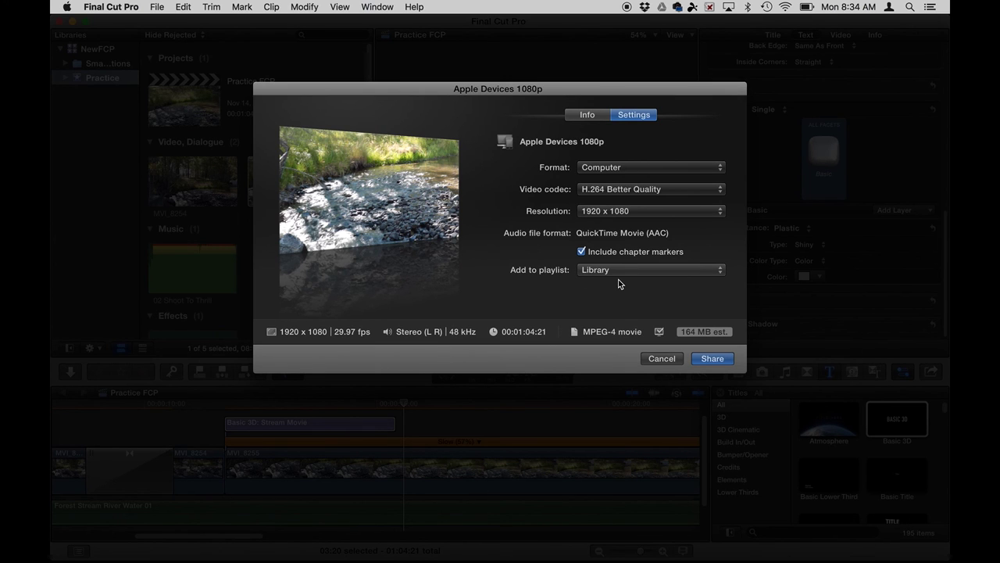
Share the 1080p movie and follow the Sharing progress in Background Tasks until it finishes.
click(712, 359)
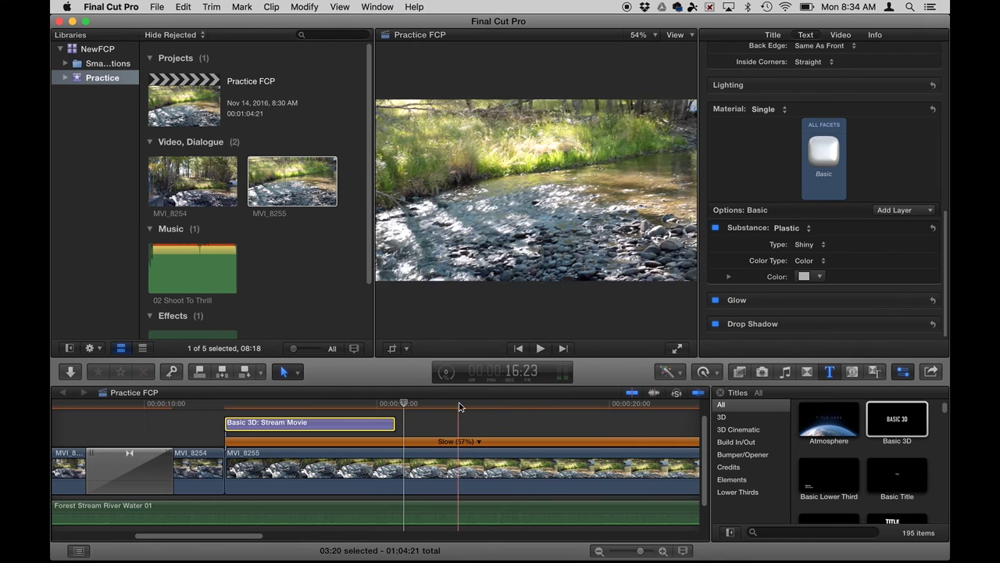
click(446, 374)
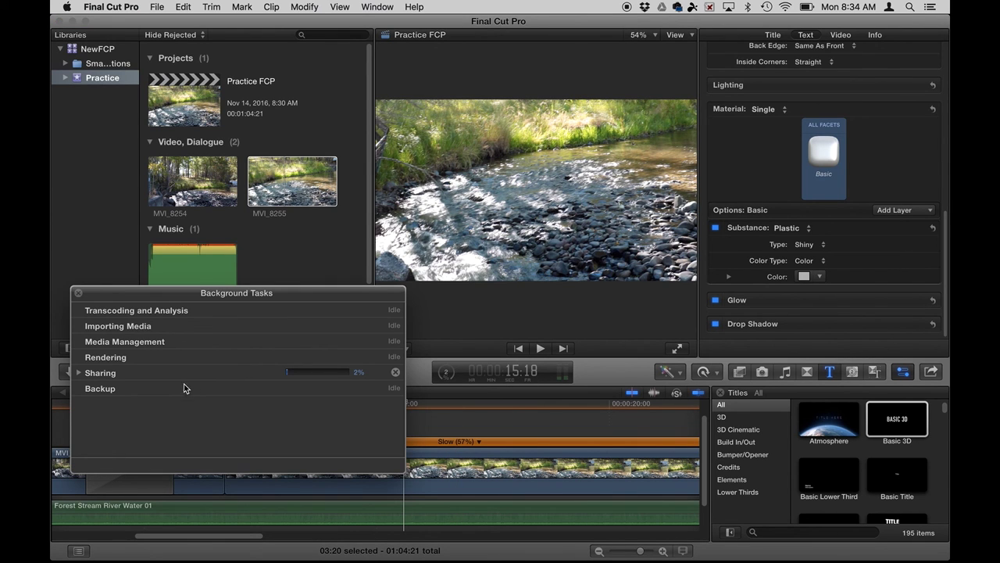
click(79, 374)
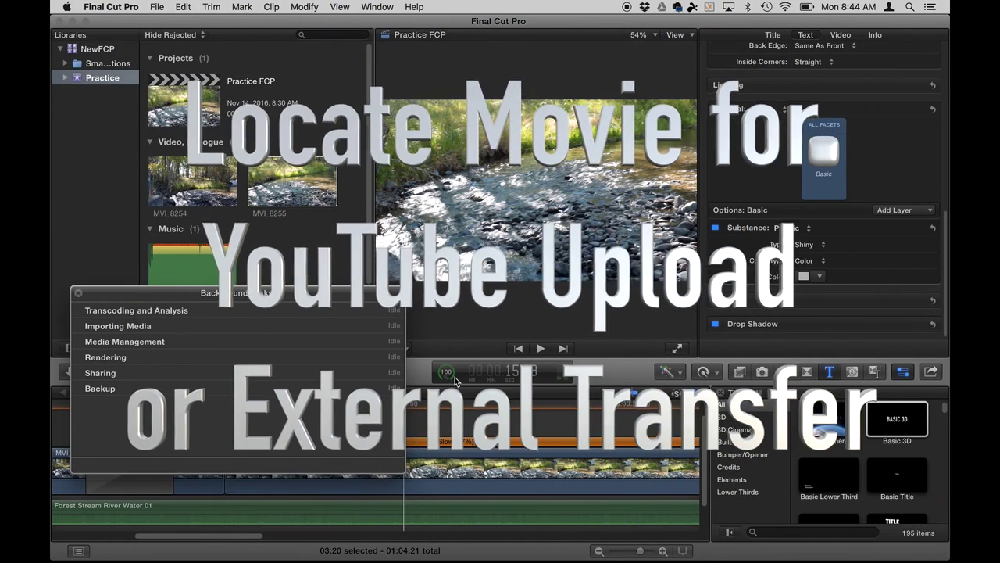
click(453, 380)
click(454, 381)
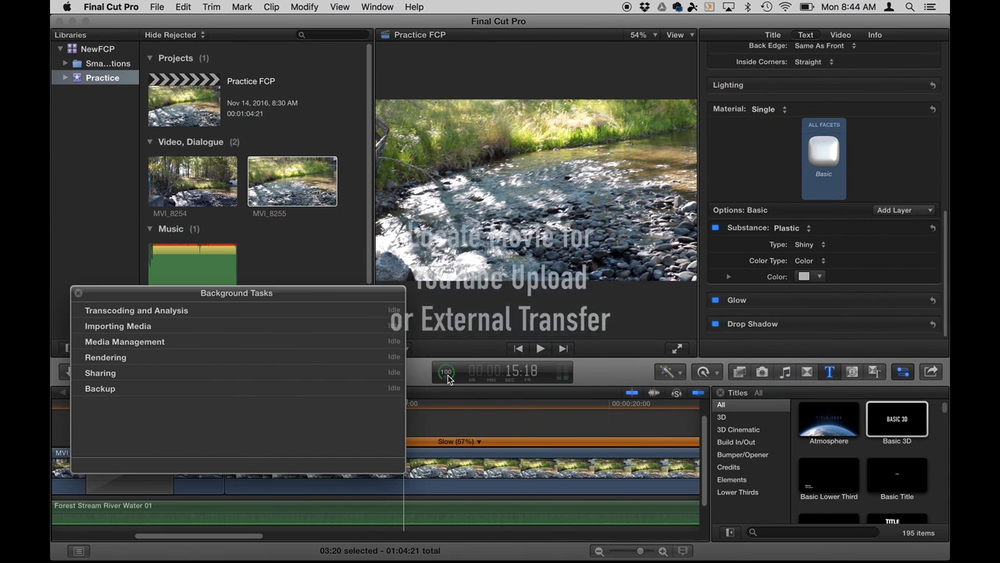
Close Background Tasks and select the new 1:05 Stream Movie in iTunes Home Videos.
click(441, 375)
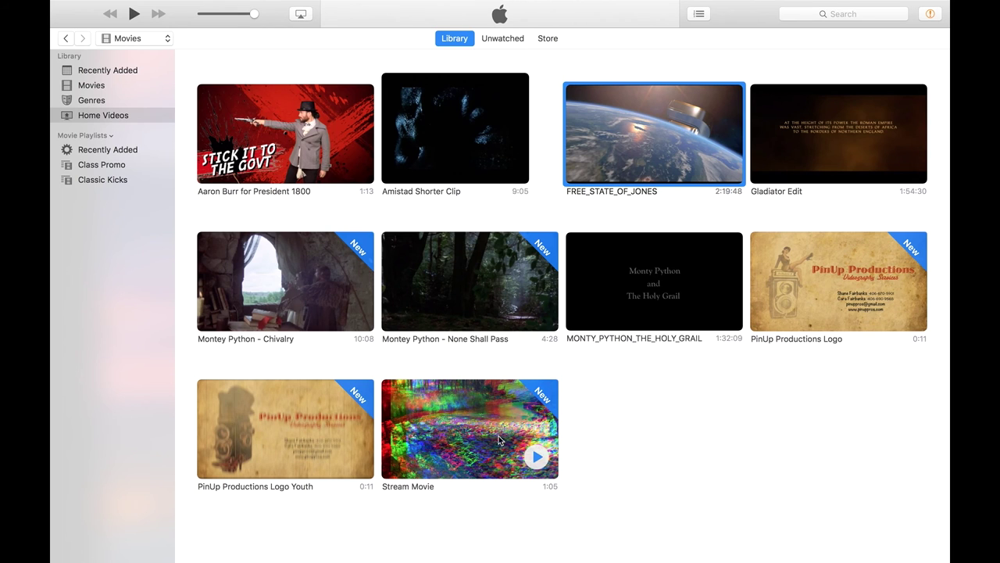
click(457, 431)
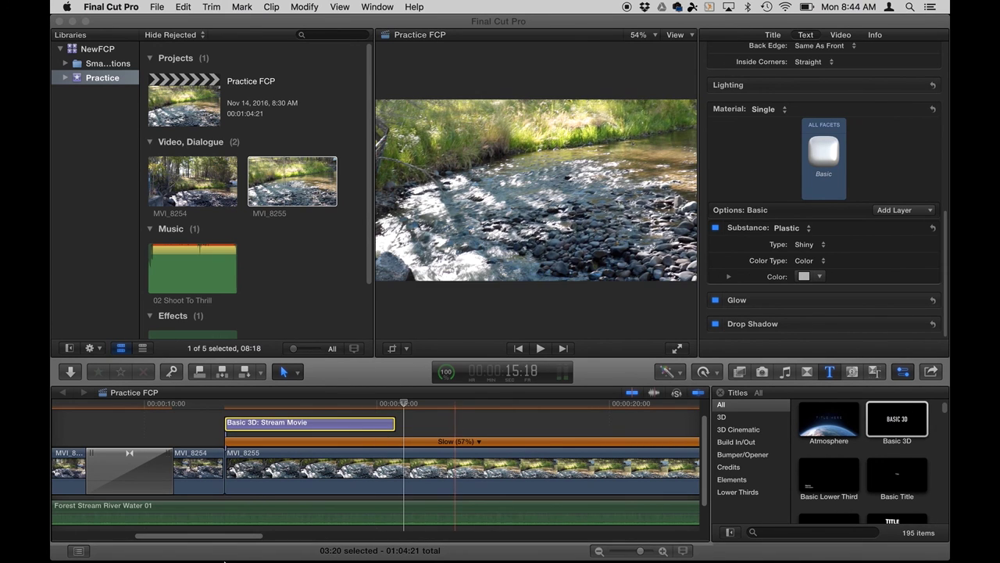
mouse_move(149, 547)
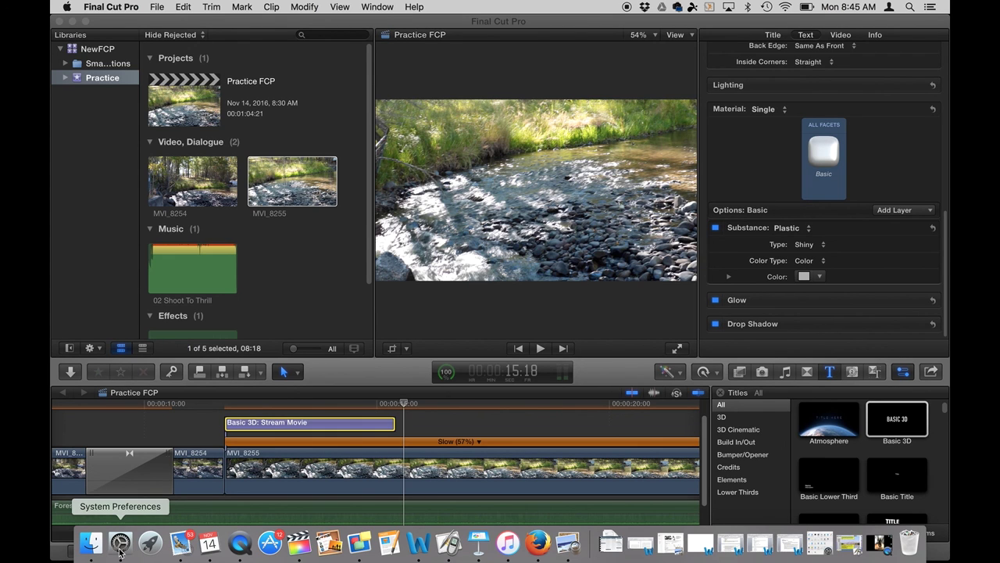
In Finder, go to Music > iTunes > iTunes Media > Home Videos and select Stream Movie.mp4.
click(91, 544)
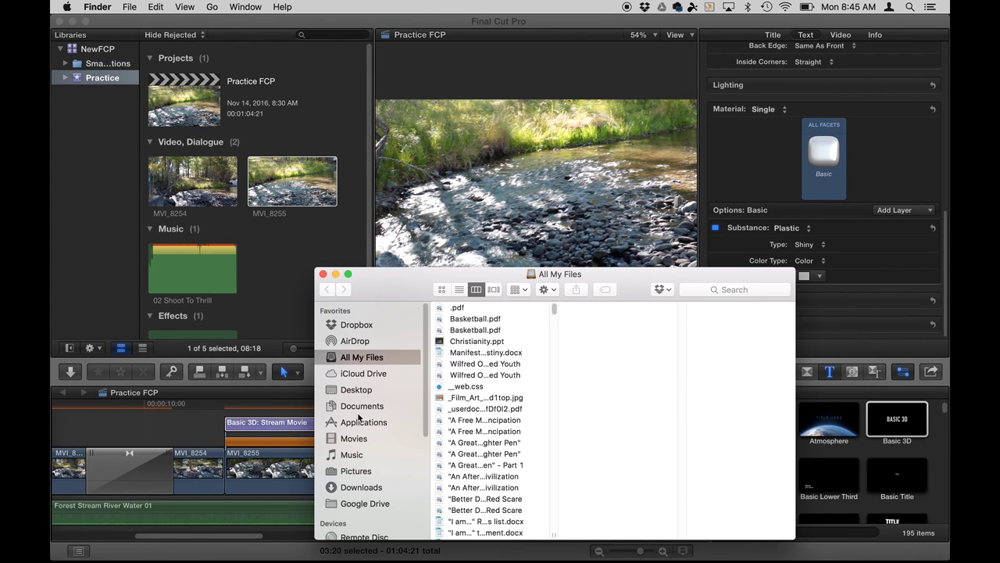
click(352, 456)
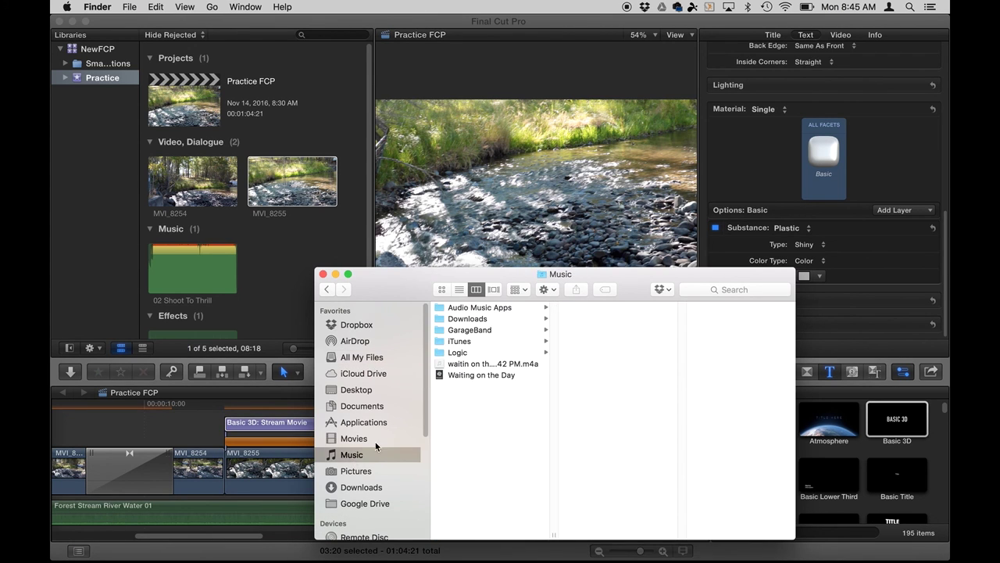
click(459, 342)
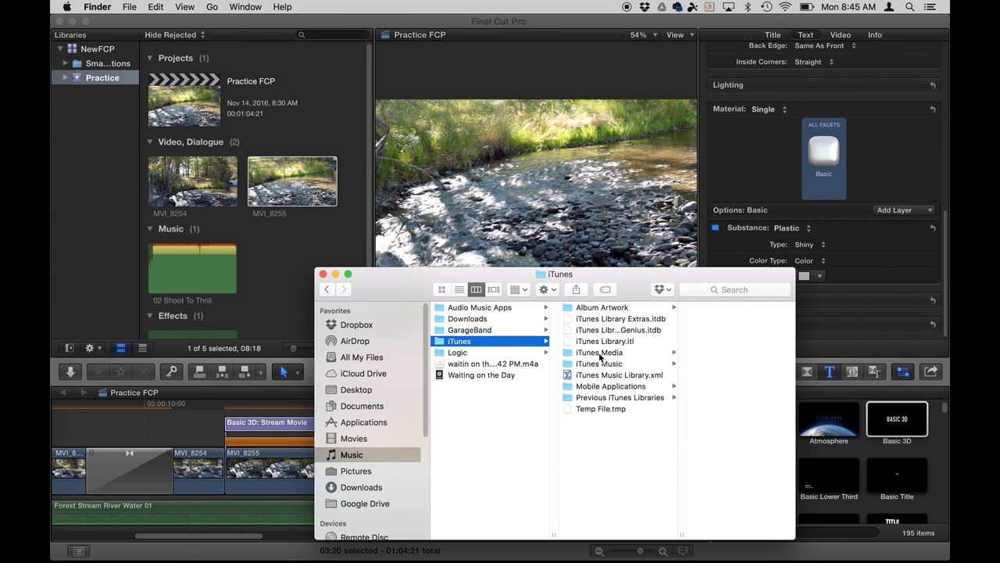
click(599, 353)
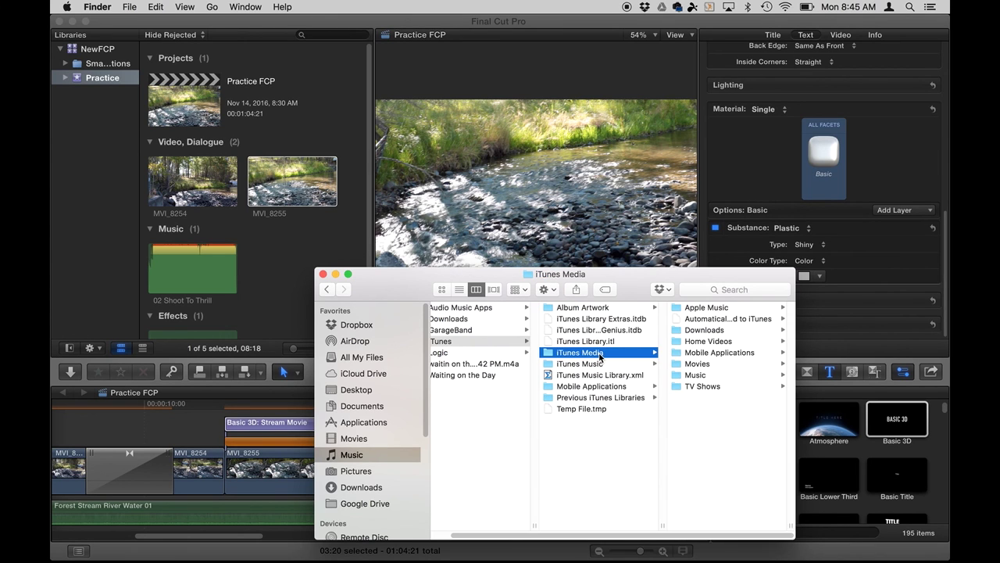
click(706, 342)
click(709, 398)
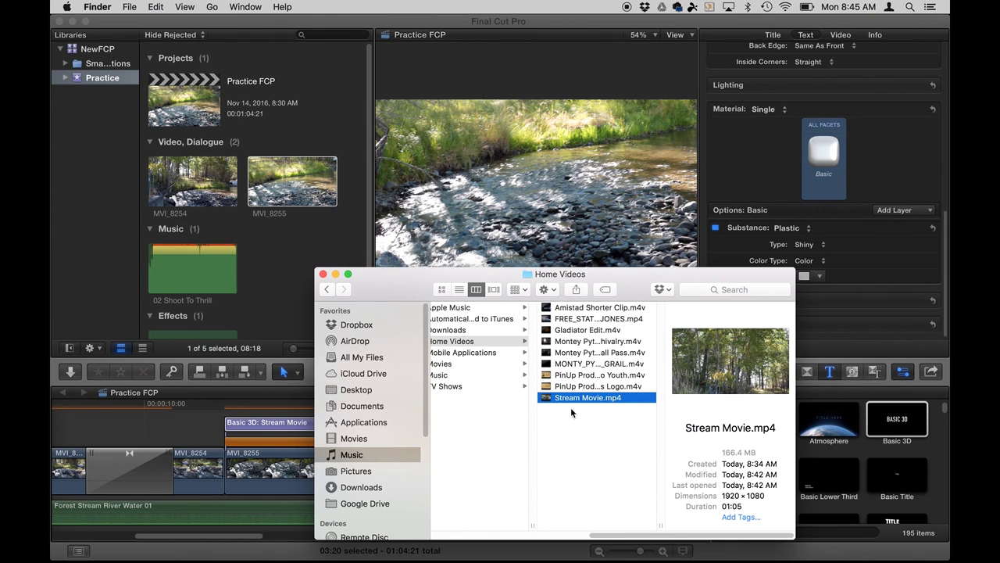
Drag Stream Movie.mp4 toward Google Drive, then close the Finder window and clear the browser selection.
mouse_move(564, 400)
mouse_down()
mouse_move(353, 456)
mouse_move(347, 505)
mouse_move(585, 419)
mouse_move(576, 411)
mouse_up()
click(323, 273)
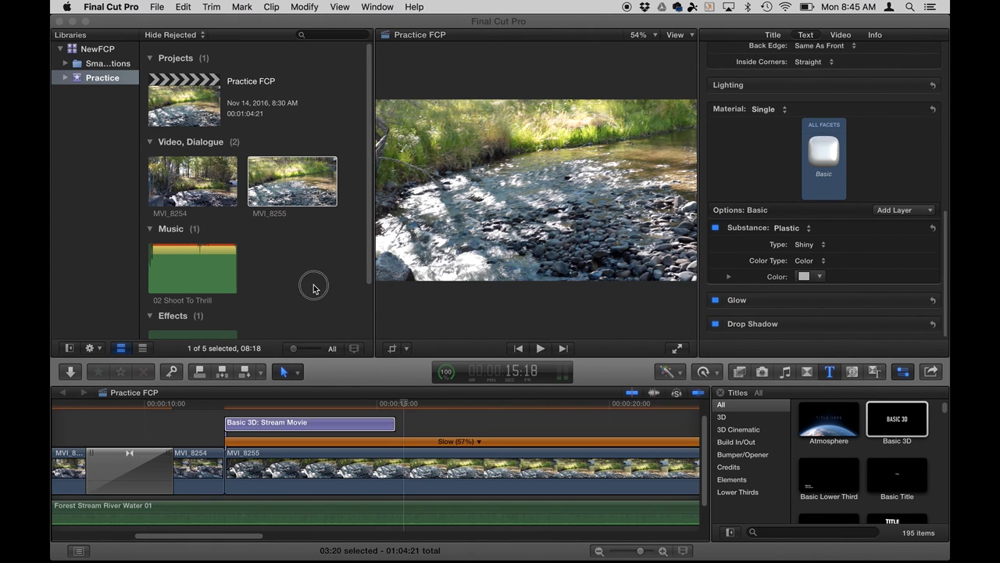
click(314, 285)
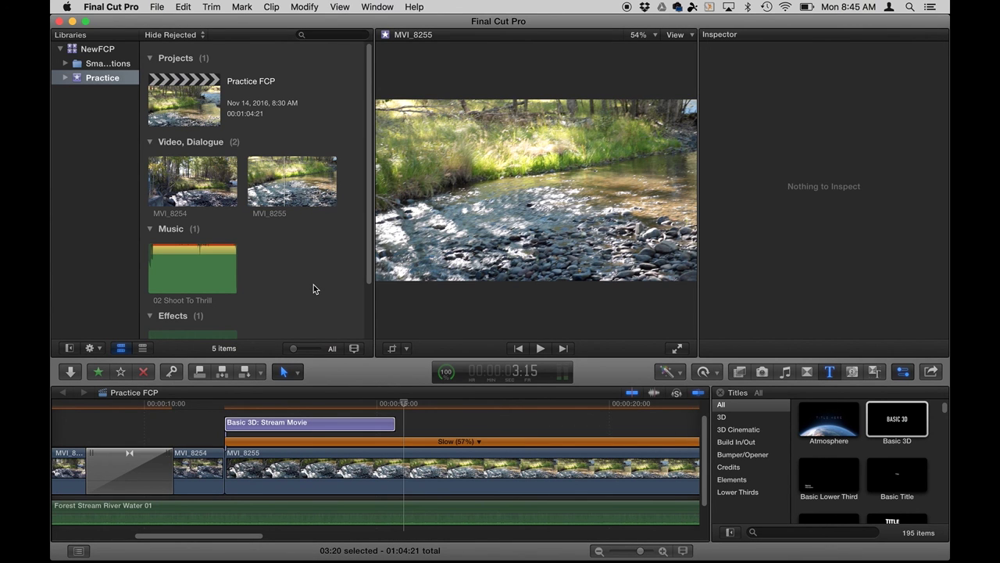